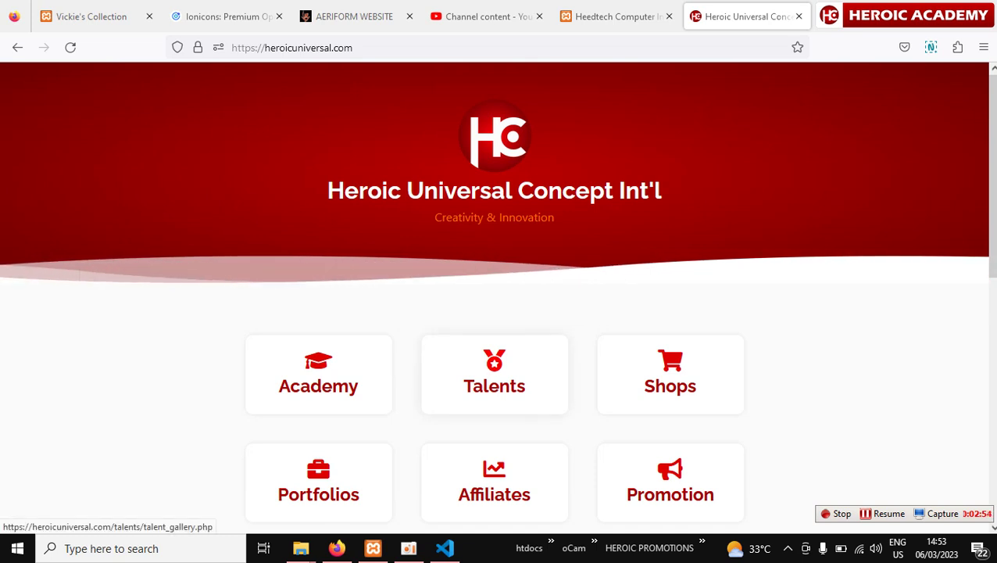
Open the Talents Gallery, browse its Concluded Presentations videos, and bring up the site menu.
click(494, 373)
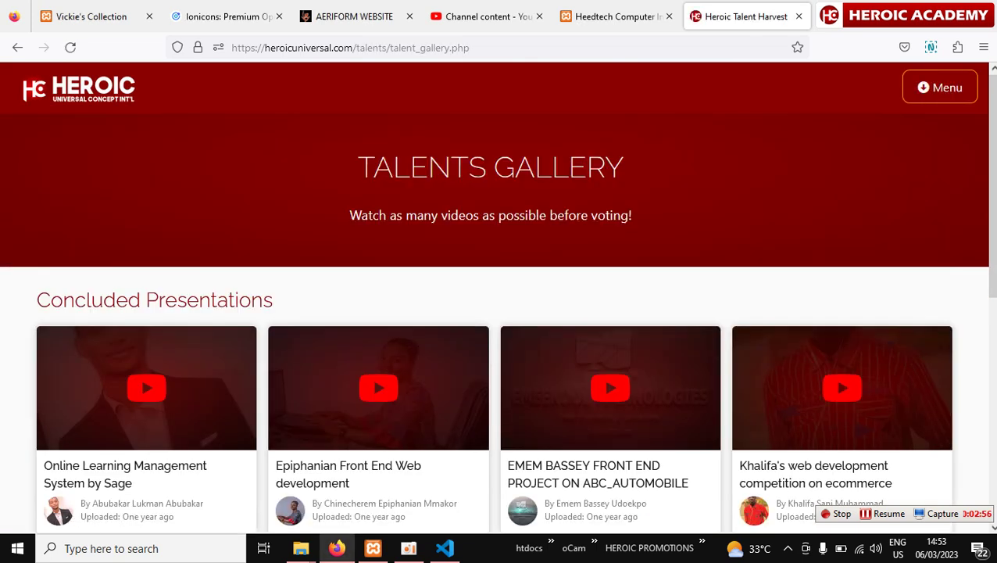
scroll(499, 352, down, 4)
scroll(498, 351, up, 4)
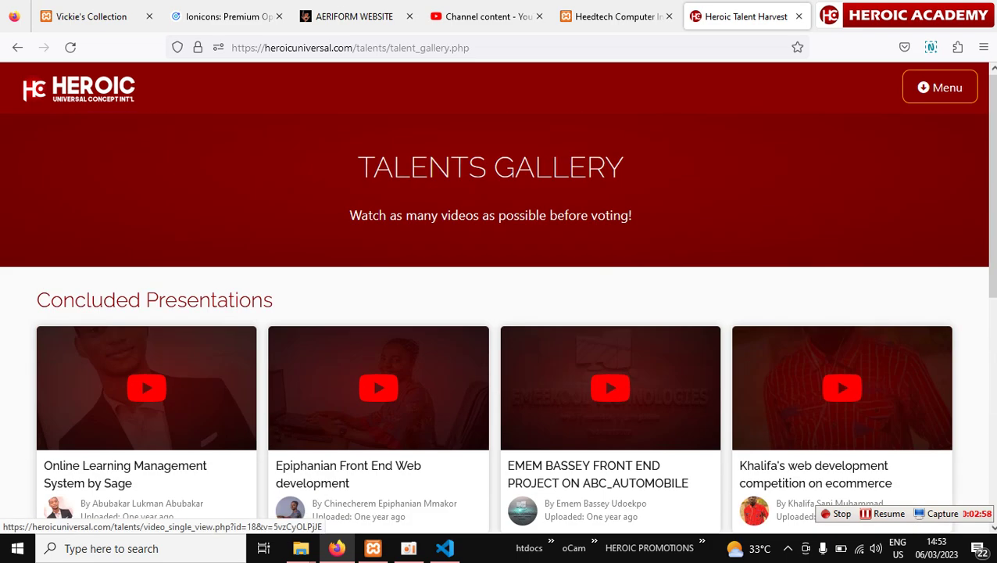
scroll(499, 351, down, 2)
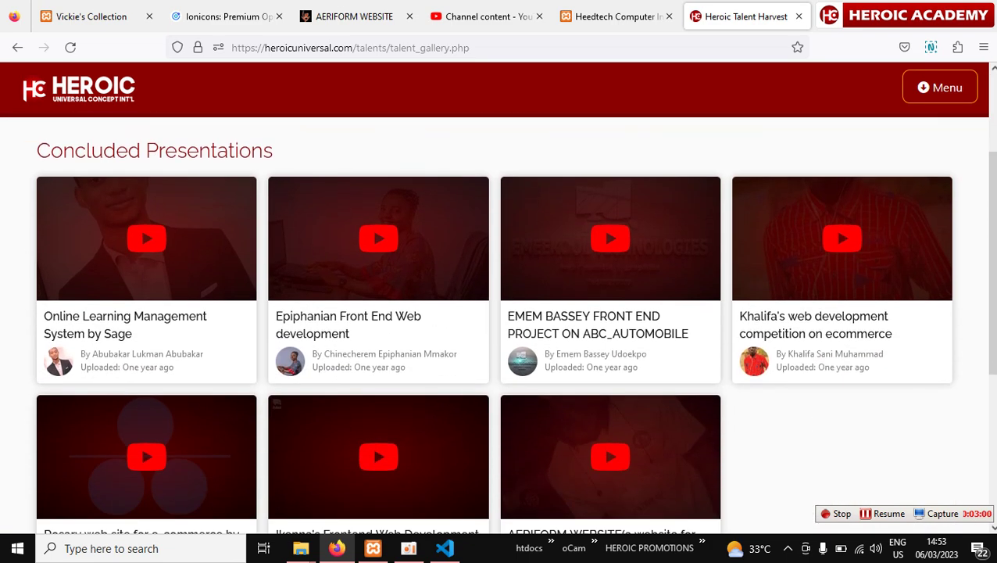
scroll(498, 352, up, 2)
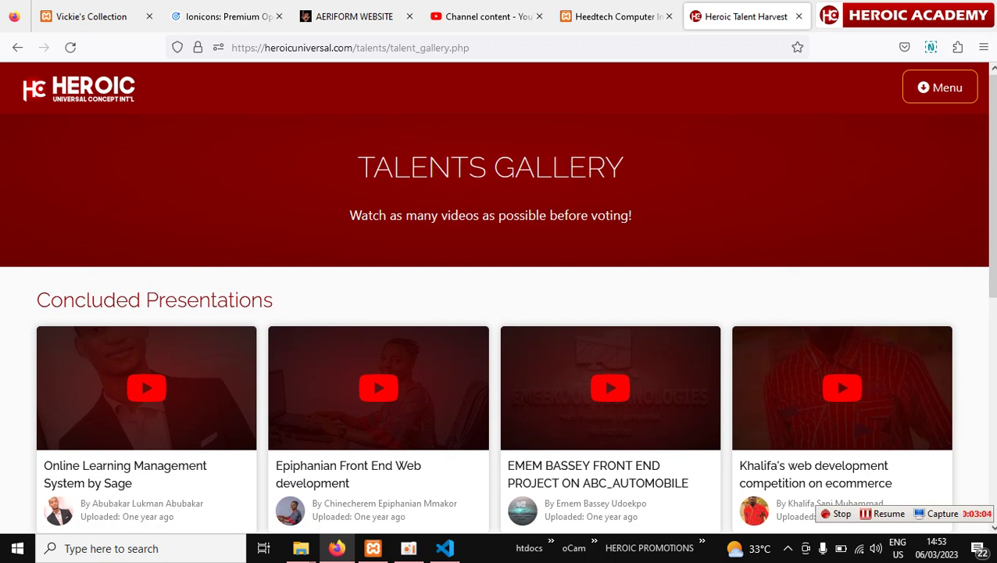
click(940, 87)
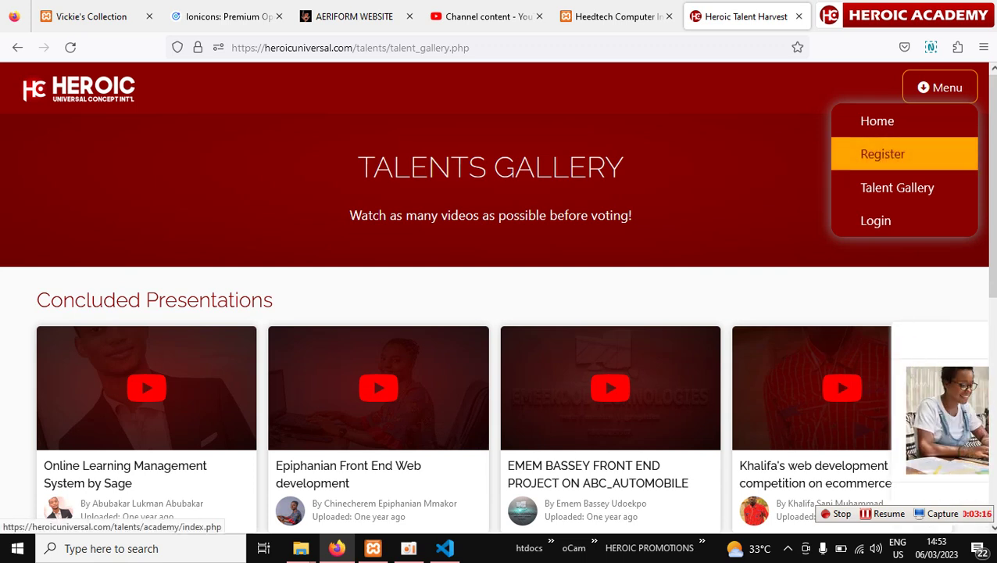
Return to the Talents Gallery via the home page and open the Register form from the menu.
click(78, 89)
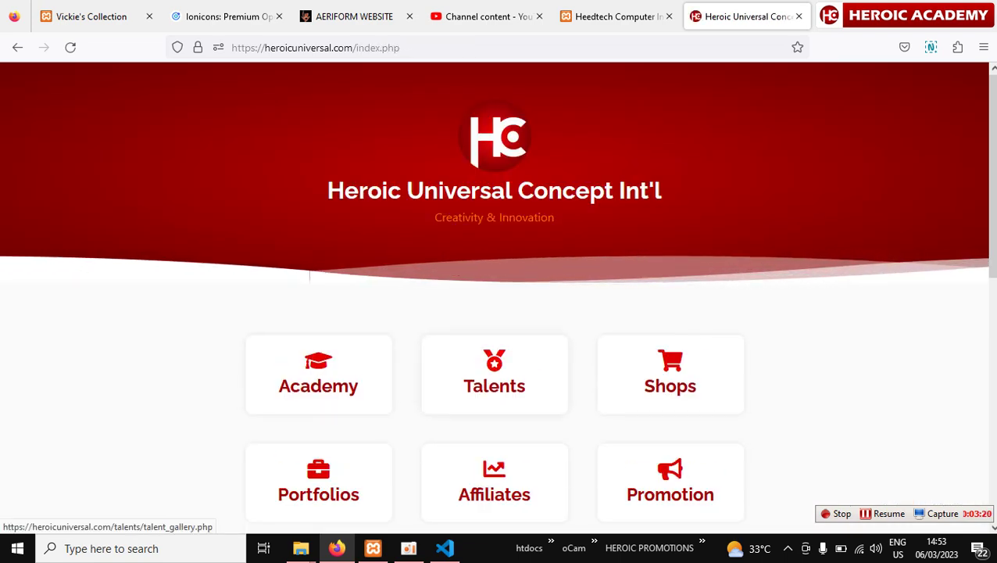
click(494, 374)
click(940, 88)
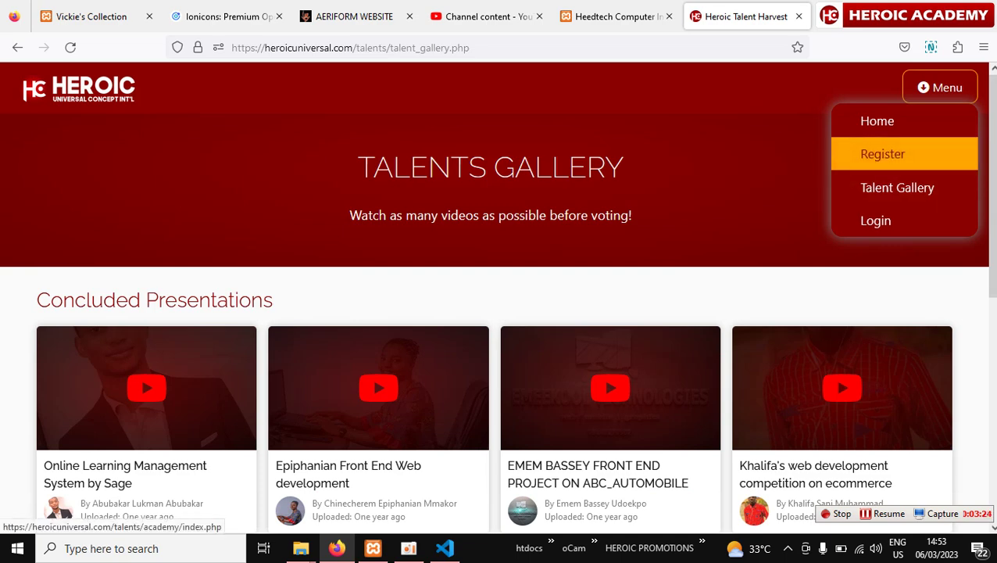
click(882, 154)
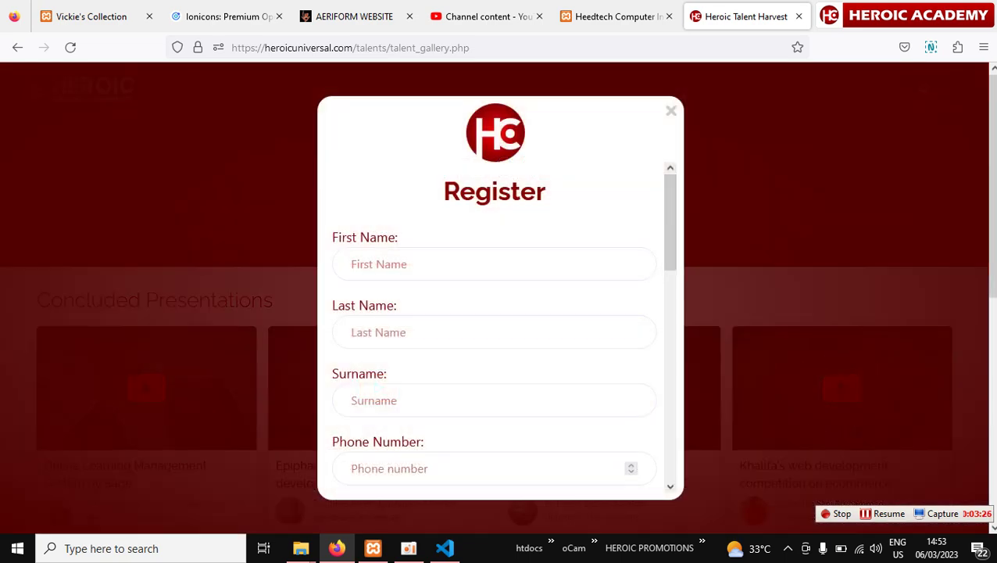
Look over the Register form, close it with Esc, and open the Login form instead.
scroll(494, 351, down, 3)
scroll(494, 351, up, 3)
scroll(494, 328, down, 10)
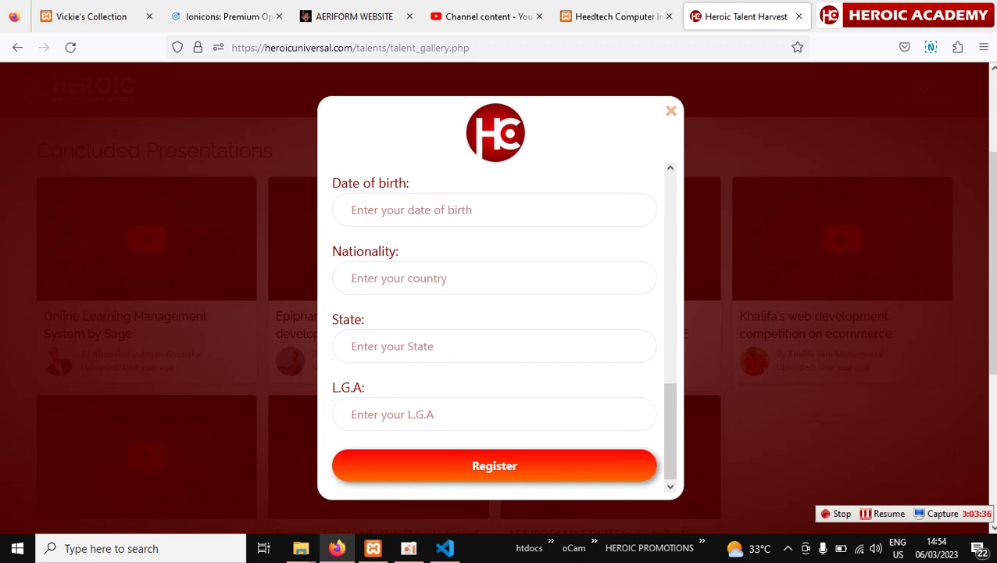
key(Escape)
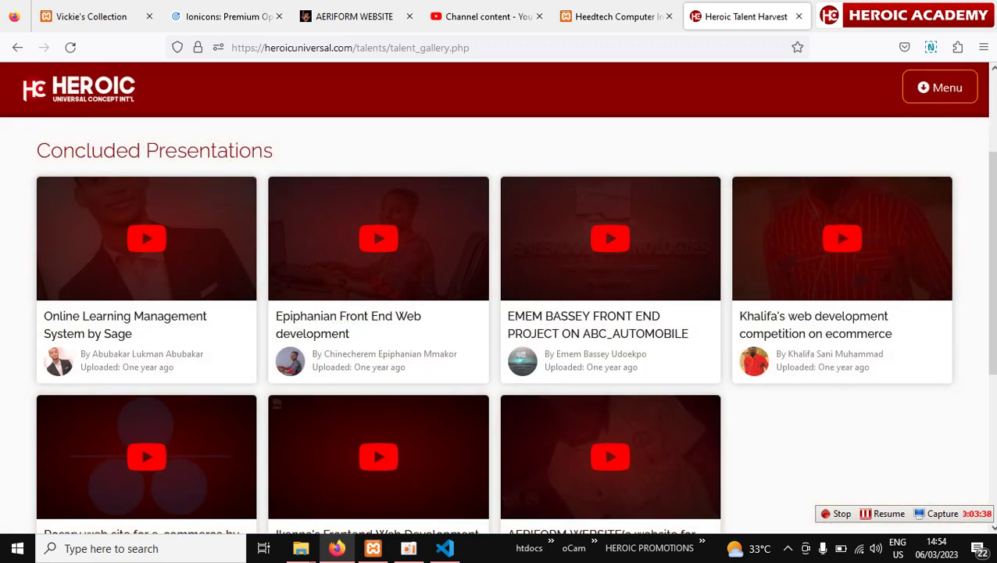
key(Return)
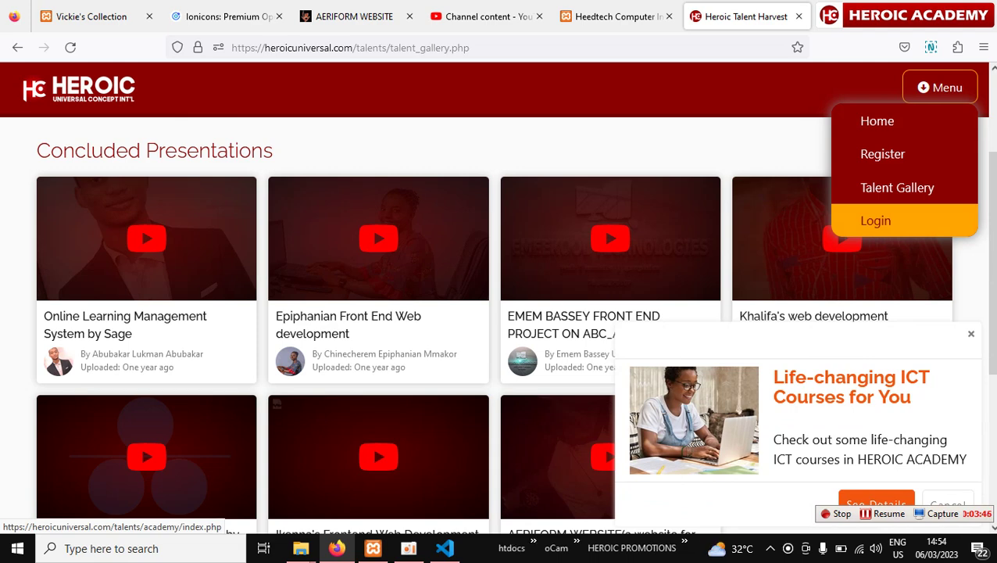
key(Return)
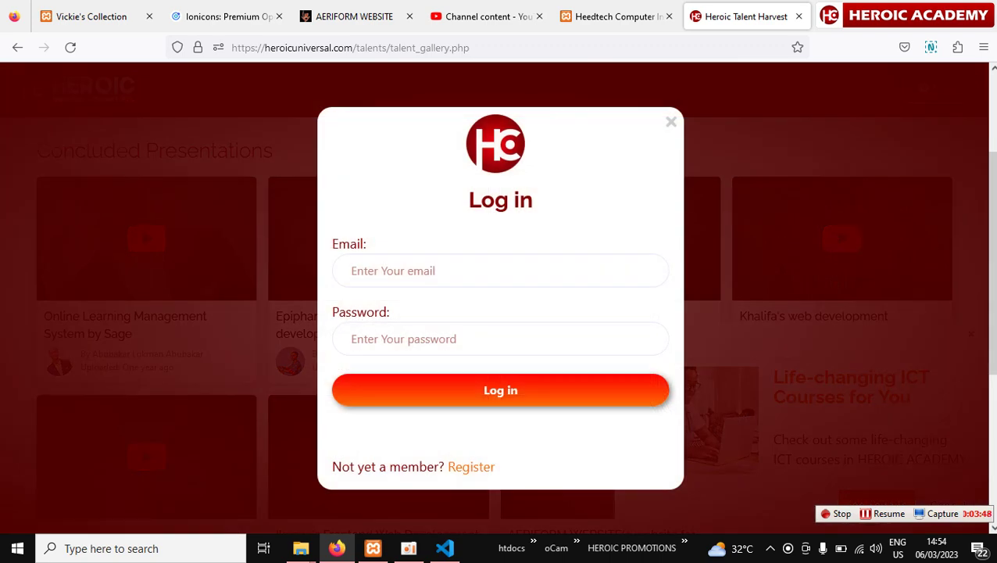
Attempt login with a saved browser account, which is rejected as unregistered, then close the form.
click(500, 270)
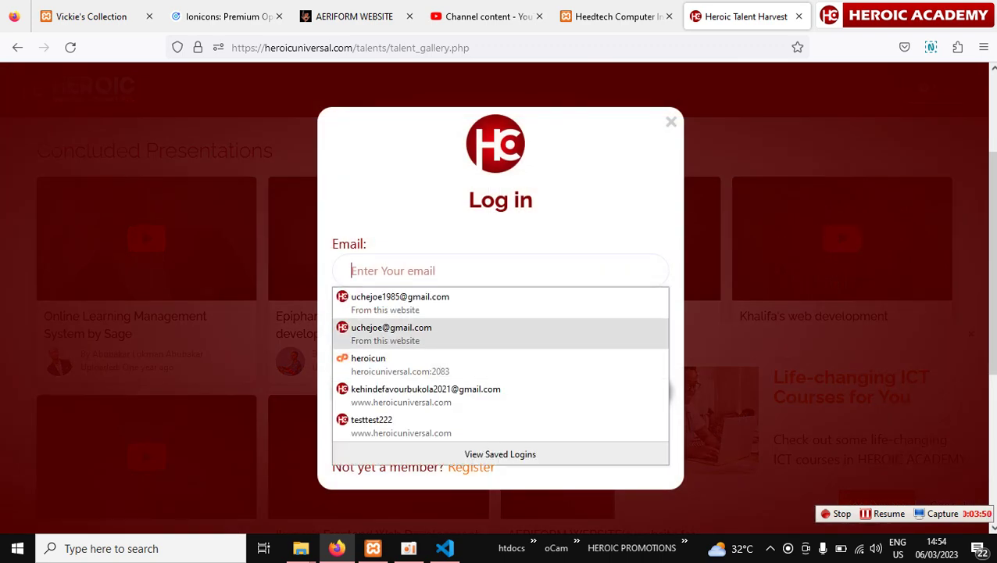
click(406, 325)
key(Return)
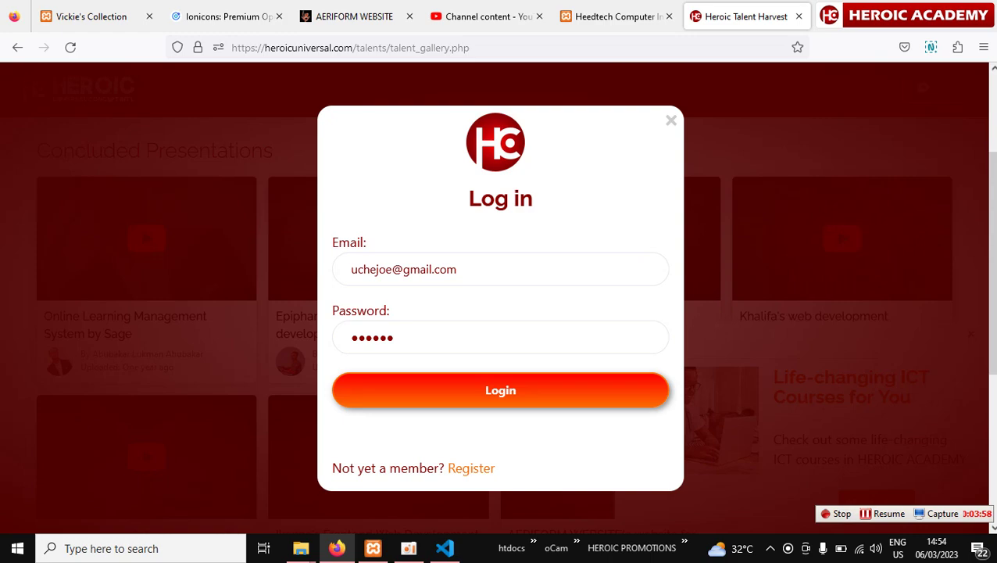
click(671, 119)
click(940, 88)
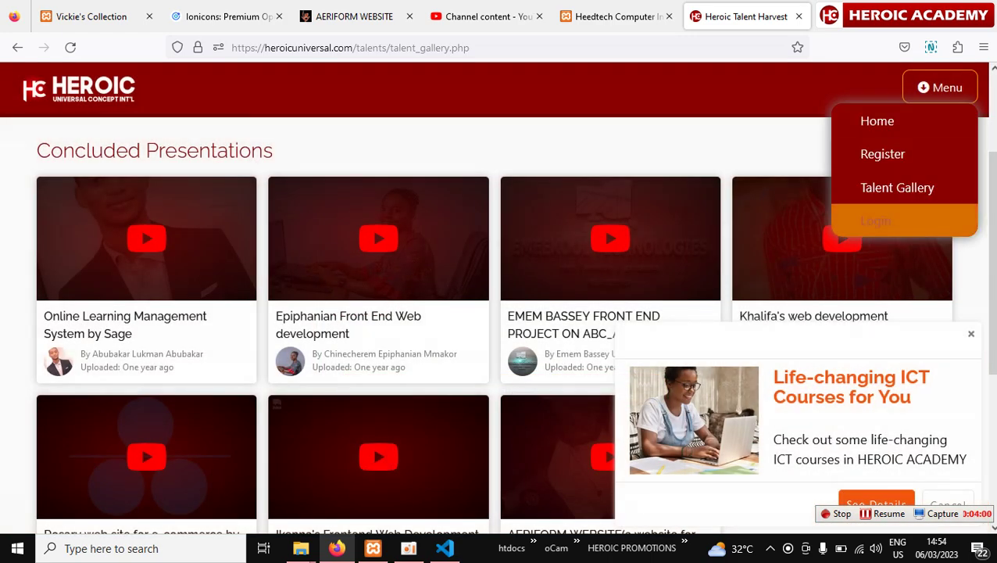
In Register, enter a name, then Nigerian, Anambra and Nnewi South in the lower fields, and submit.
click(882, 154)
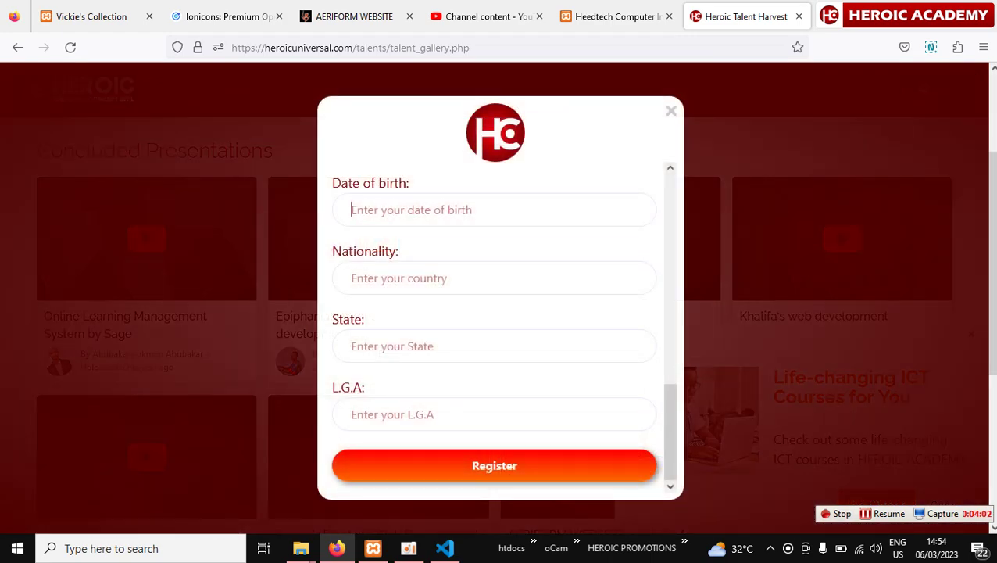
click(422, 209)
text(Uche)
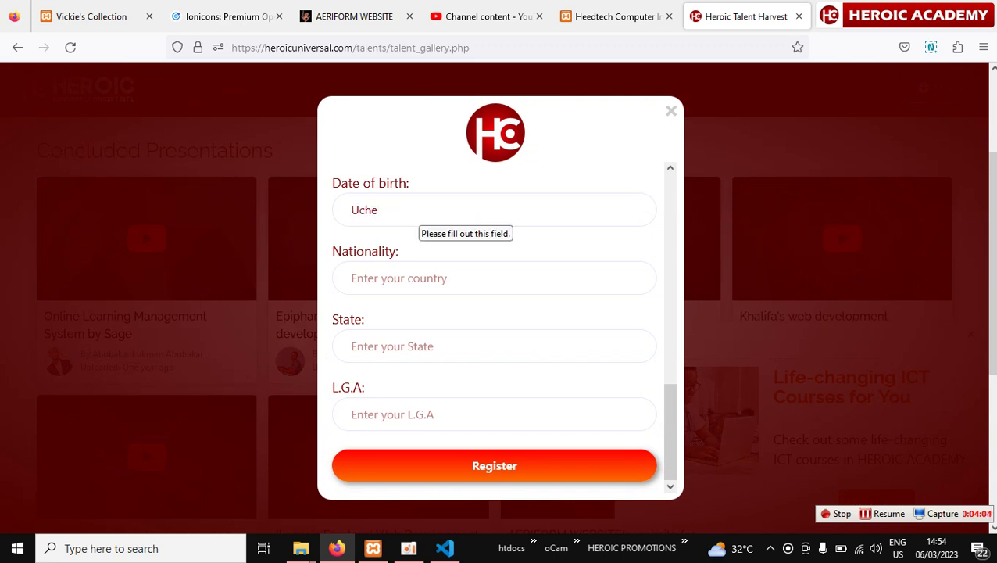
text( Joe)
key(Tab)
text(N)
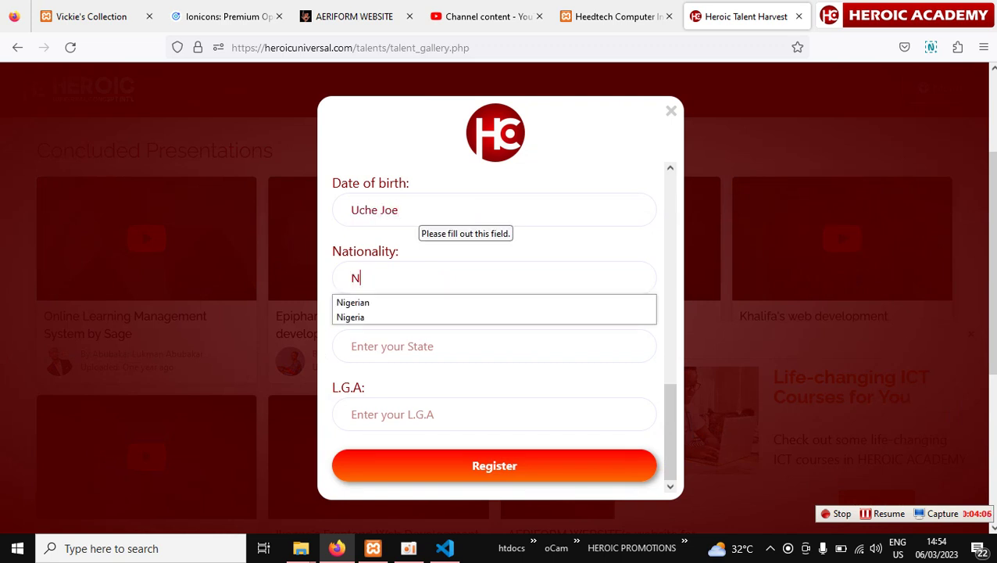
text(igerian)
key(Tab)
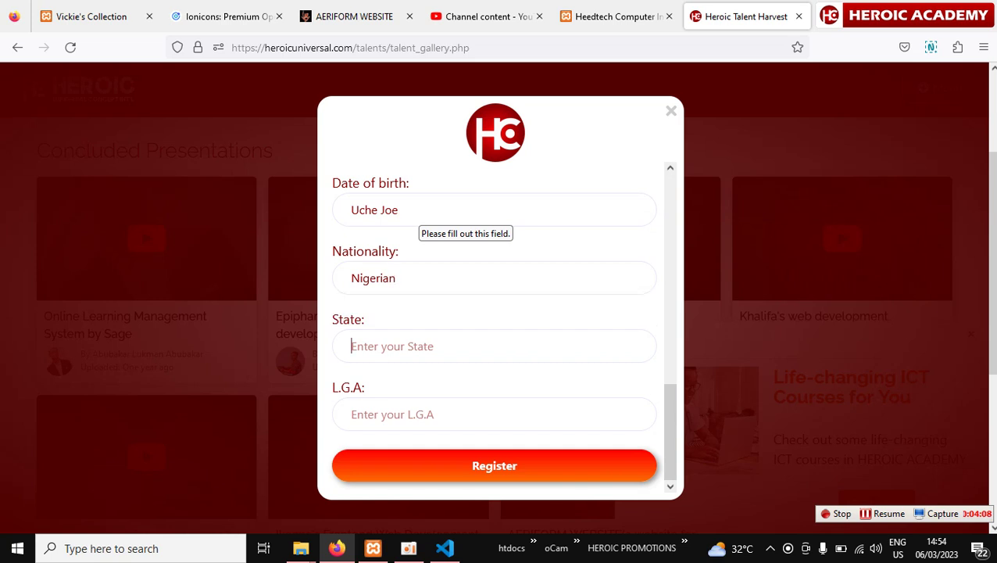
text(Anambra)
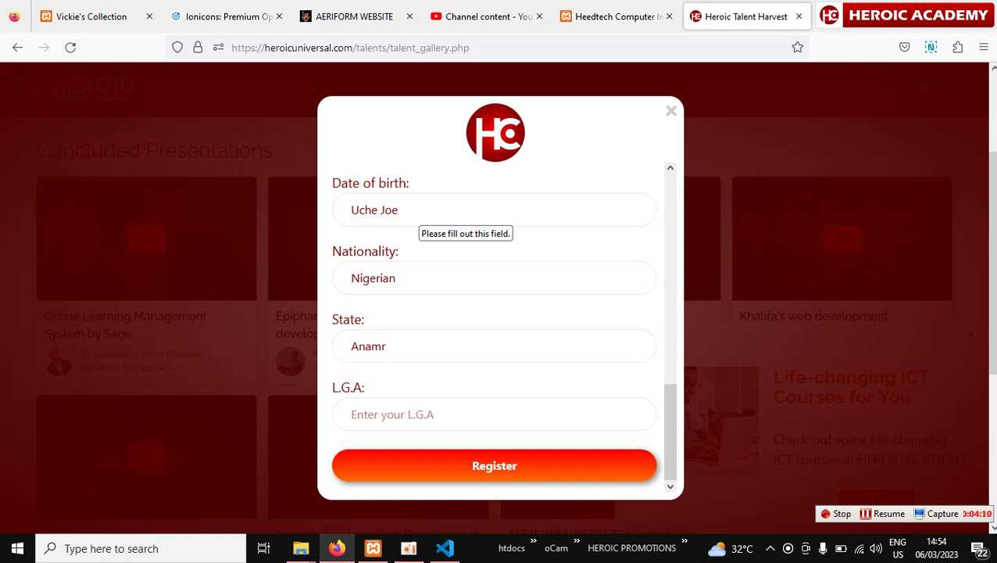
key(Tab)
text(Nnew)
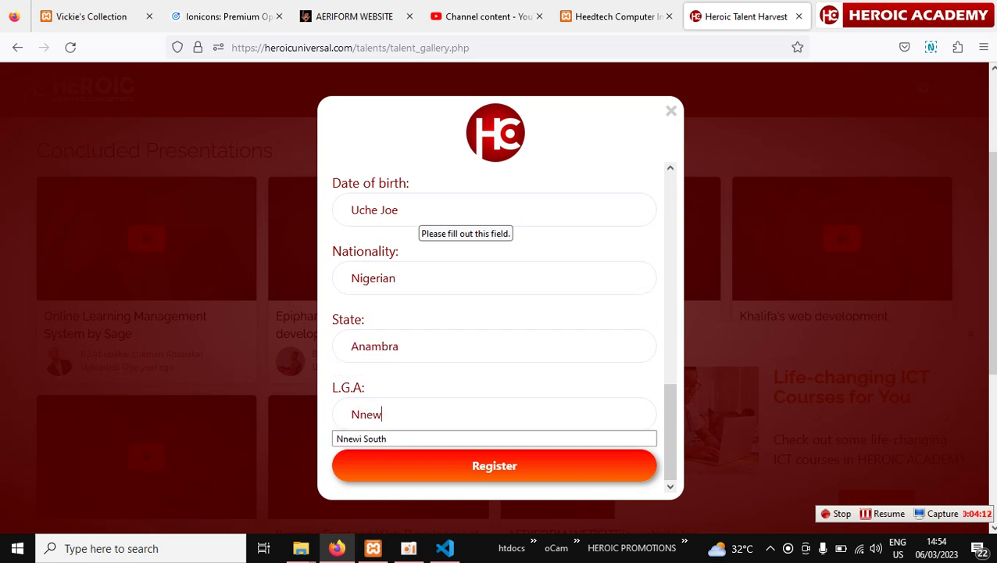
text(i South)
key(Tab)
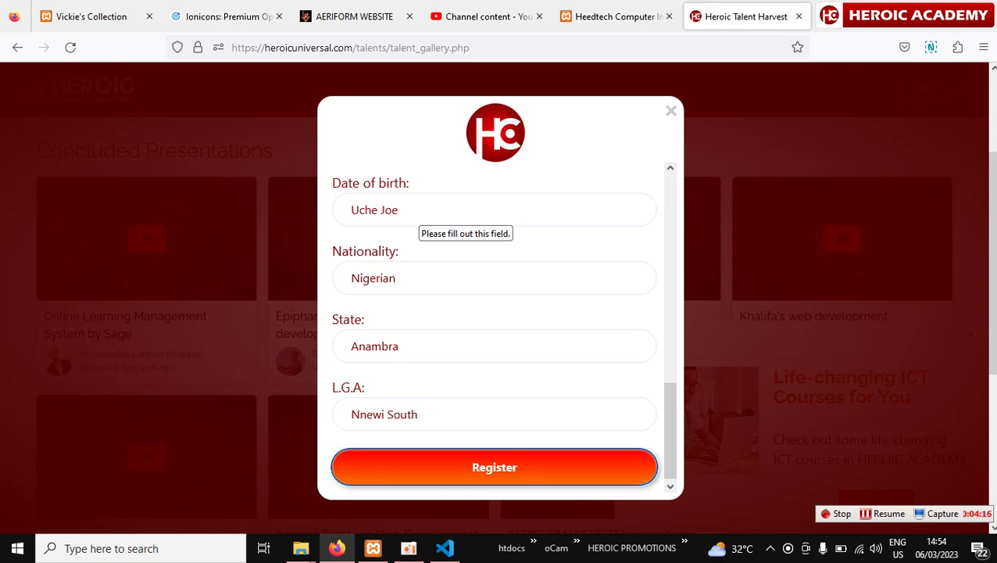
key(Return)
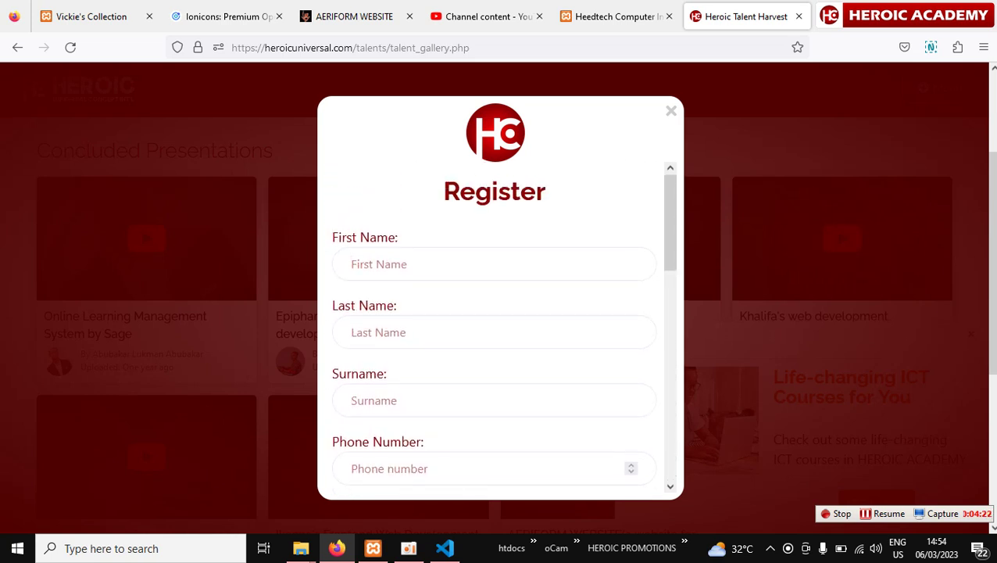
Enter the first name, last name and surname, and fill the phone number from a saved suggestion.
text(Uche)
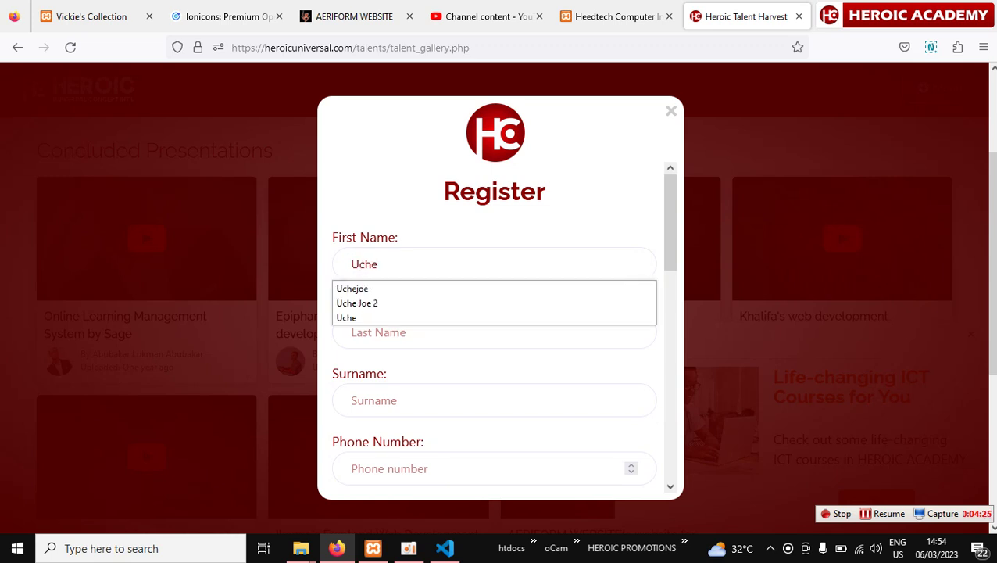
key(Tab)
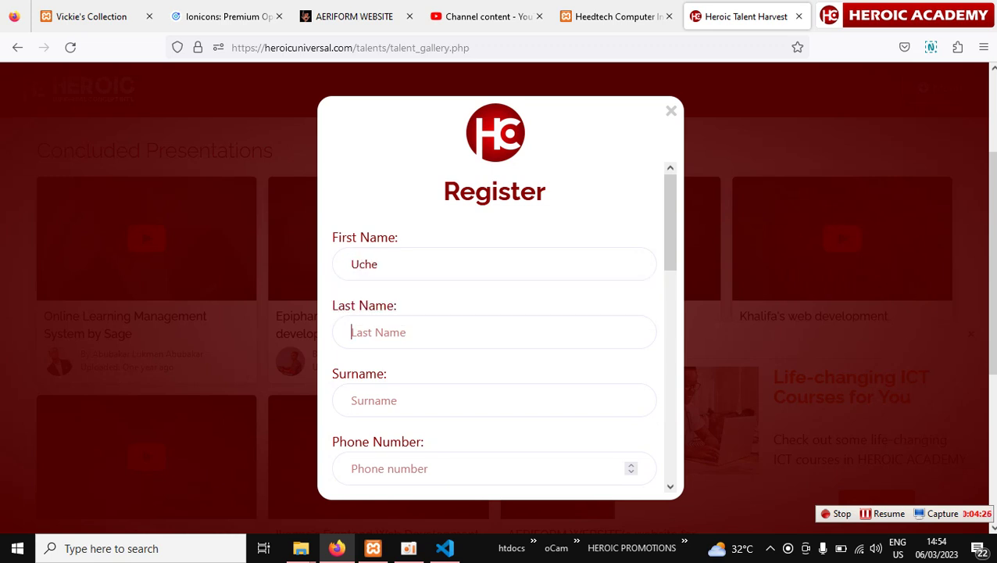
text(Josep)
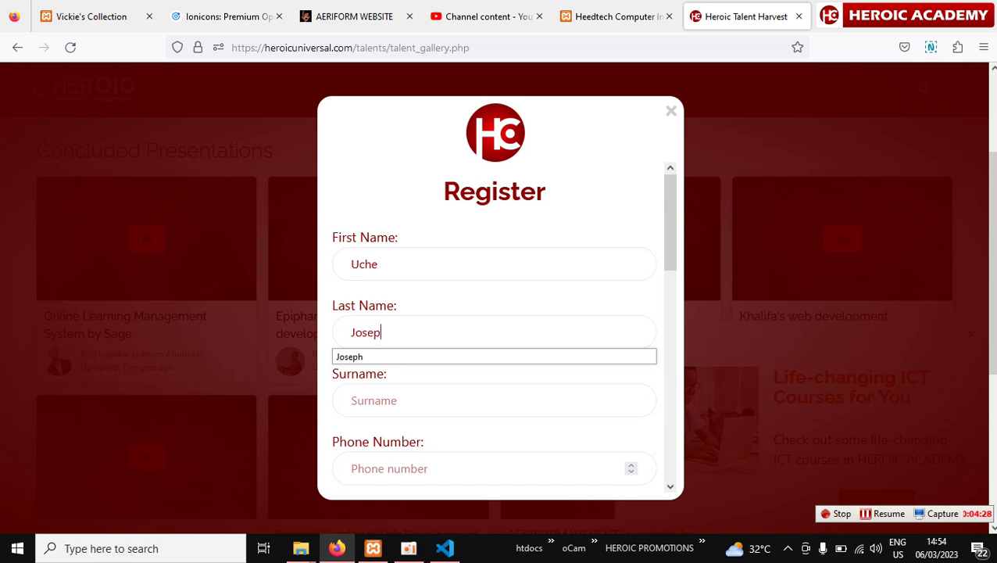
text(h)
key(Tab)
text(Onwukwalu)
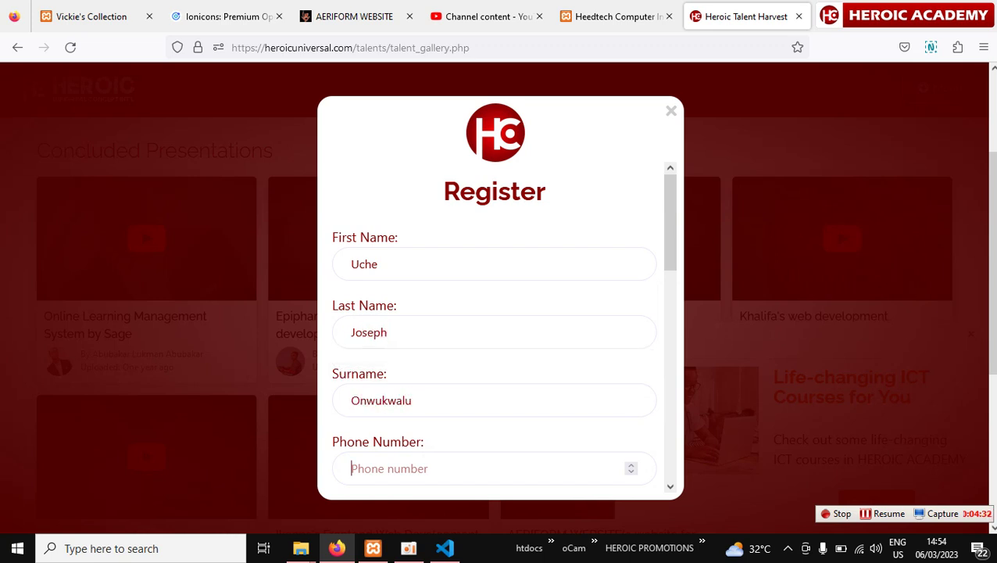
key(Tab)
text(08)
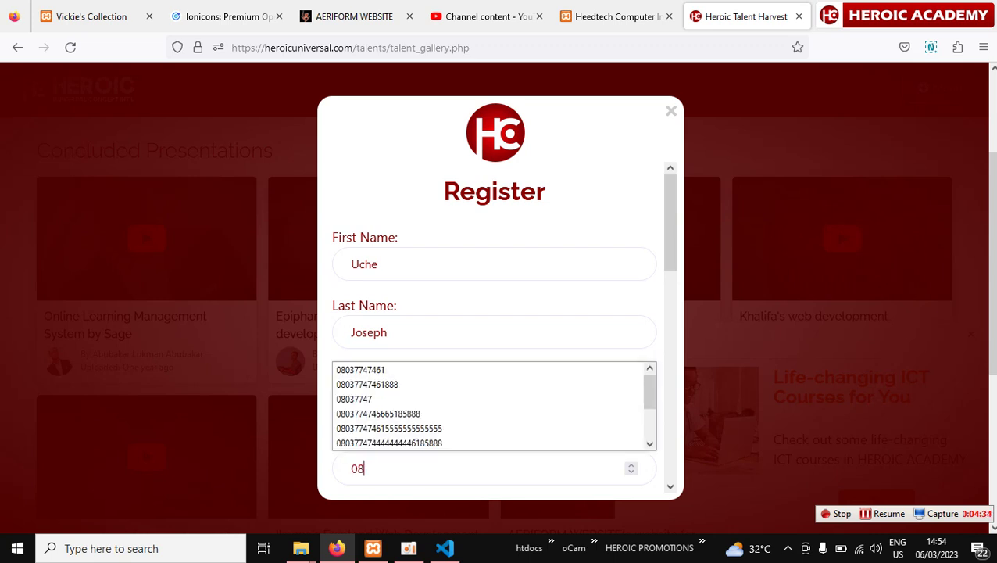
key(Down)
key(Down)
key(Up)
key(Return)
scroll(500, 328, down, 3)
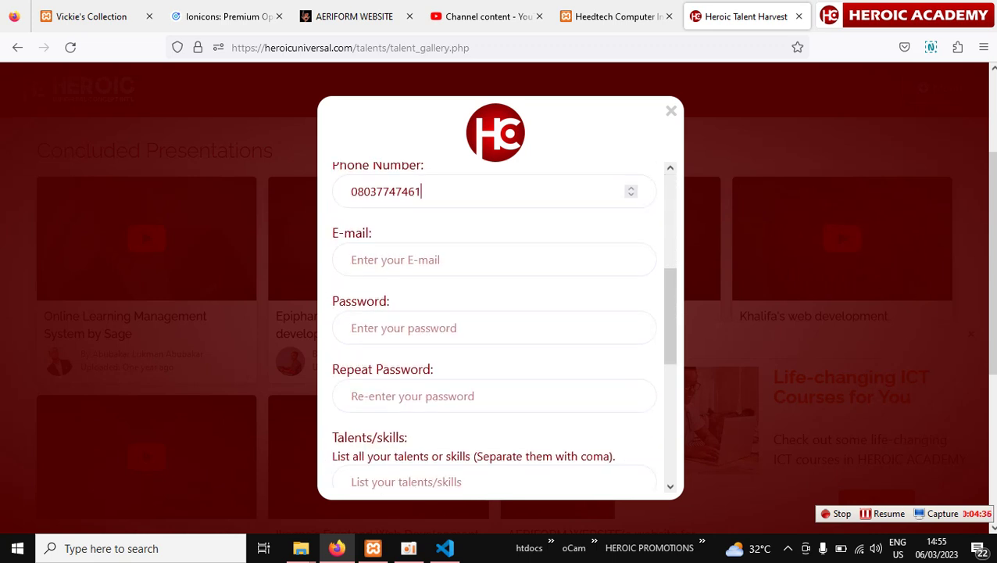
Enter the e-mail address and type the account password twice.
click(406, 259)
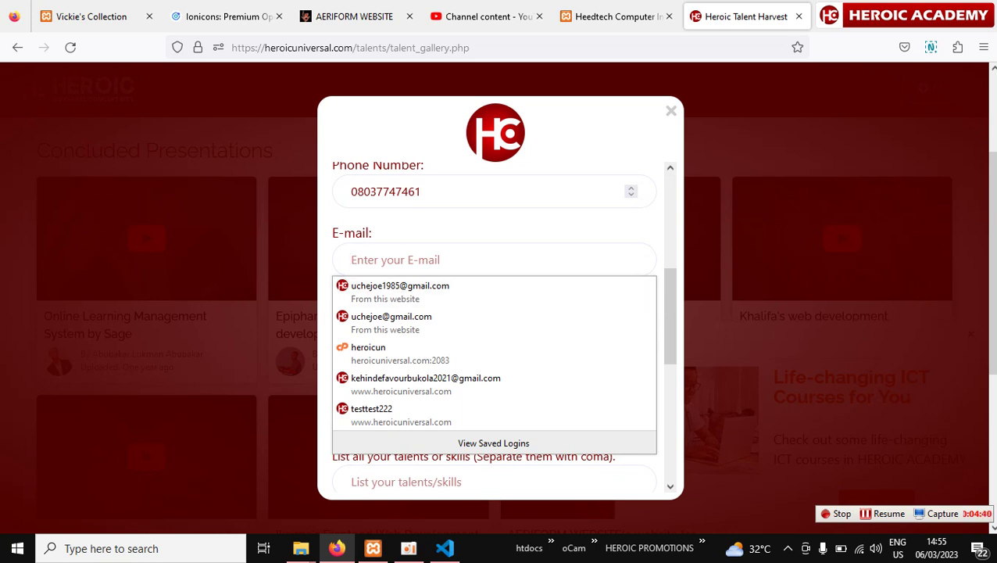
text(heroic)
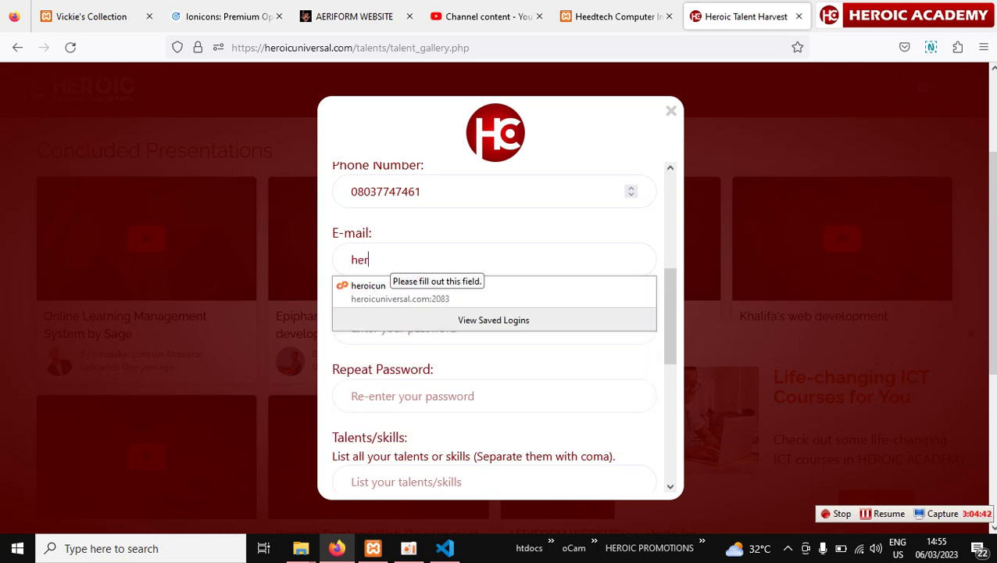
key(BackSpace)
key(BackSpace)
key(BackSpace)
key(BackSpace)
key(BackSpace)
key(BackSpace)
text(uchejoe)
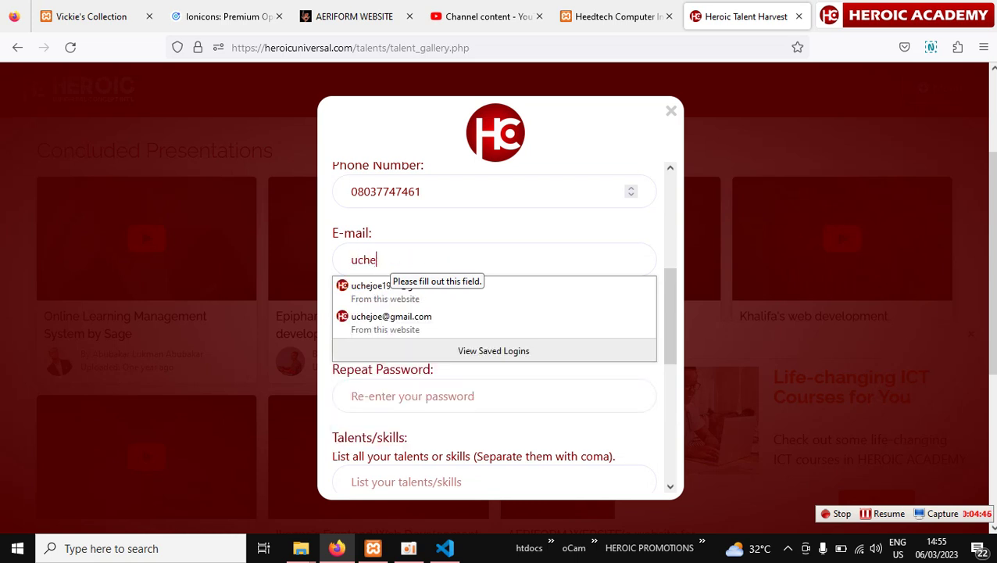
key(BackSpace)
key(BackSpace)
key(BackSpace)
key(BackSpace)
key(BackSpace)
key(BackSpace)
key(BackSpace)
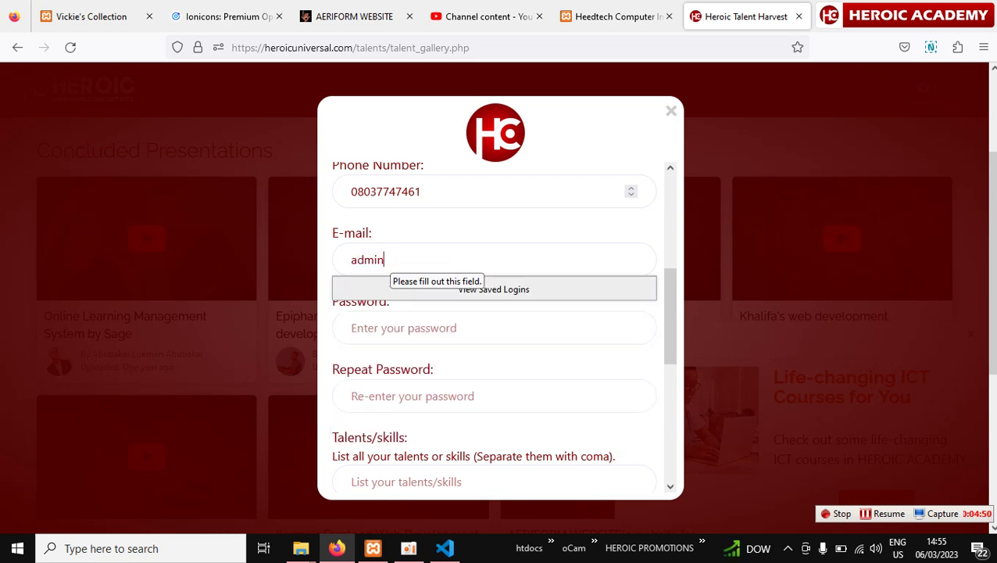
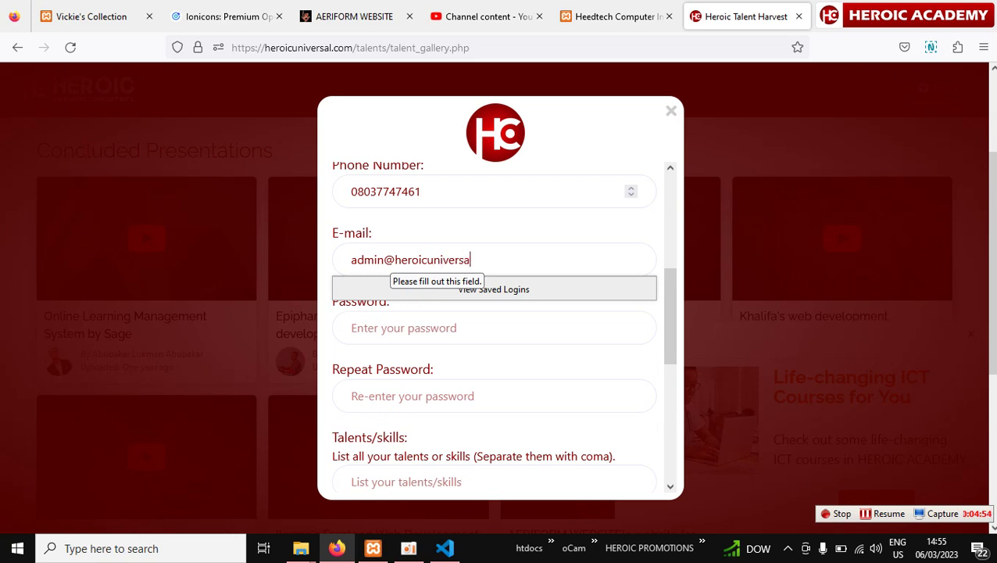
key(Tab)
text(••••••)
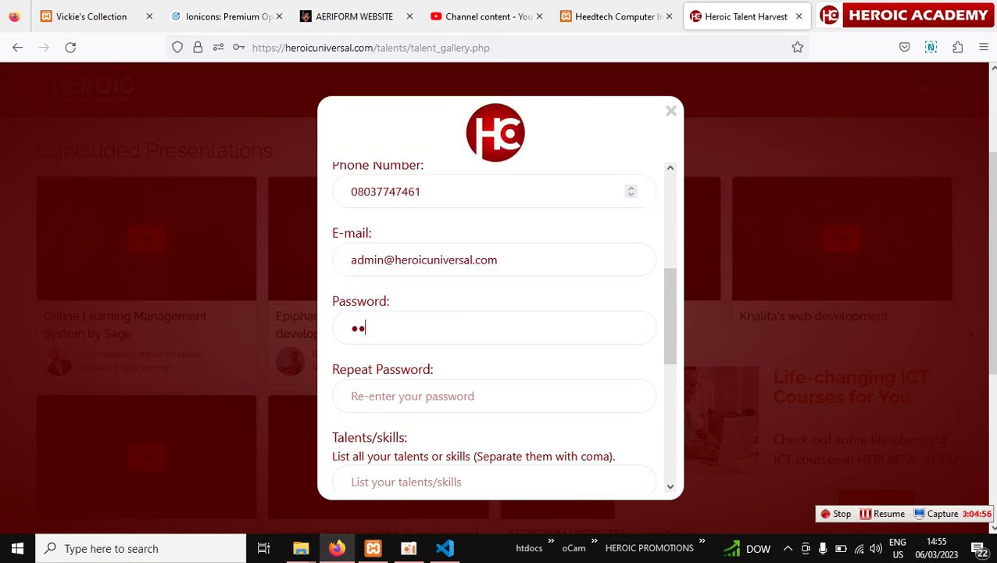
key(Tab)
text(••••••)
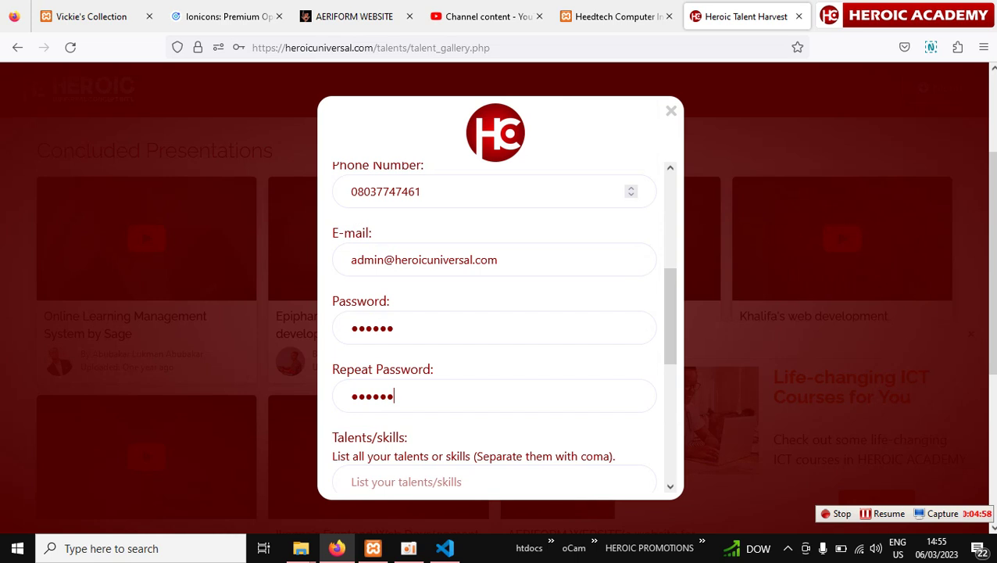
List the talents as Programming, writing, motivating, teaching.
scroll(501, 323, down, 3)
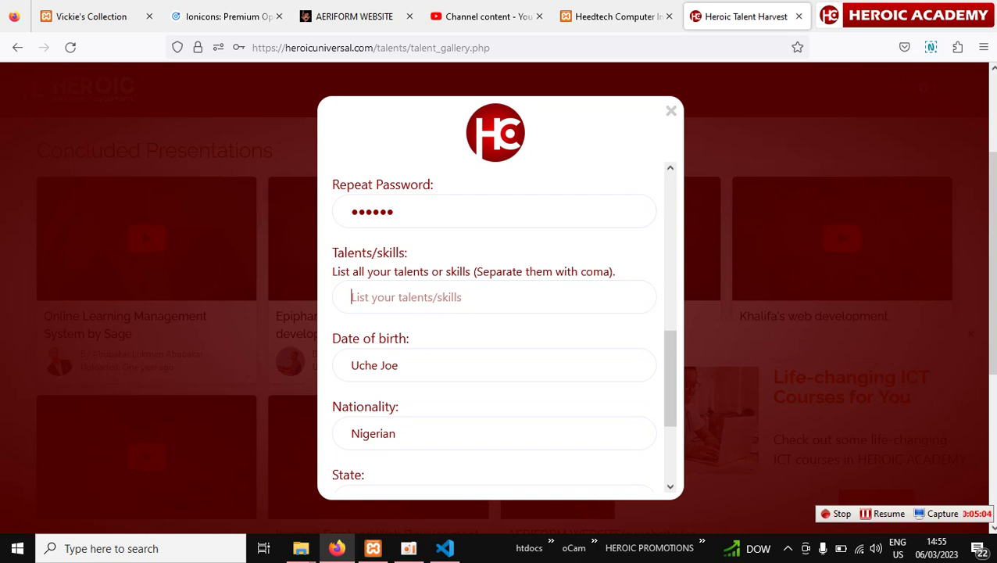
text(Progra)
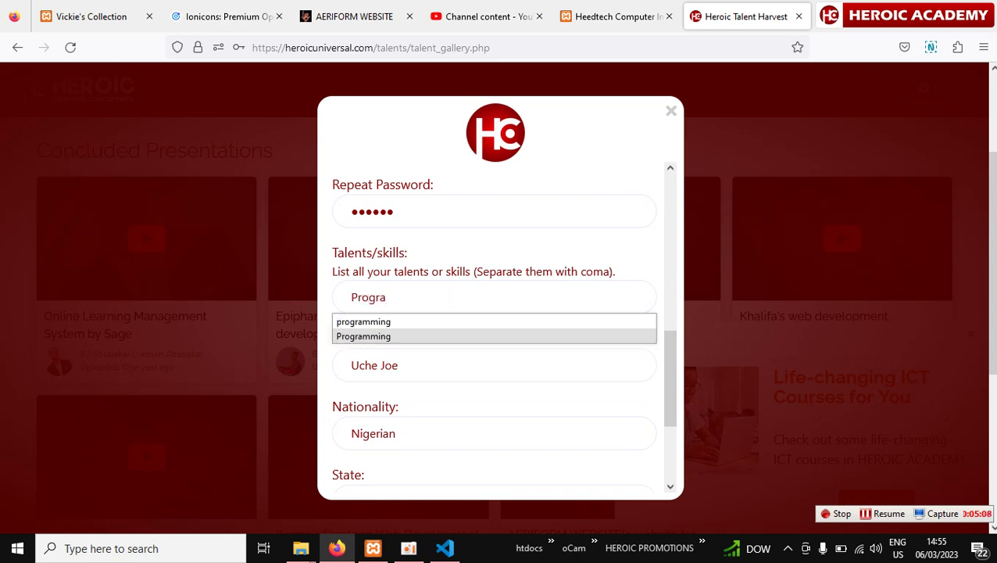
key(Down)
key(Return)
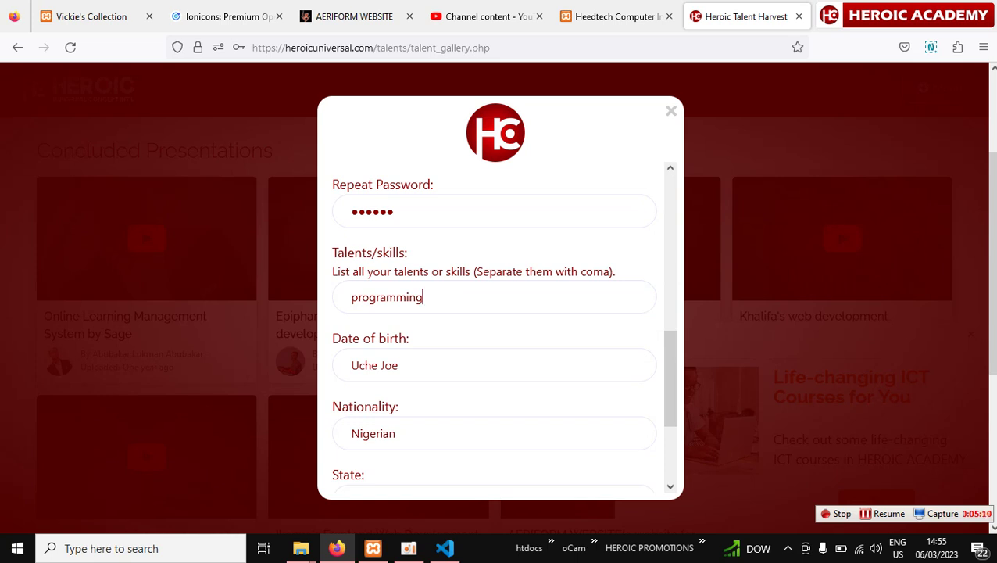
text(, writing, motiva)
key(BackSpace)
text(i)
key(BackSpace)
text(ati)
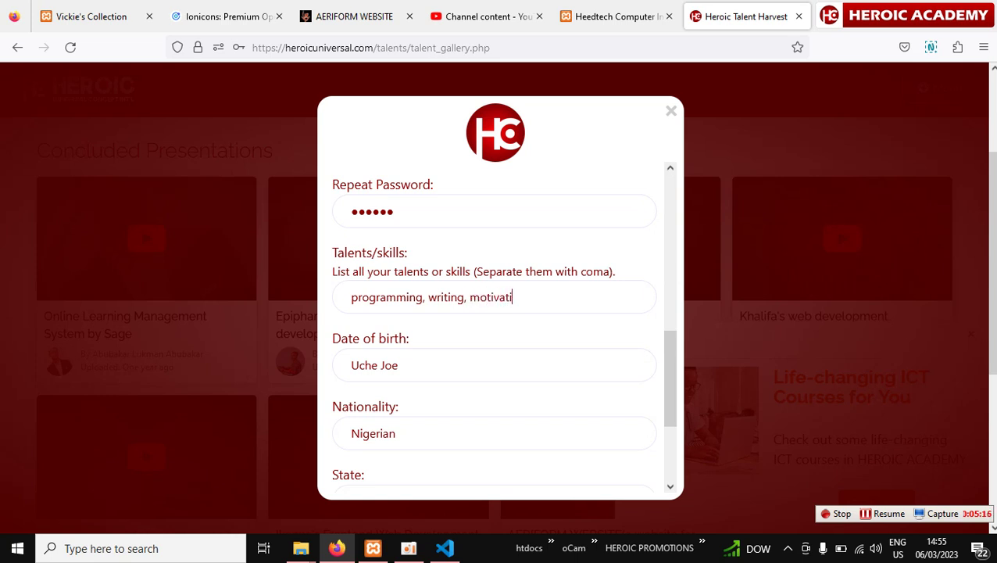
text(ng, teaching,)
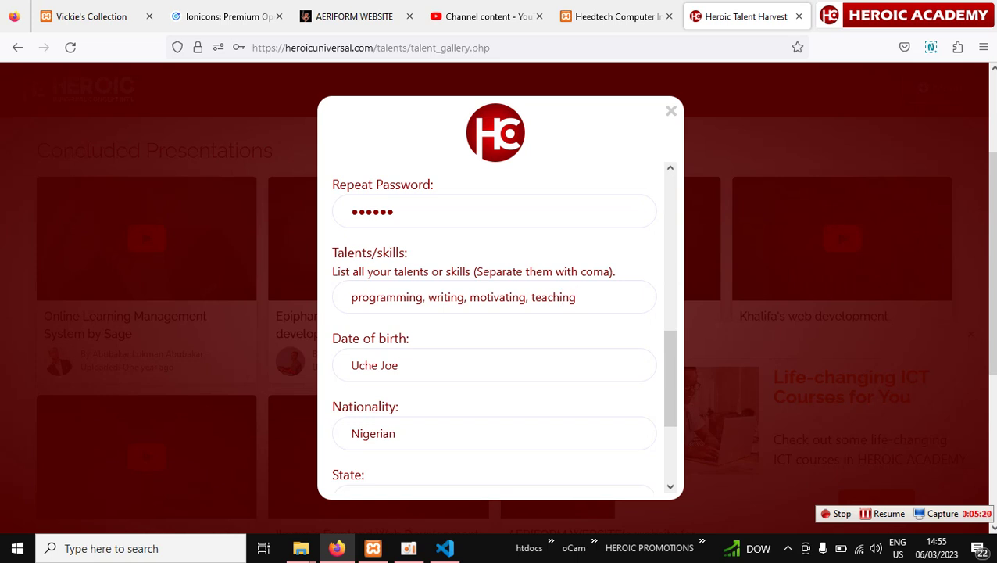
scroll(500, 328, down, 2)
key(Tab)
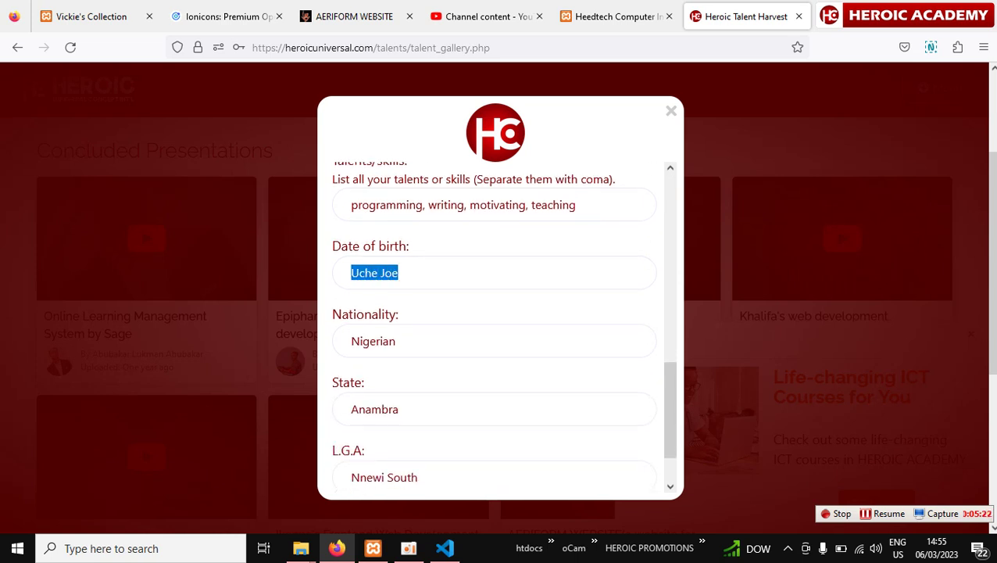
key(BackSpace)
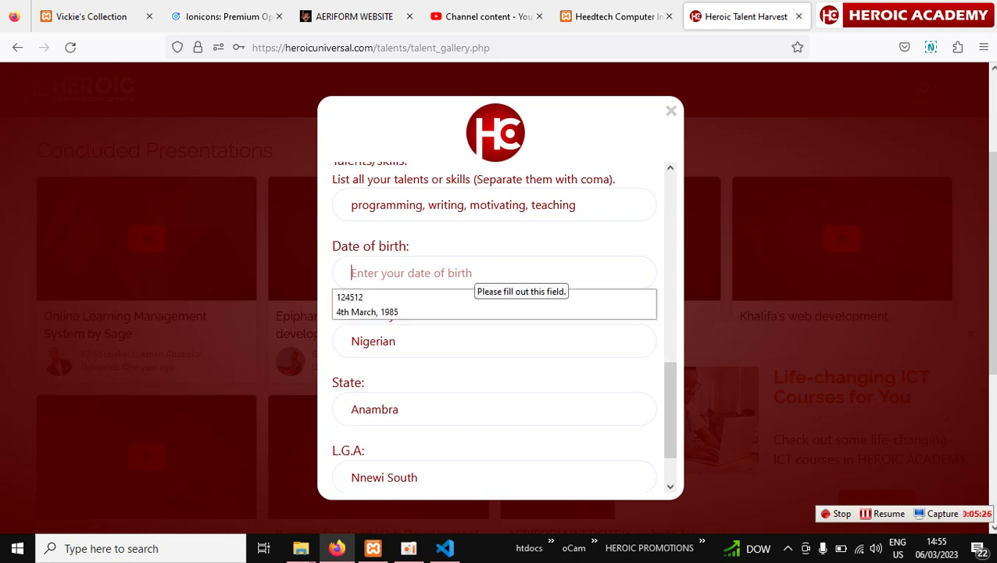
key(Down)
key(Down)
key(Return)
scroll(494, 328, down, 2)
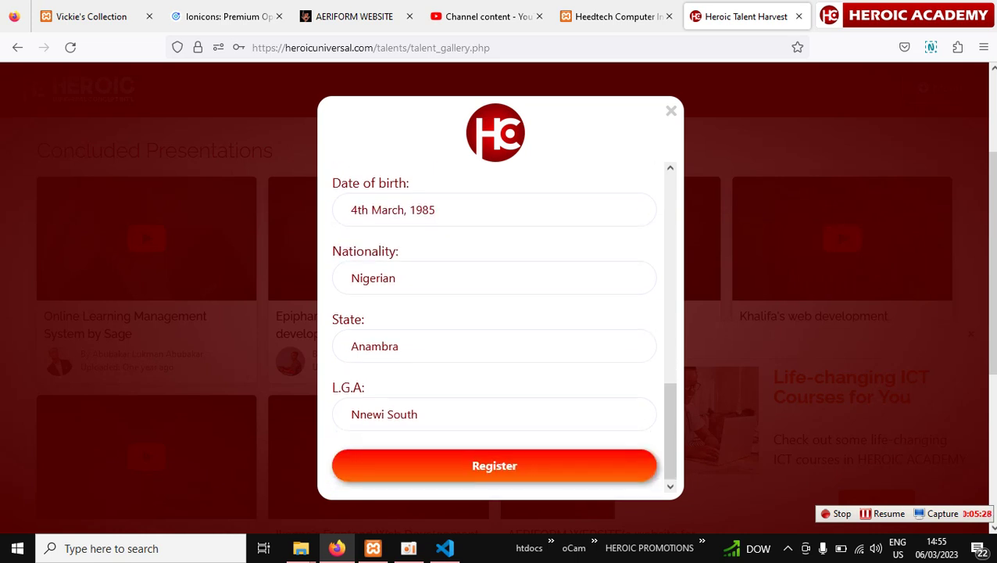
scroll(495, 329, down, 1)
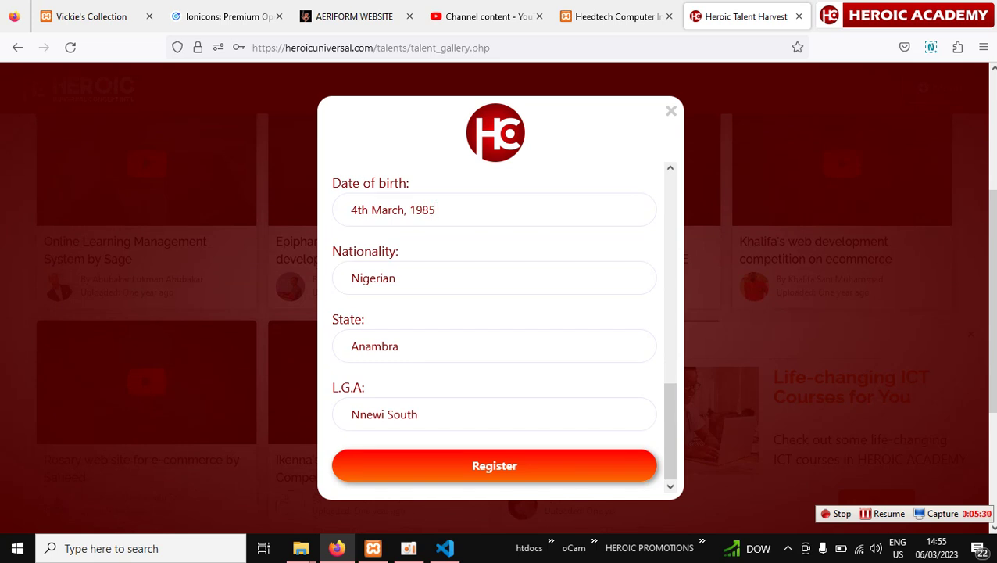
scroll(495, 328, down, 2)
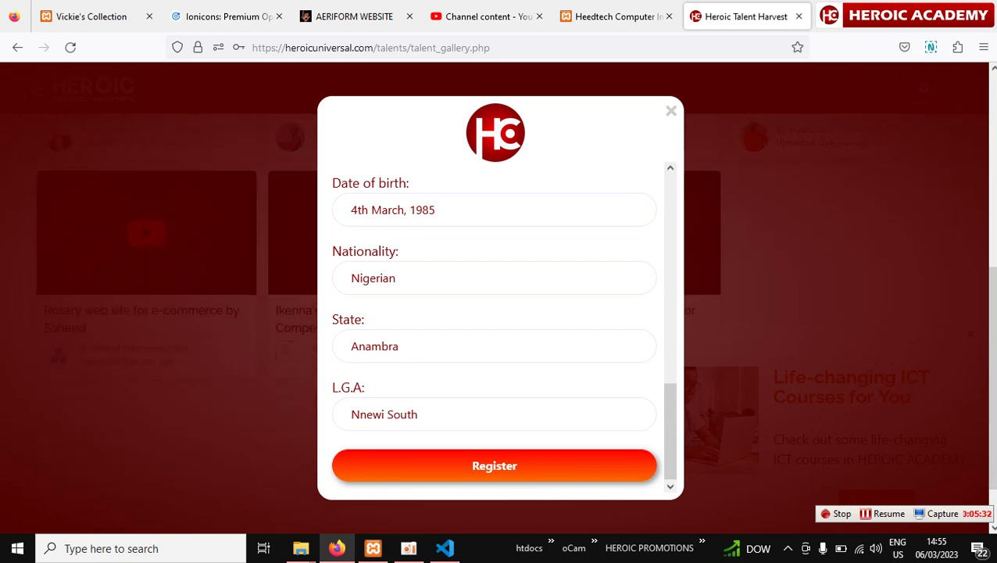
scroll(495, 328, up, 3)
scroll(495, 328, down, 4)
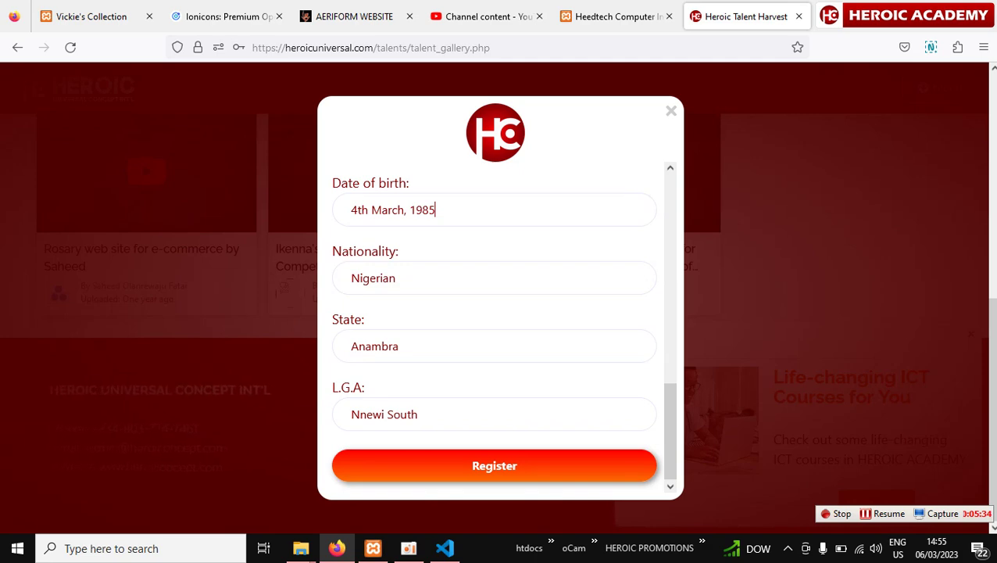
scroll(495, 328, up, 10)
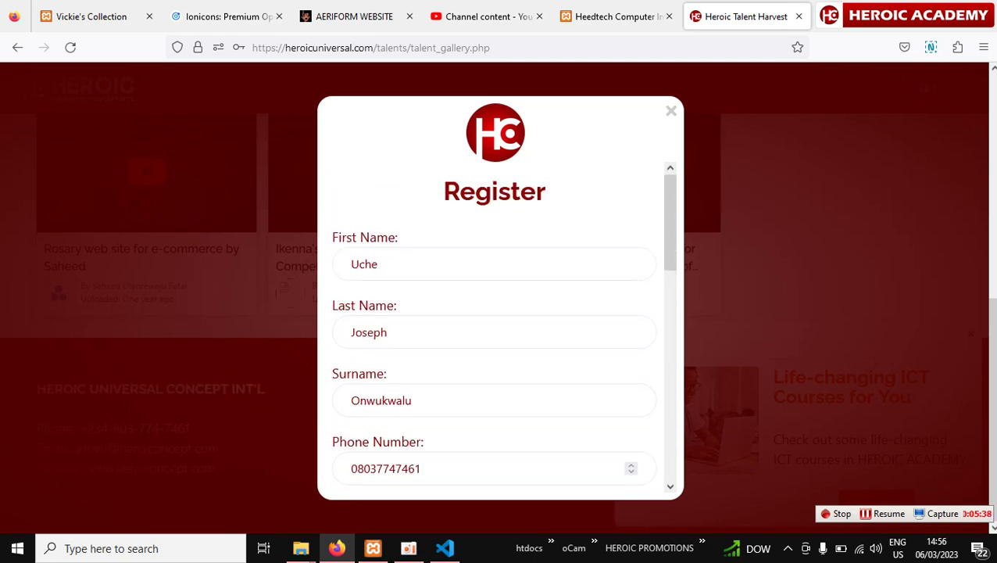
scroll(494, 329, down, 10)
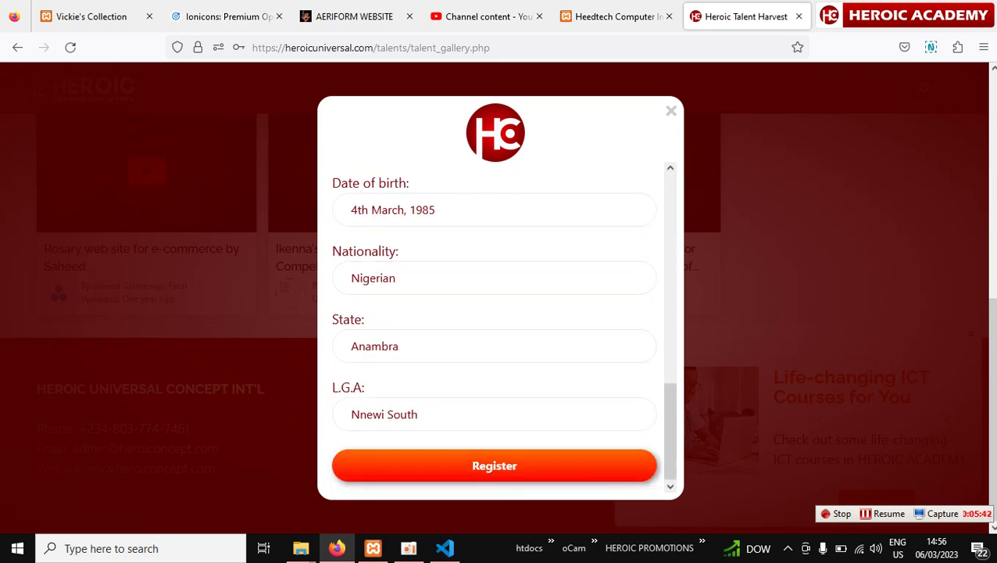
Submit the completed registration and dismiss Firefox's offer to save the login.
key(Return)
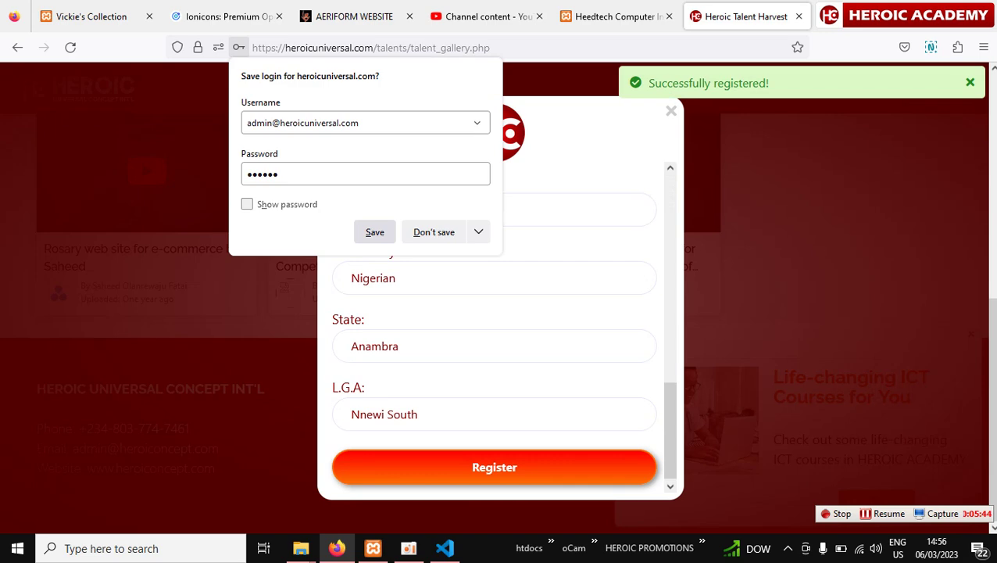
click(374, 232)
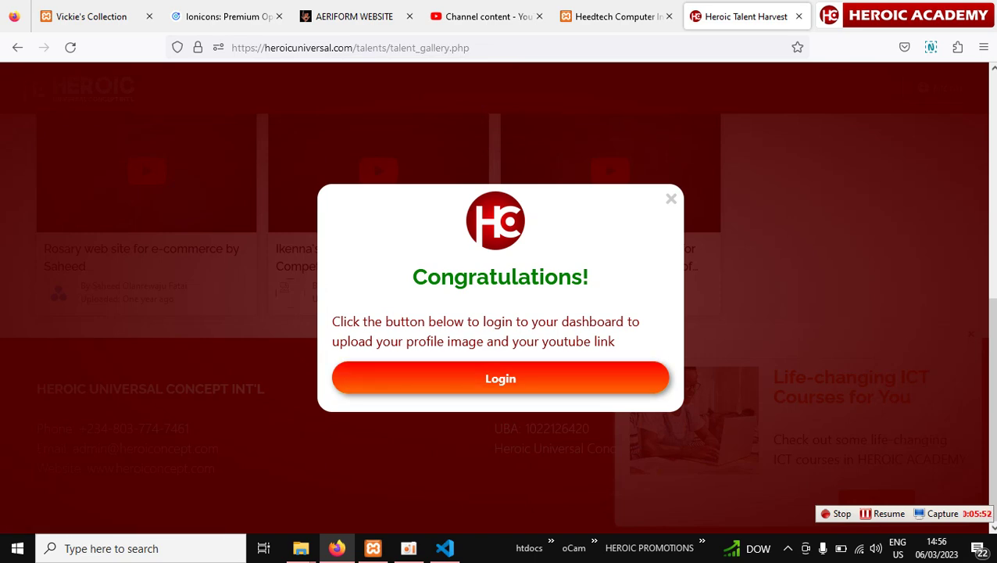
Log in to the talent dashboard with the saved admin credentials from autofill.
click(501, 378)
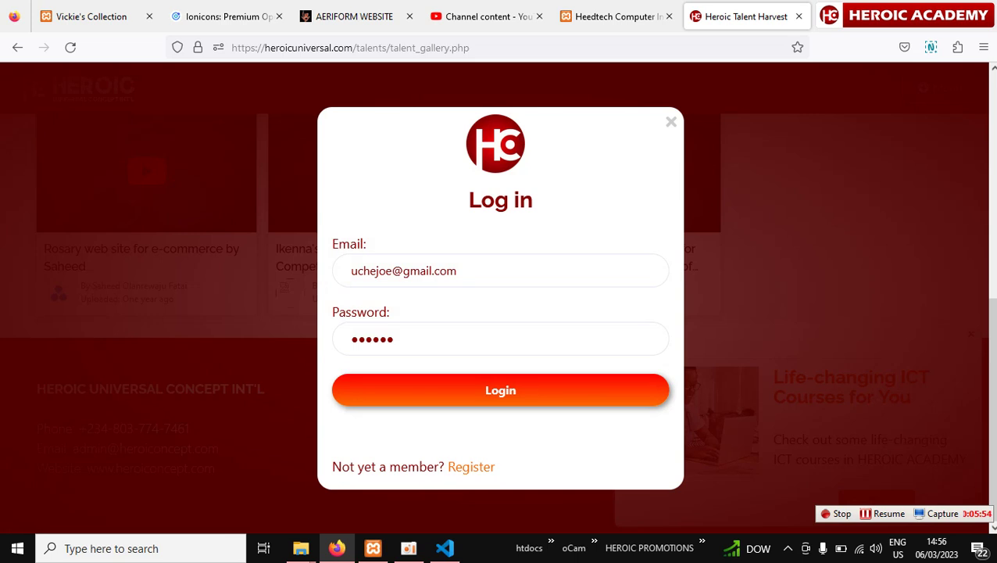
triple_click(403, 270)
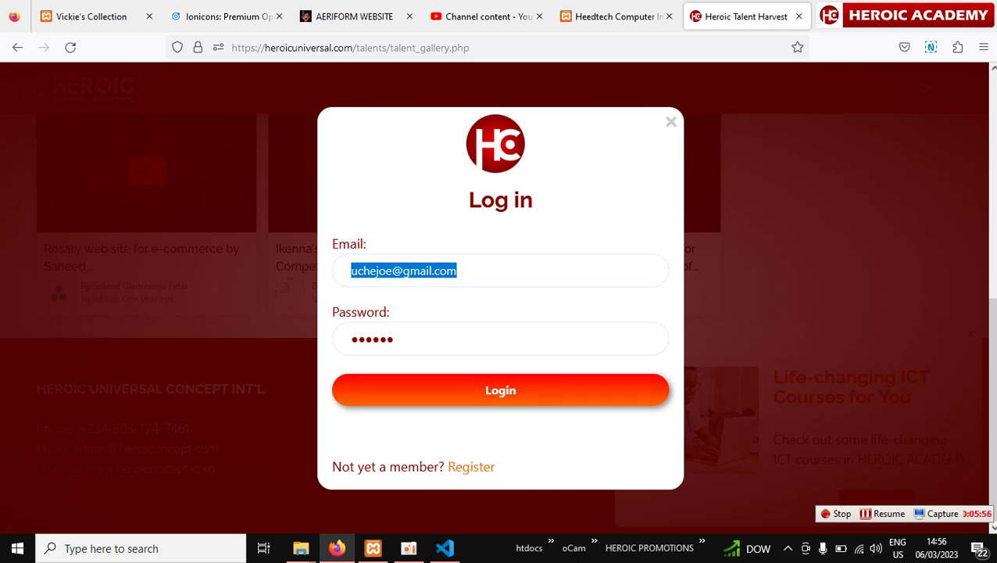
text(adm)
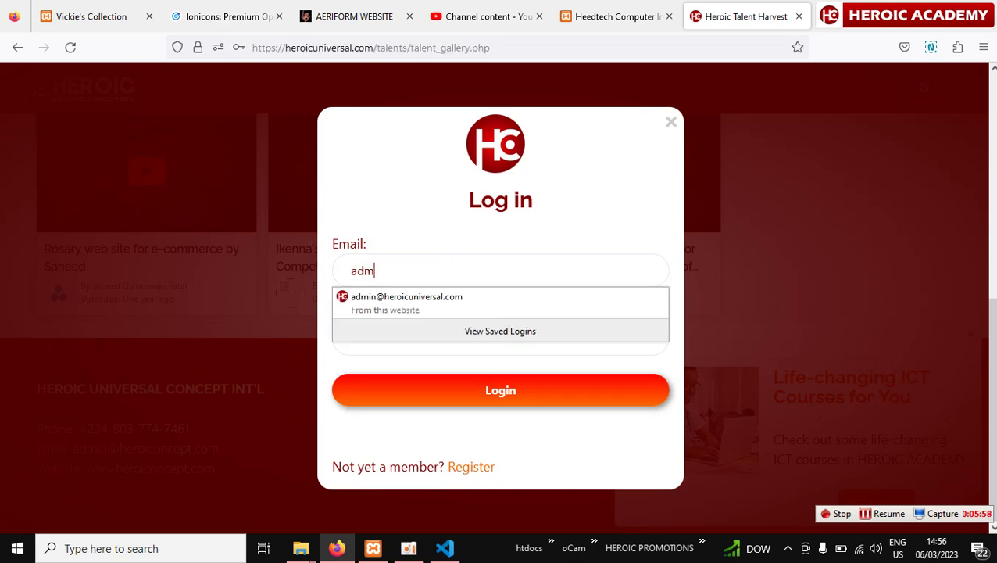
key(Down)
key(Return)
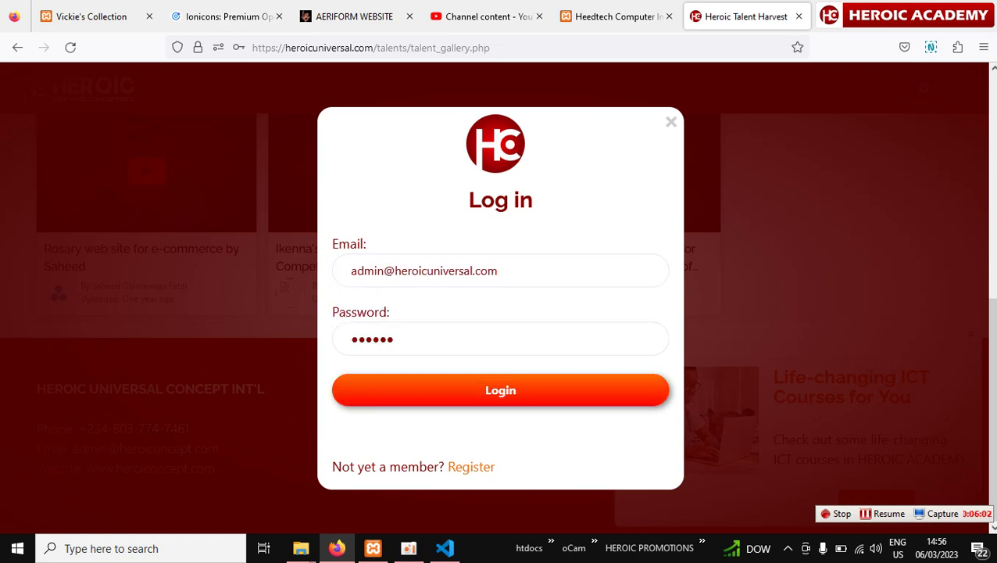
key(Return)
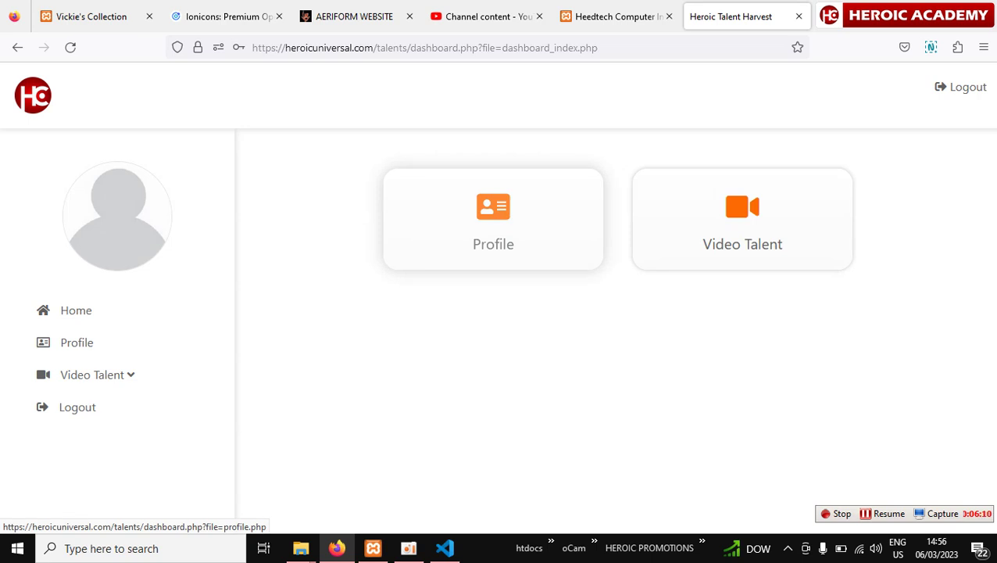
View the Profile details page, then go to the Update Profile Image upload form.
click(493, 218)
scroll(611, 328, down, 3)
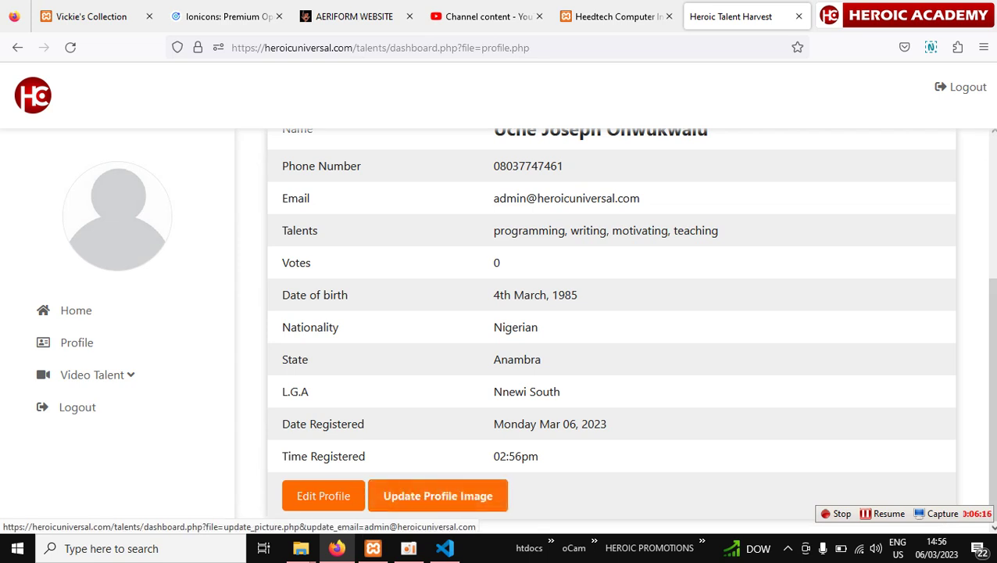
click(438, 496)
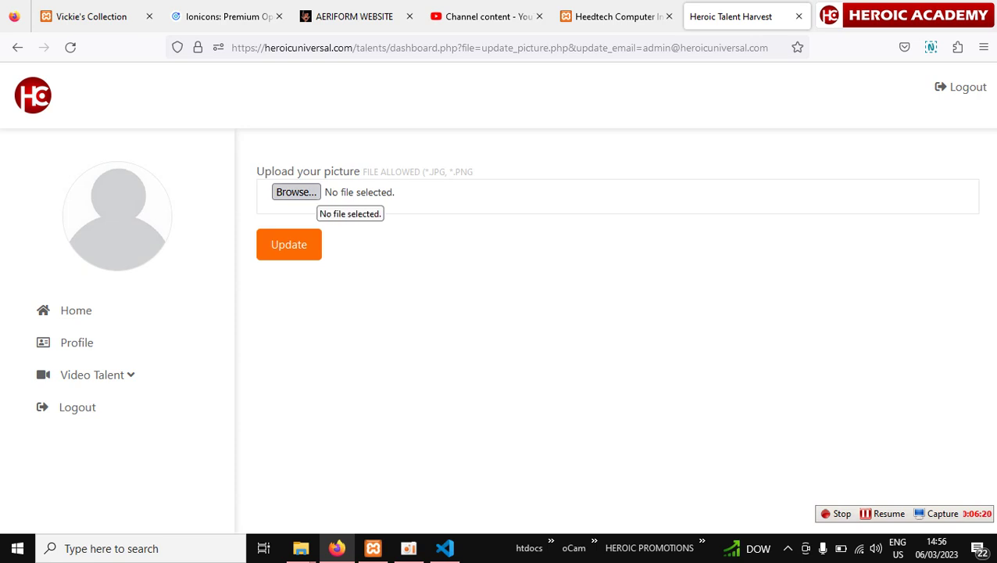
Open the File Upload dialog from the picture field's Browse... button.
click(295, 192)
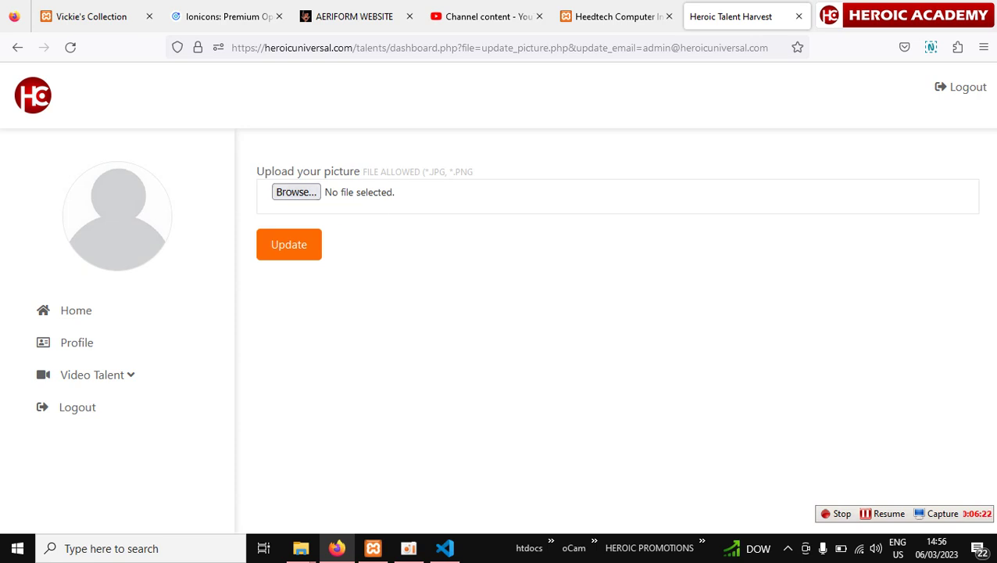
click(296, 192)
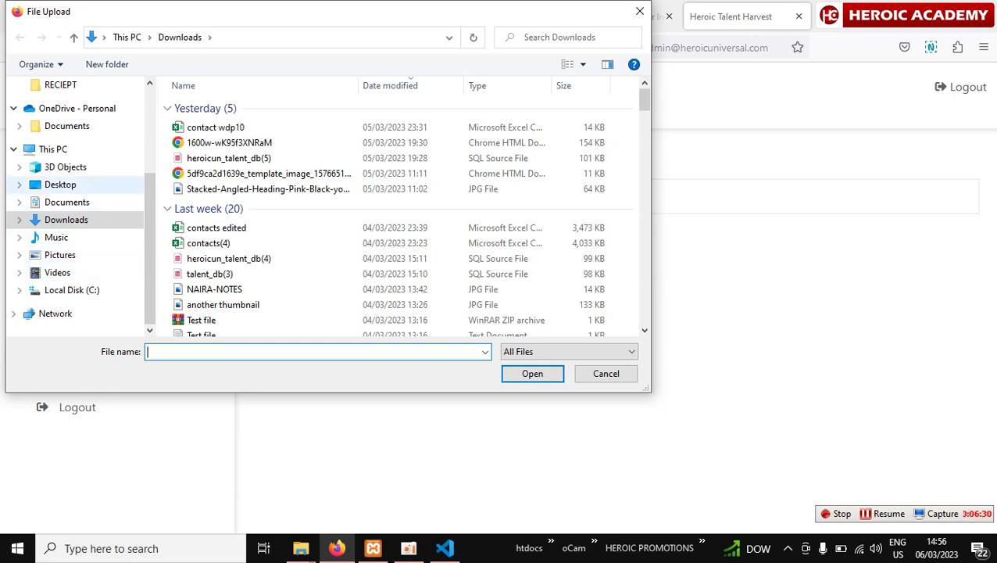
Navigate the File Upload dialog to the birthday photos folder on the Desktop.
scroll(74, 204, up, 3)
click(61, 114)
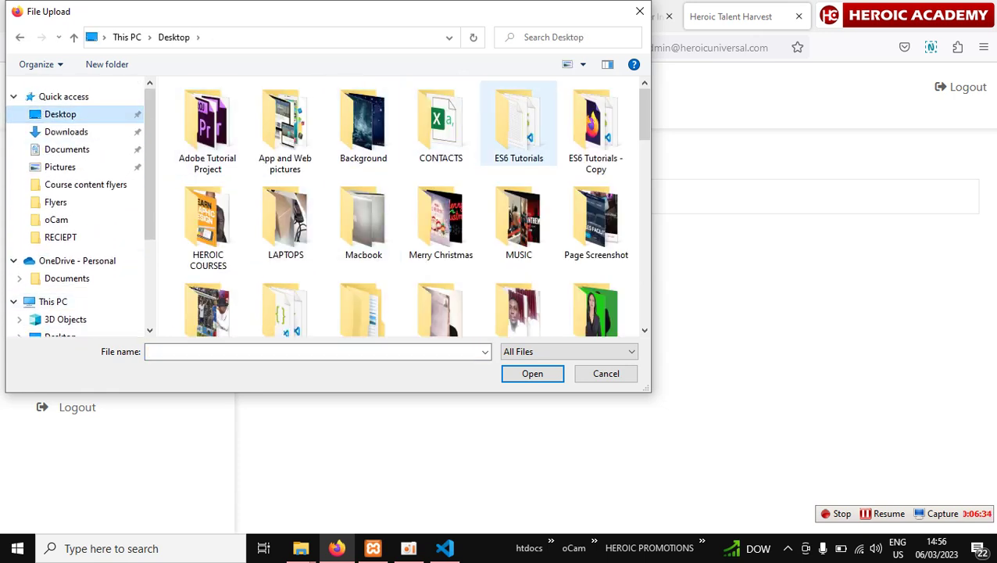
scroll(413, 206, down, 1)
scroll(518, 203, down, 5)
scroll(519, 219, up, 6)
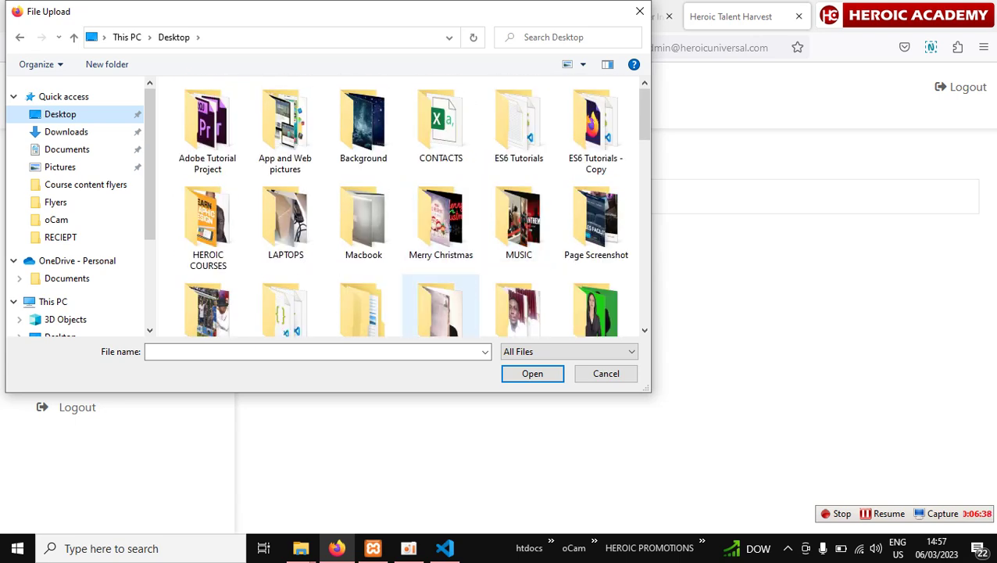
scroll(363, 258, down, 3)
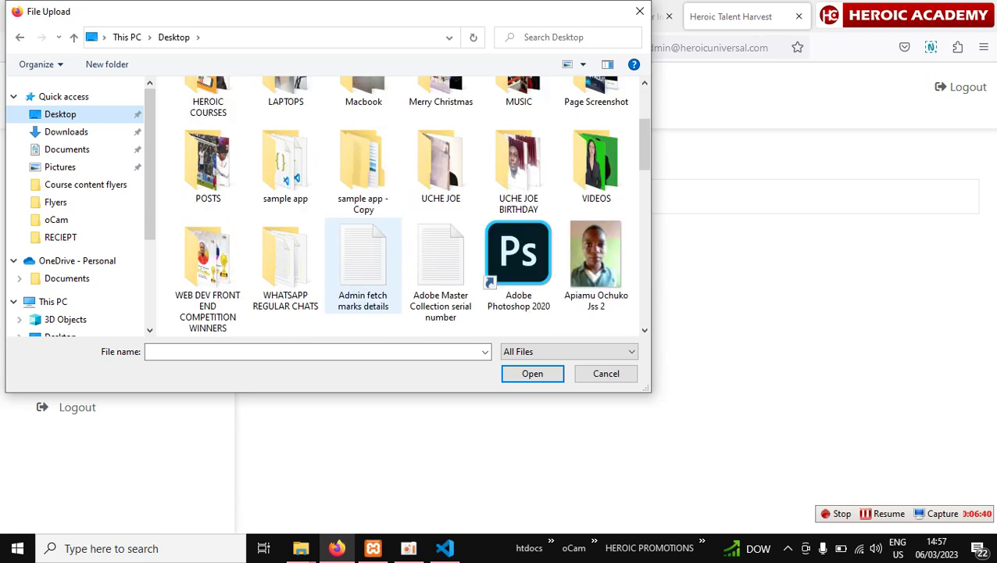
scroll(363, 258, up, 3)
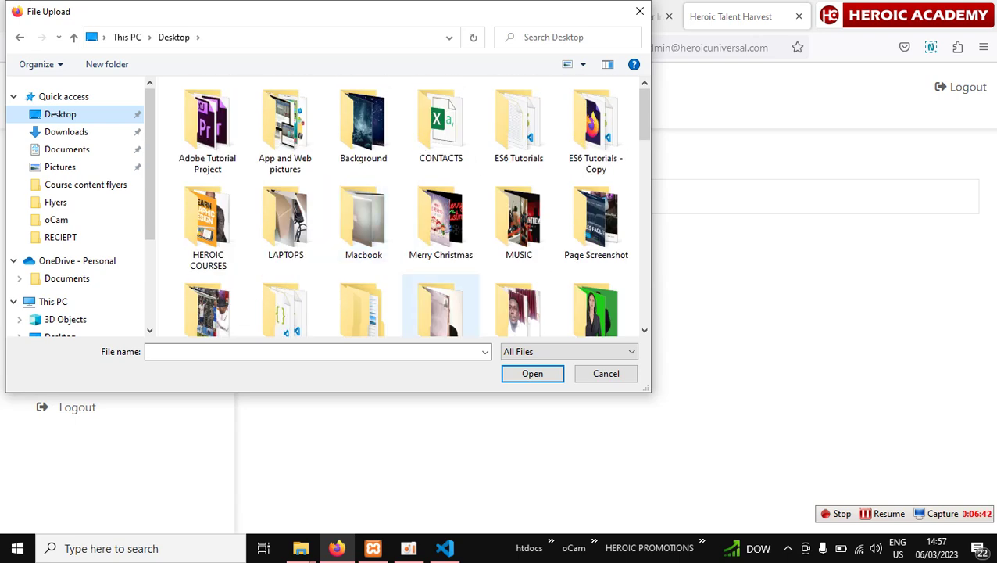
click(518, 309)
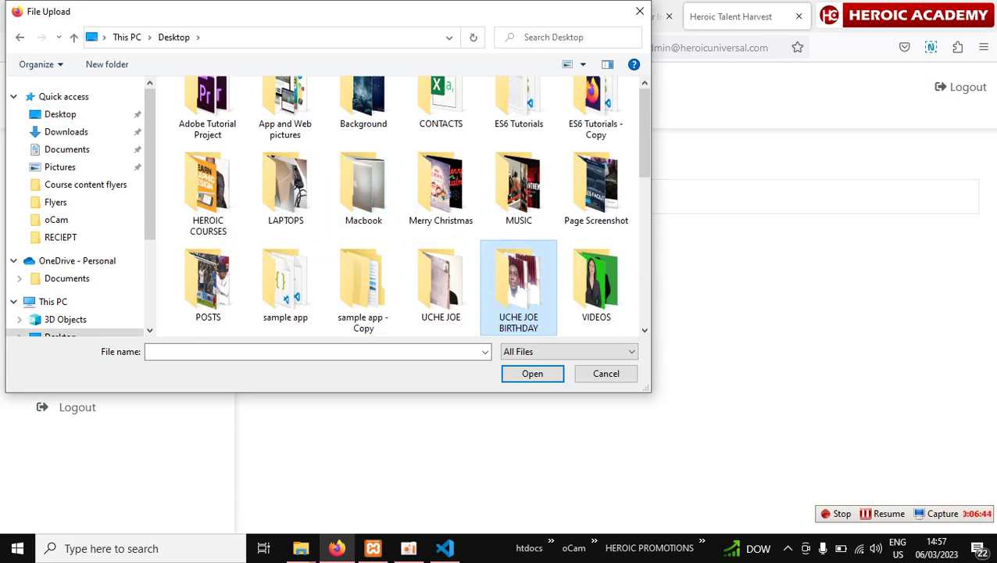
double_click(518, 289)
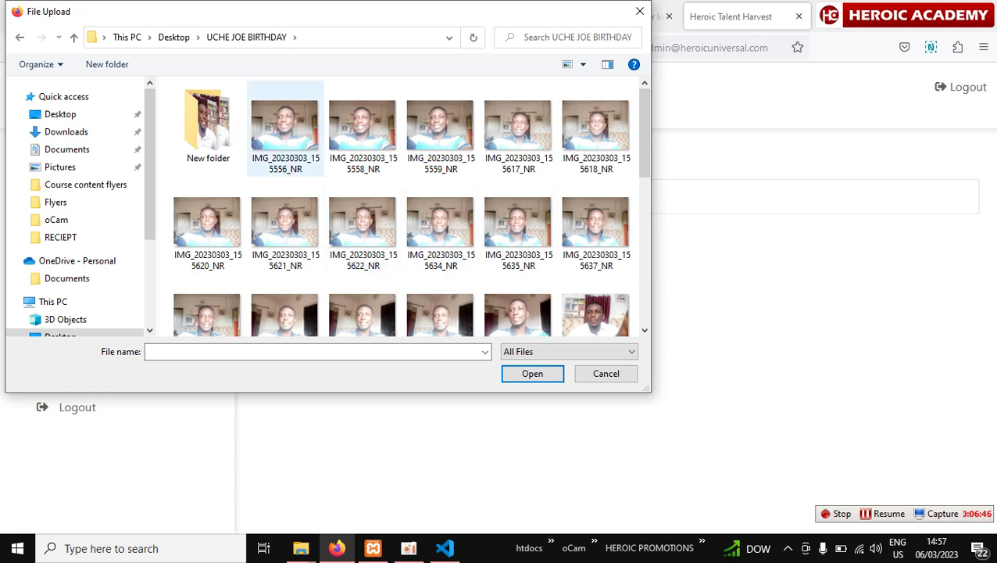
Select photo IMG_20230303_155556_NR and open it with Paint.
click(283, 140)
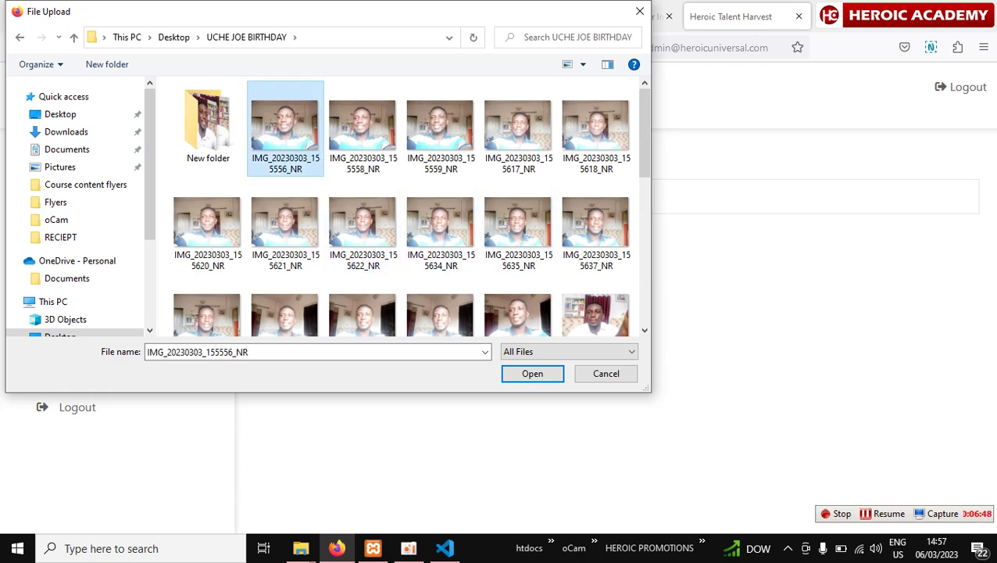
right_click(283, 140)
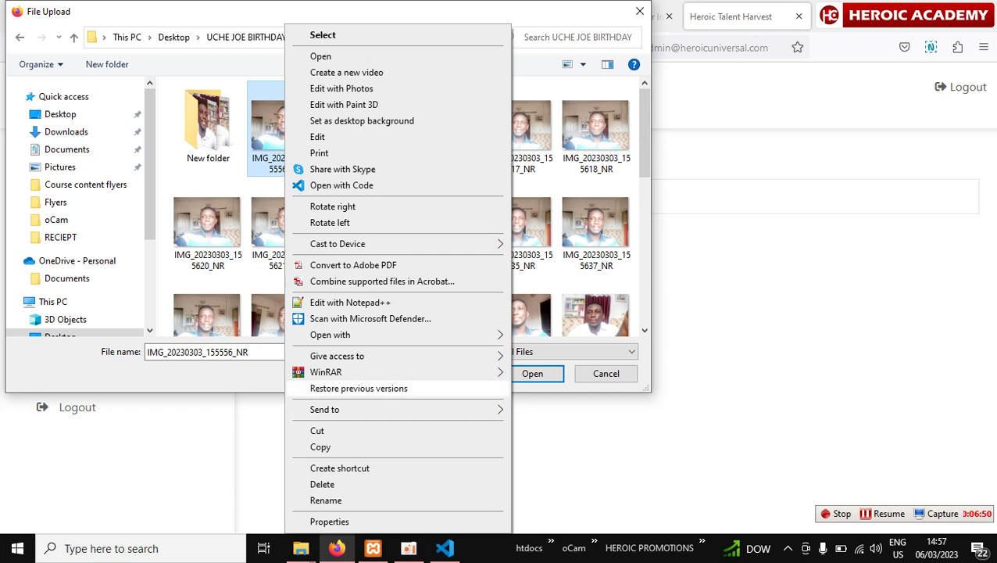
mouse_move(391, 334)
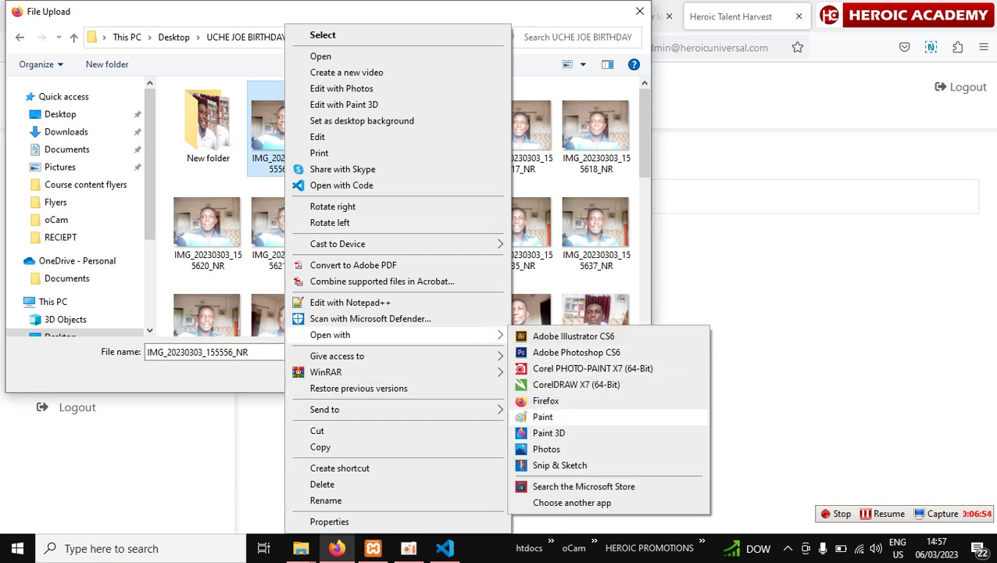
click(547, 416)
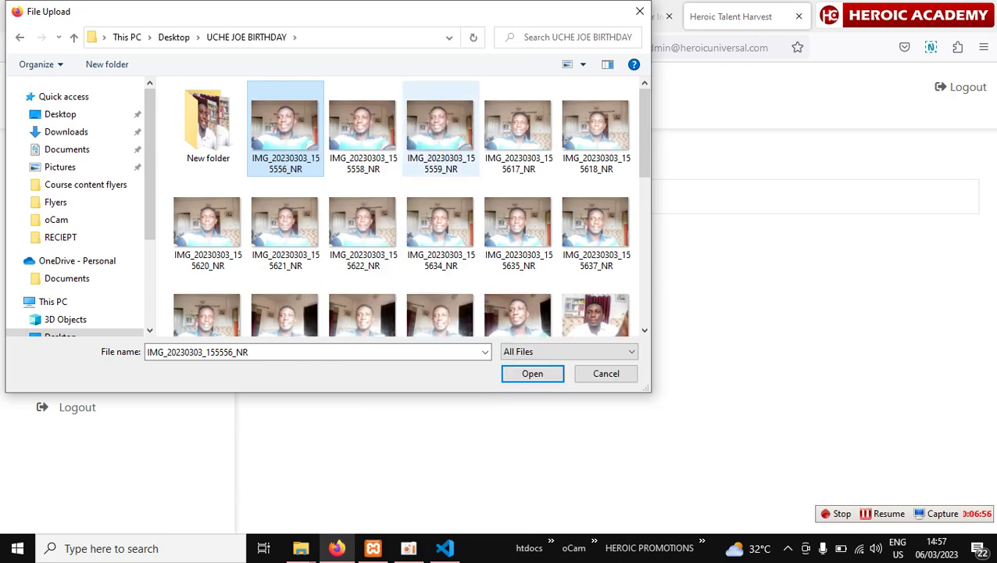
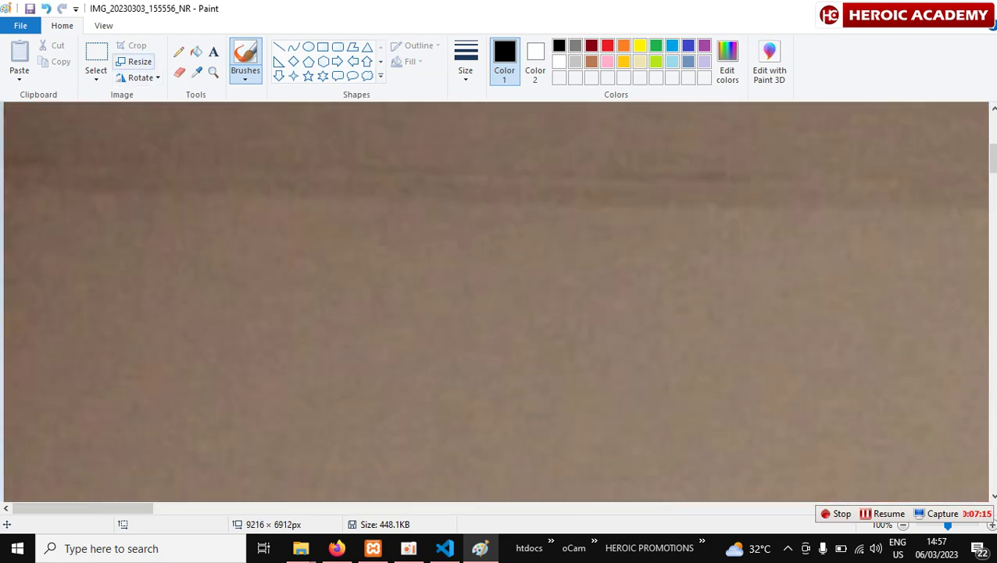
Resize the photo in Paint to 400 × 300 pixels.
click(139, 61)
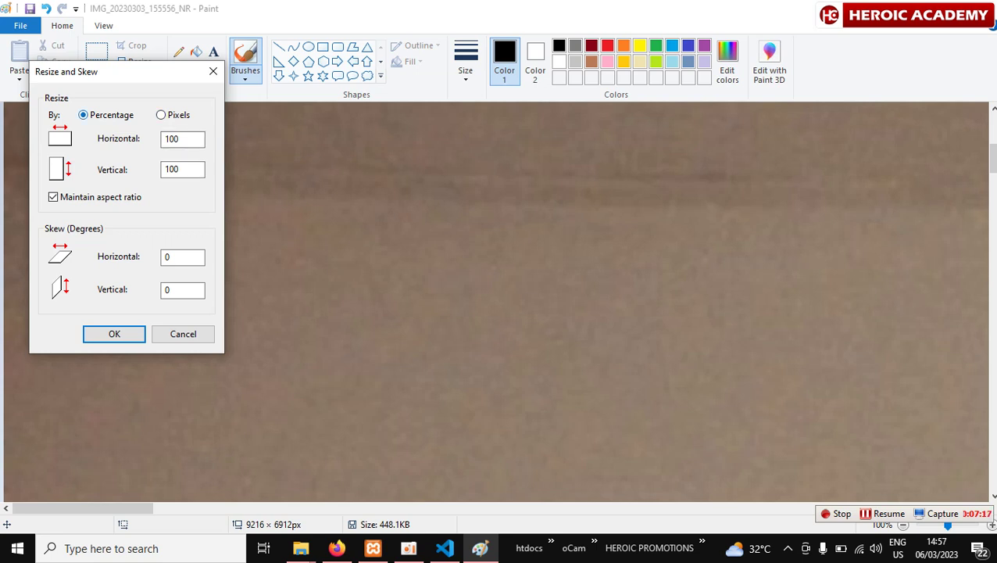
click(161, 114)
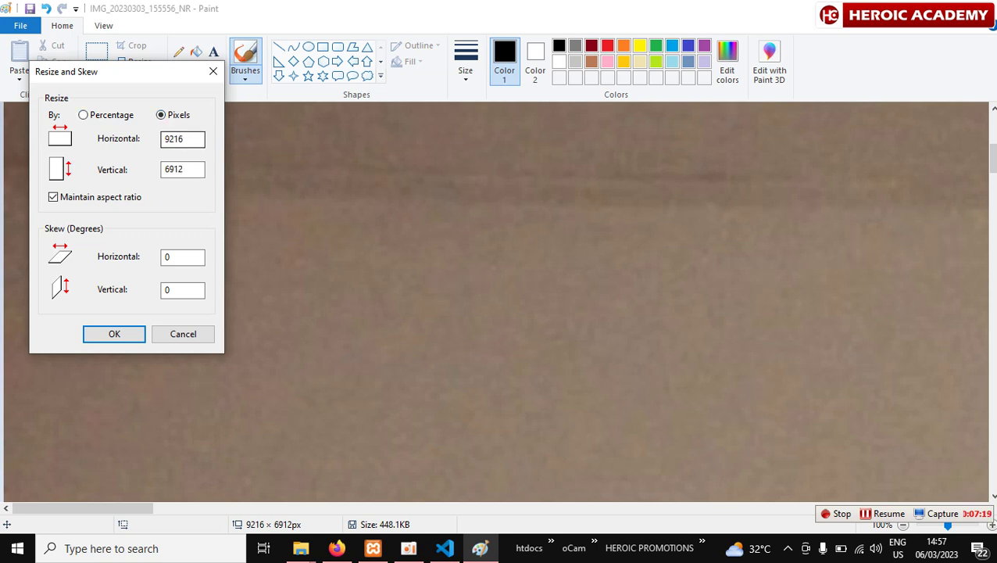
double_click(173, 138)
text(400)
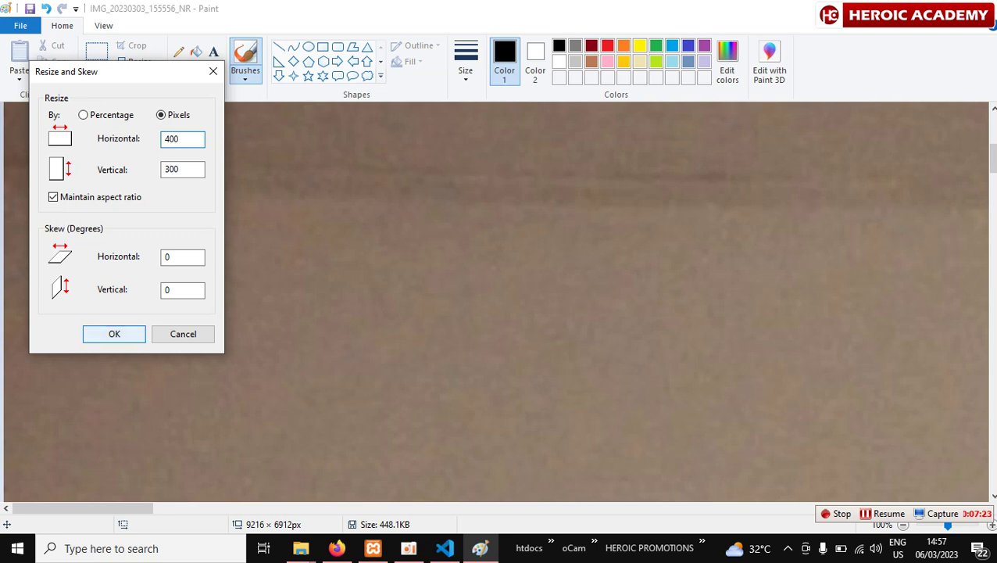
key(Return)
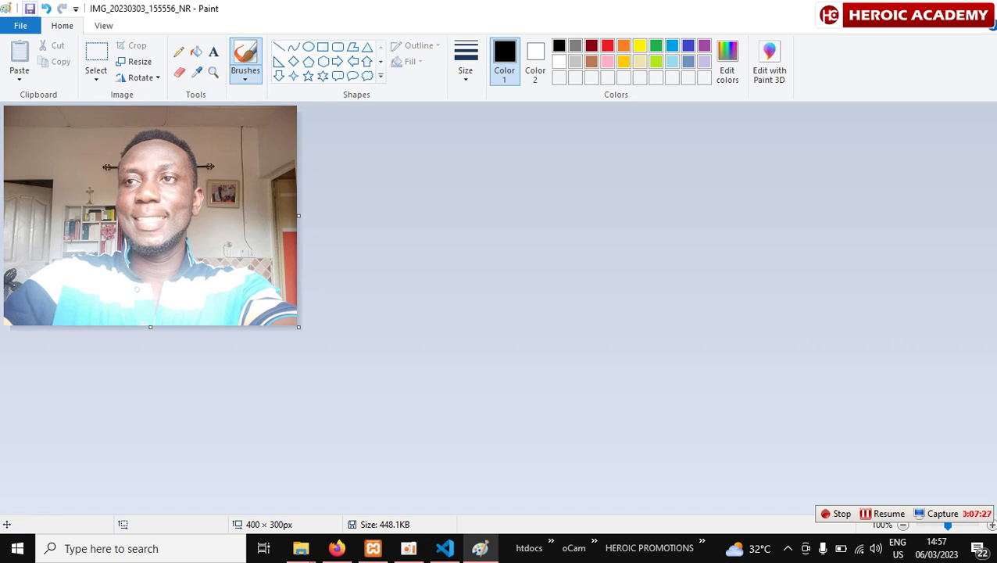
Save the photo as a new JPEG named 'uche Joe2' without replacing the original.
click(29, 8)
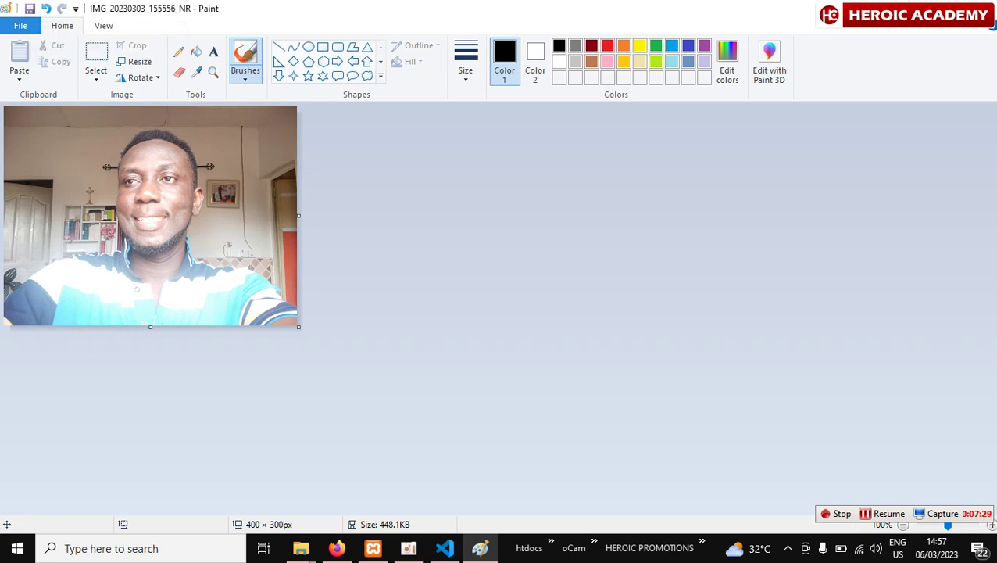
click(20, 25)
key(Escape)
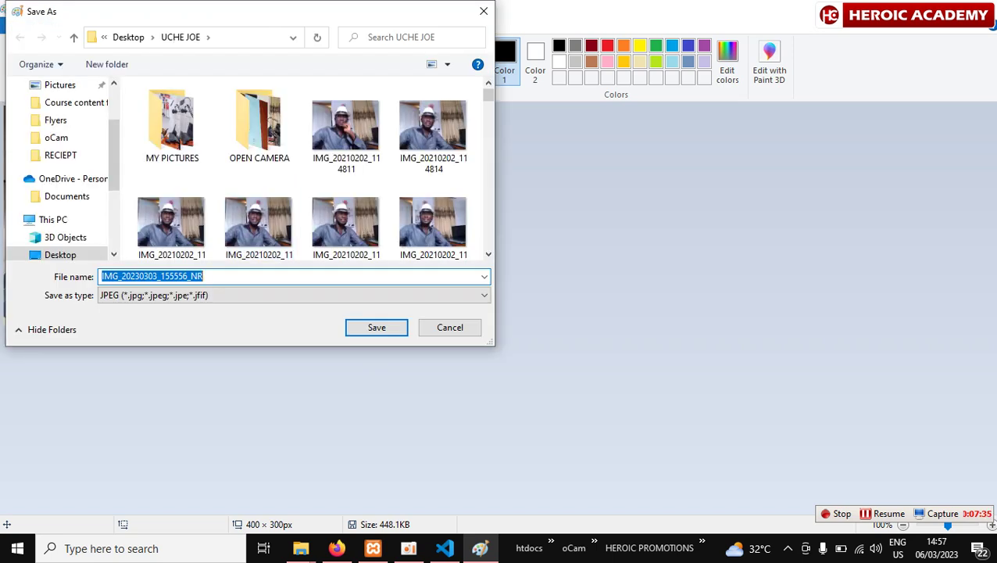
text(uche Joe)
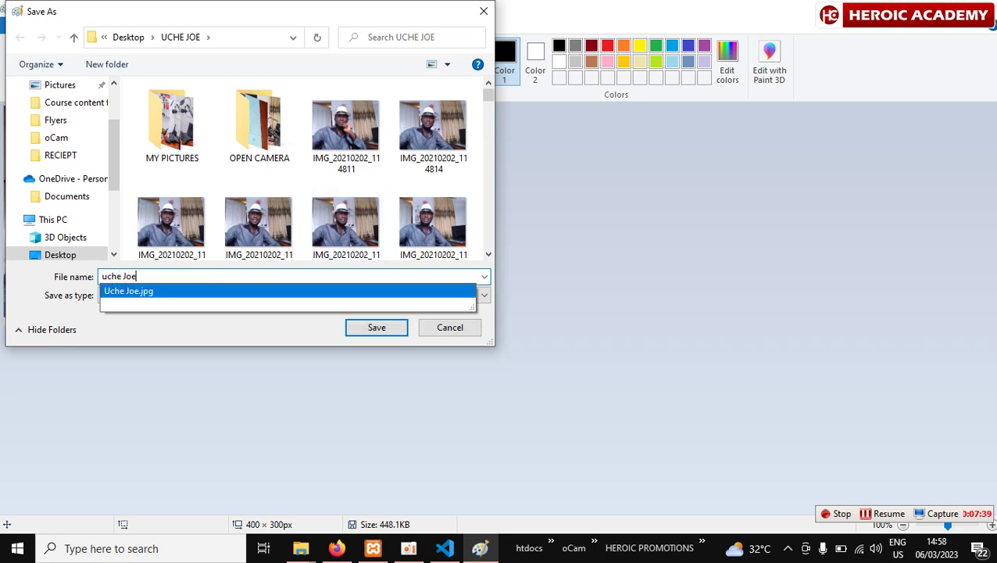
key(Return)
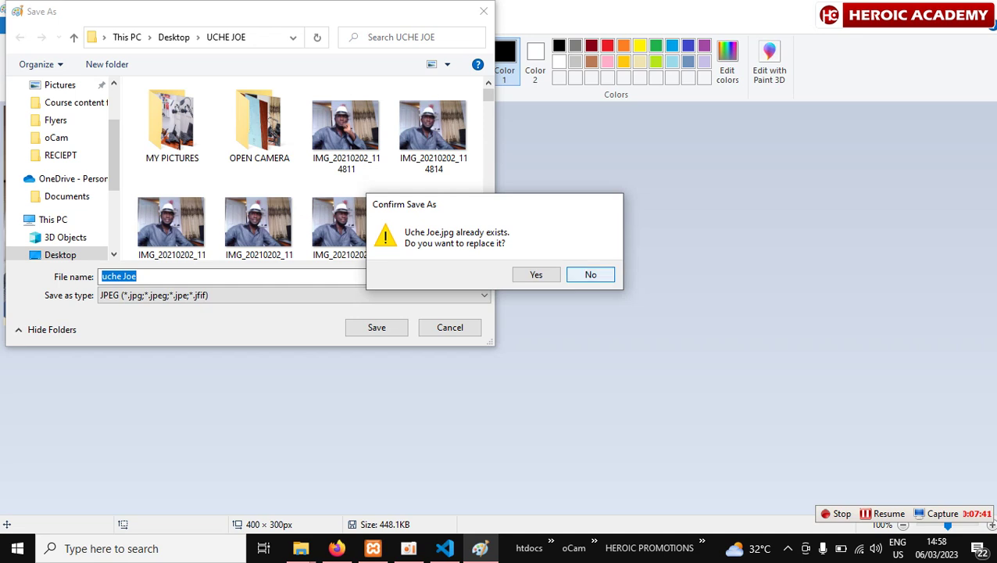
key(Left)
key(Right)
key(Return)
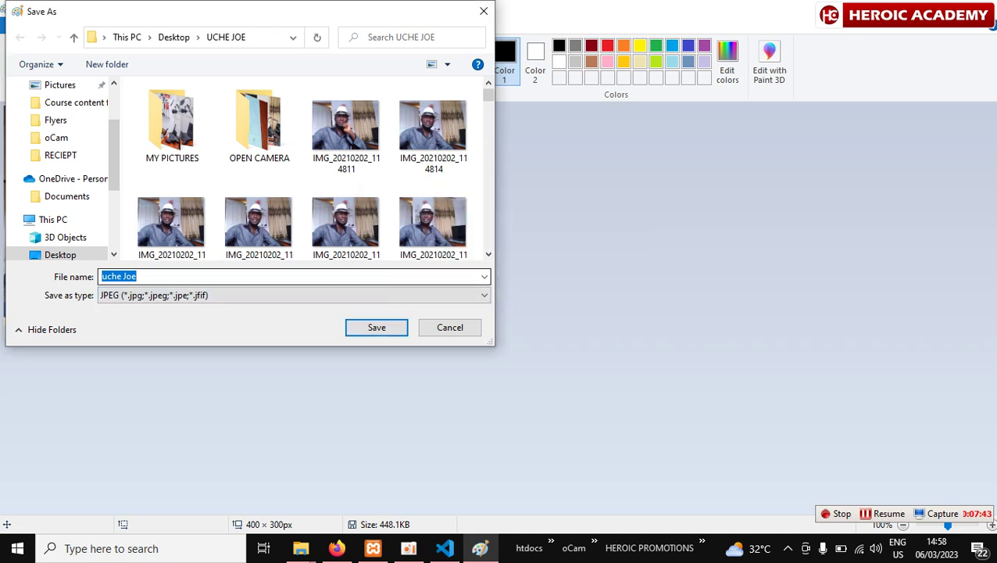
key(End)
text(2)
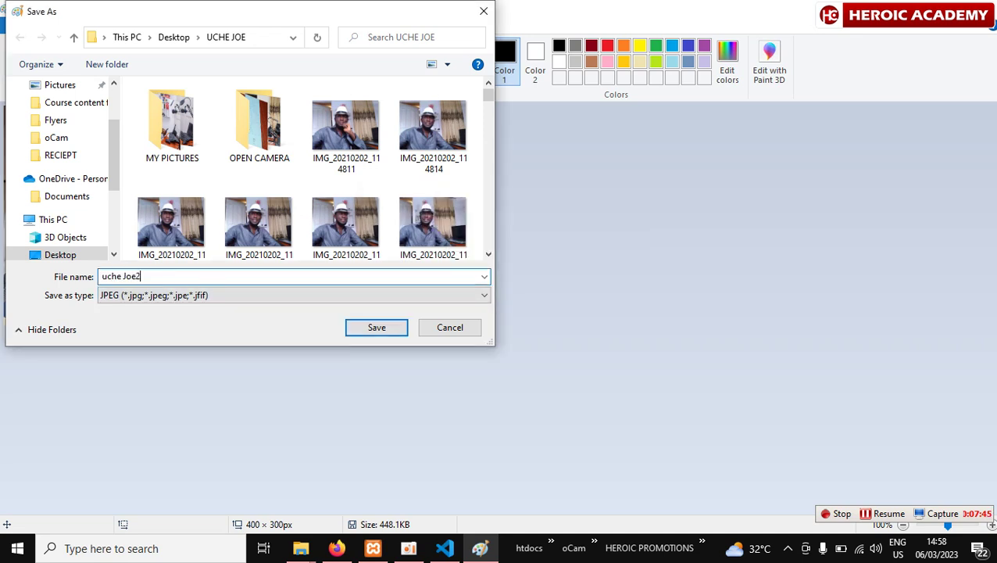
key(Return)
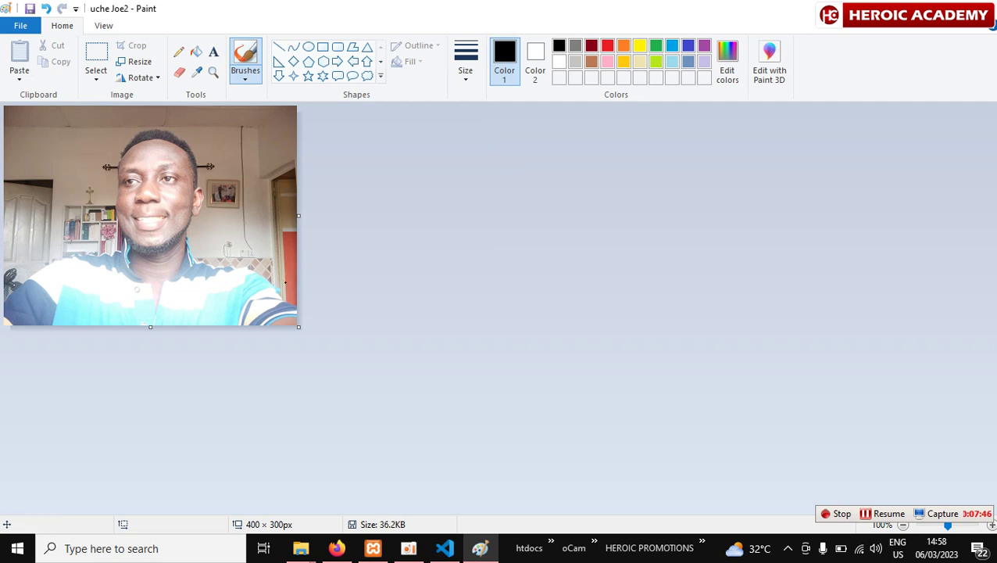
click(336, 548)
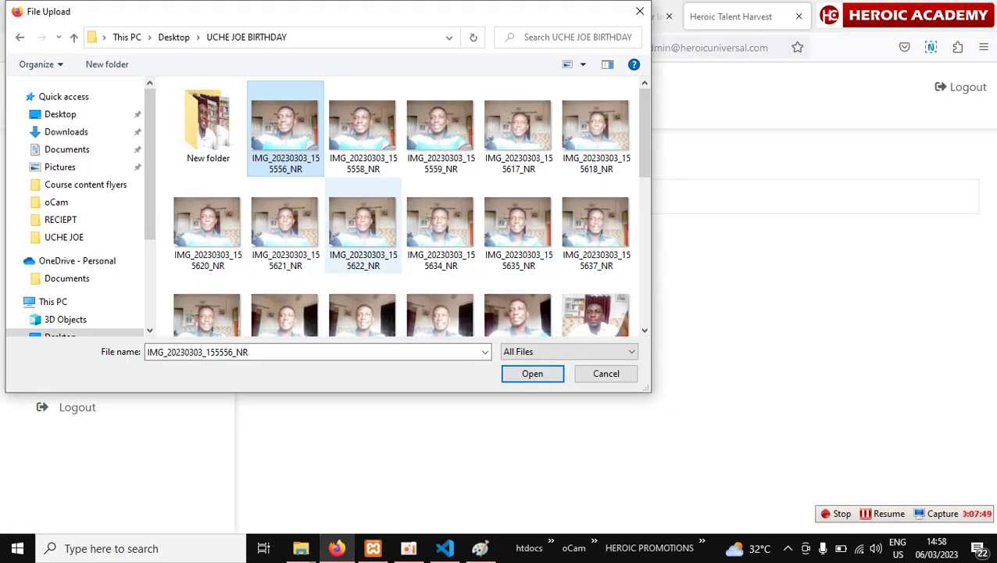
Upload 'uche Joe2.jpg' from the UCHE JOE folder as the new profile picture.
click(174, 37)
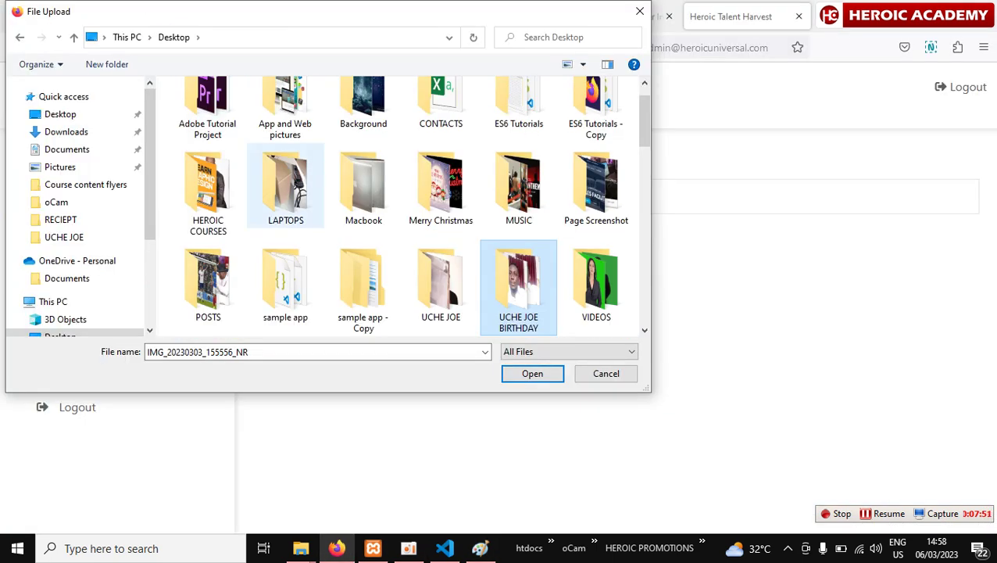
click(363, 188)
click(441, 281)
double_click(441, 281)
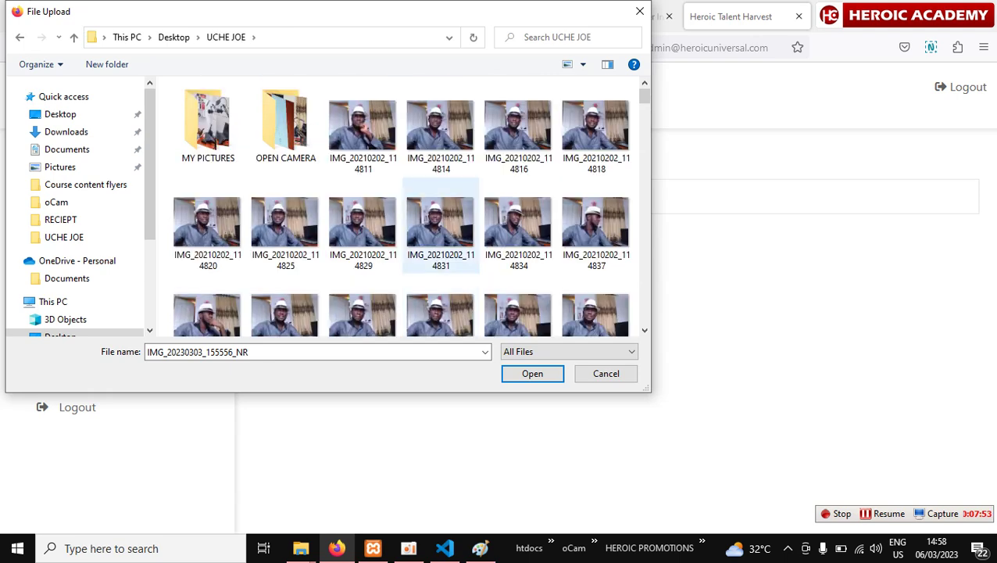
scroll(596, 199, down, 15)
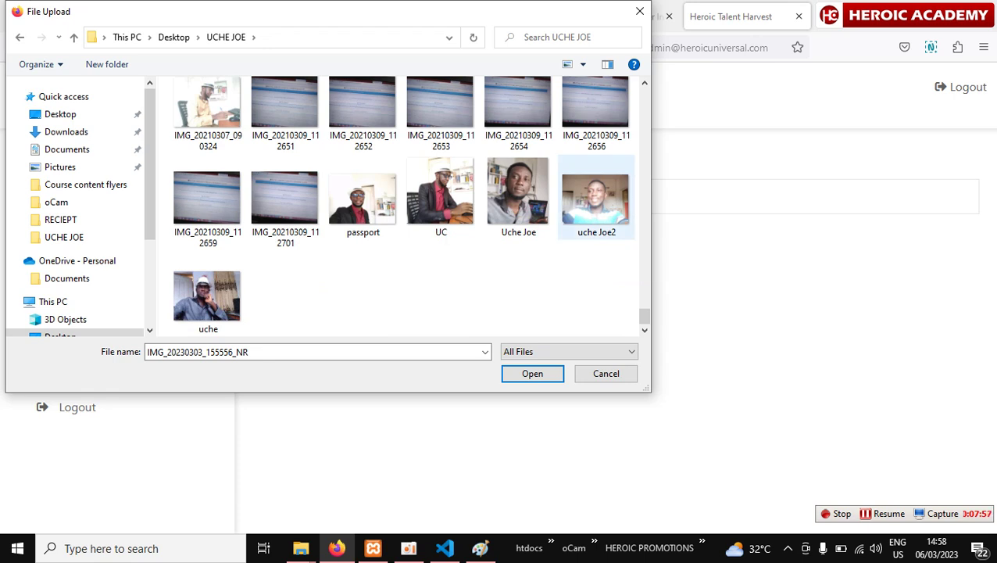
double_click(595, 199)
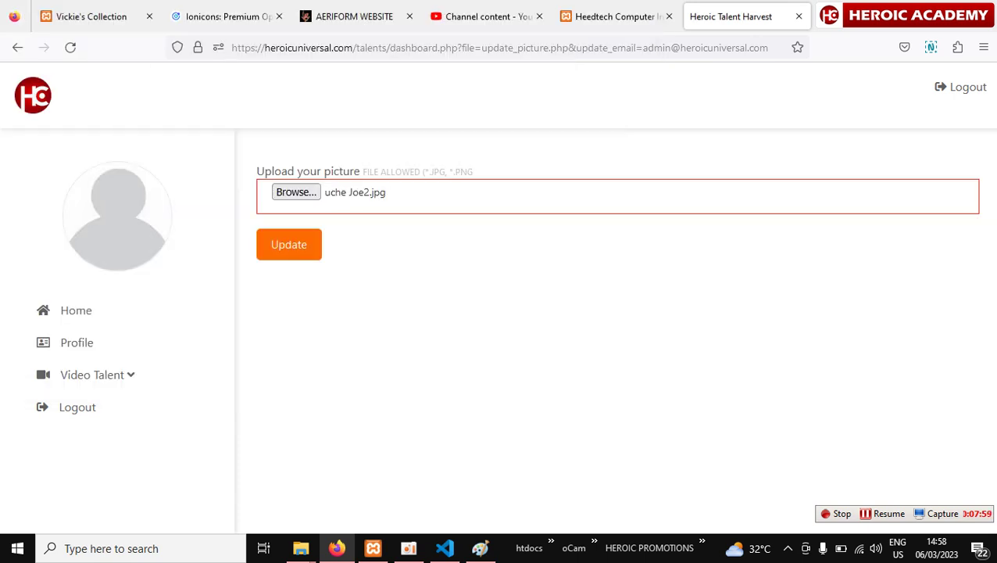
click(289, 245)
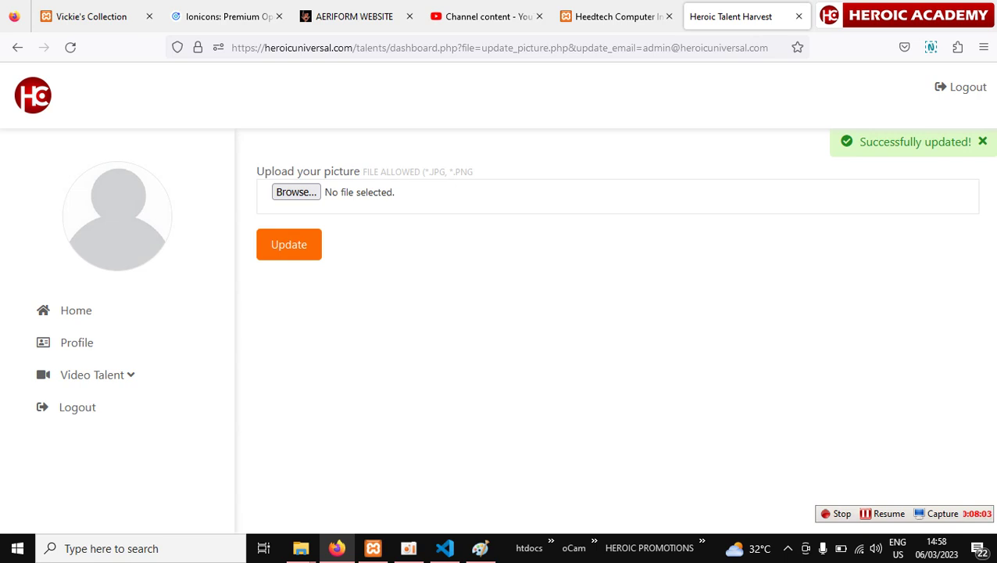
Reload the page with Resend and open the Profile page.
click(70, 47)
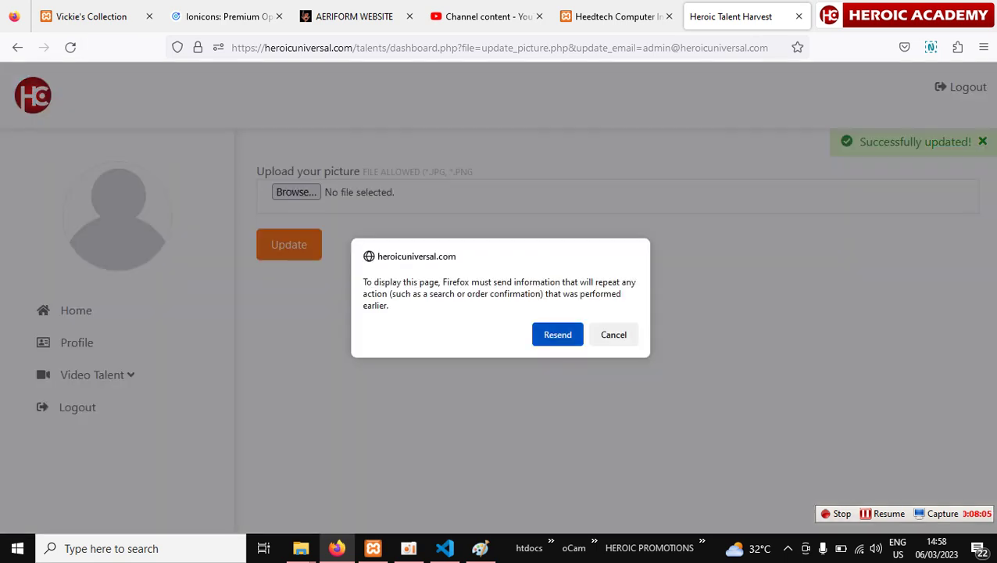
click(557, 335)
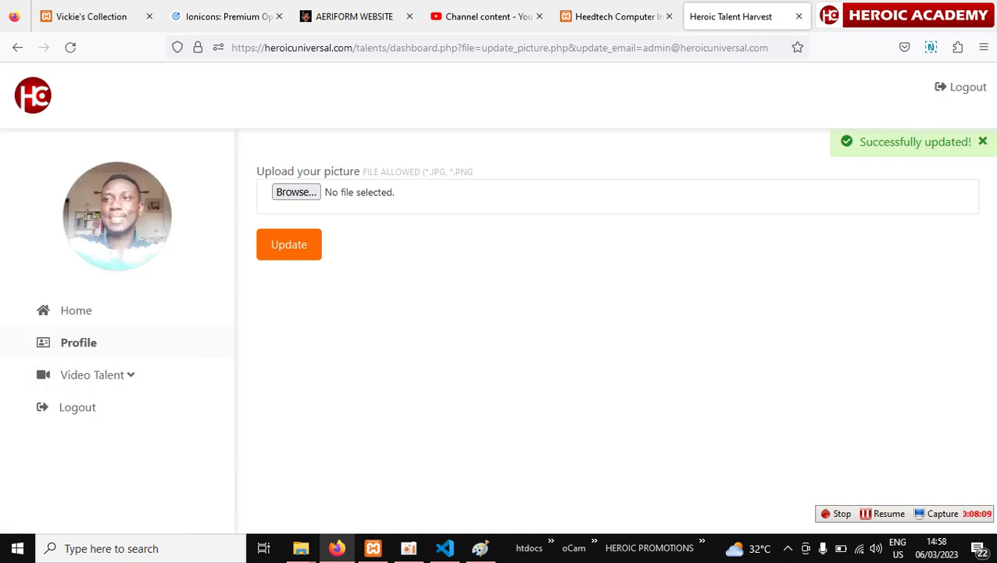
click(78, 342)
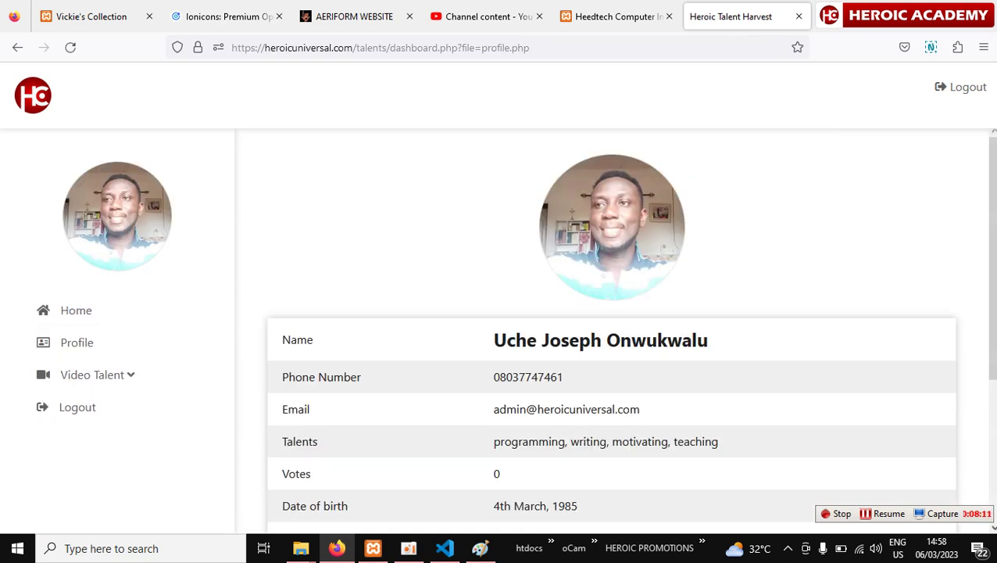
Scroll through the profile, toggle the Video Talent menu, and open a blank new tab.
scroll(611, 321, down, 4)
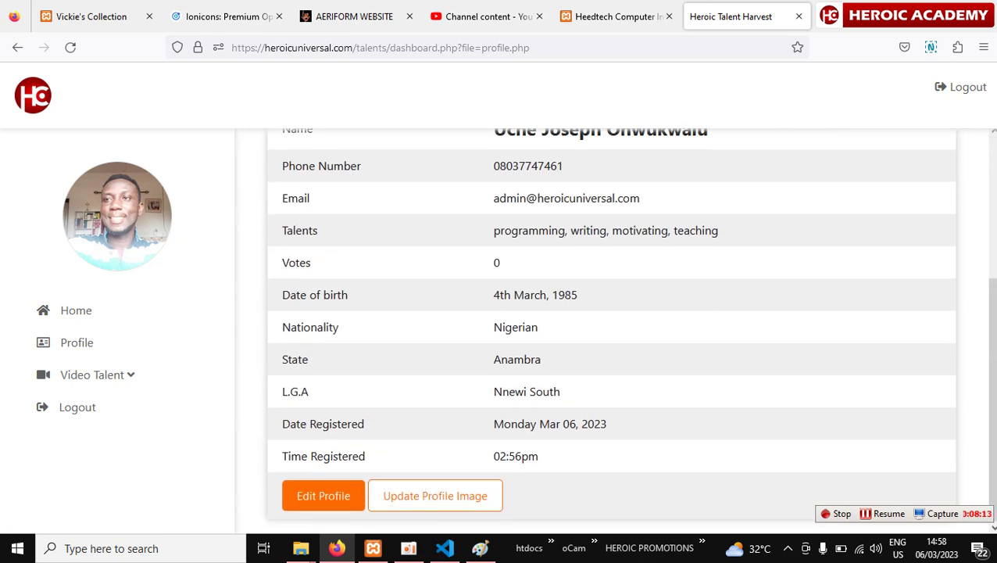
scroll(611, 321, up, 4)
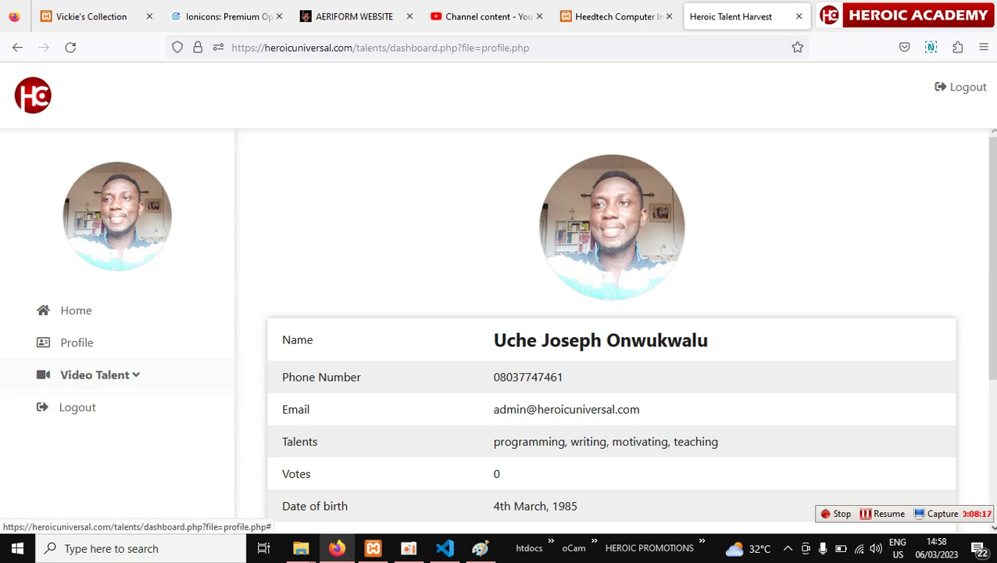
click(94, 375)
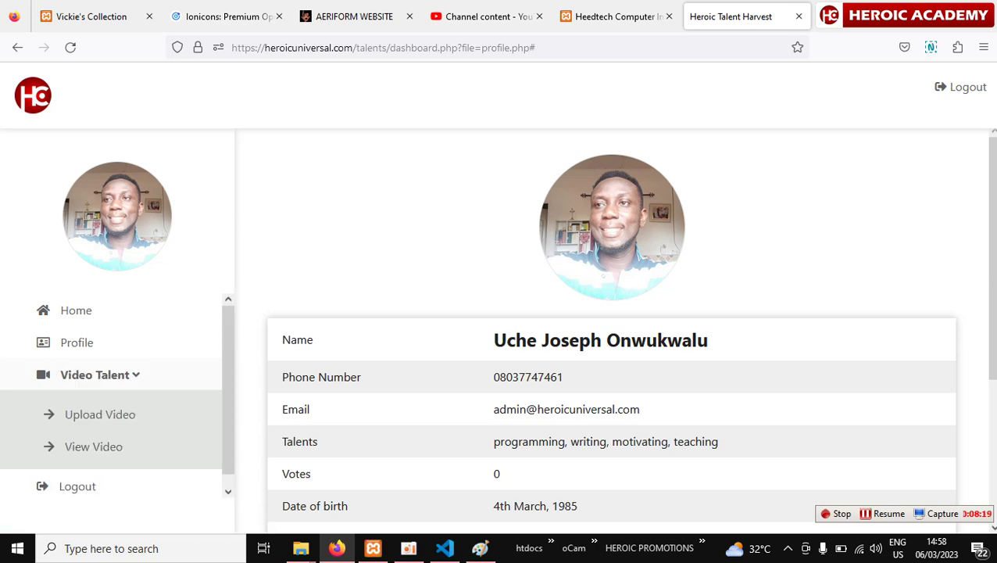
click(95, 363)
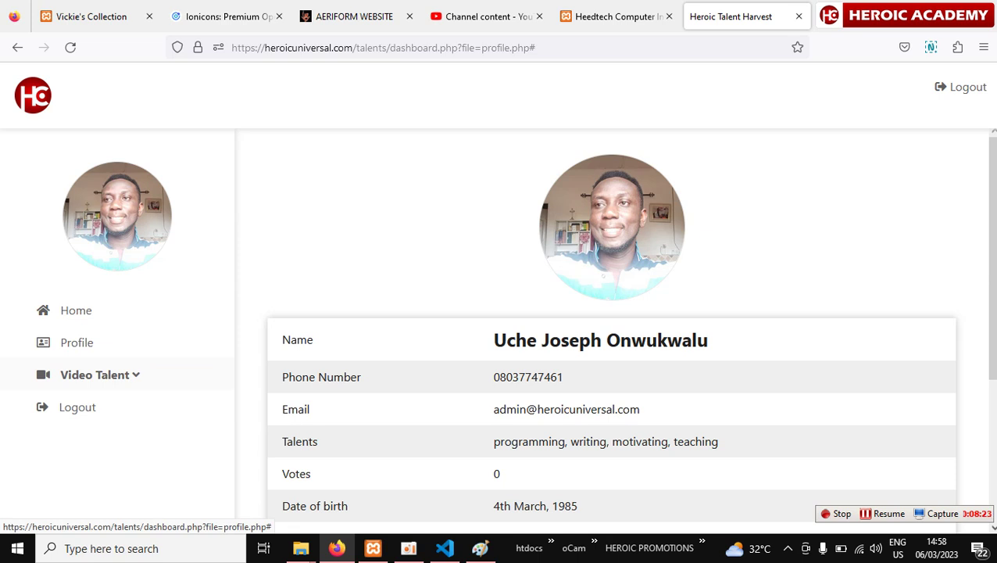
key(ctrl+t)
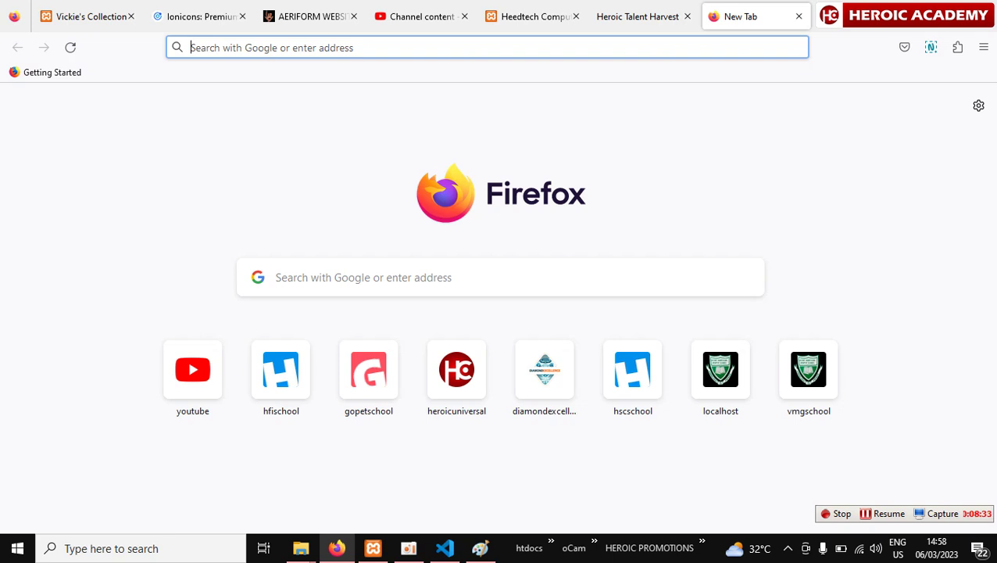
Load youtube.com and reach YouTube Studio's Upload videos dialog via Create.
text(youtube.com/)
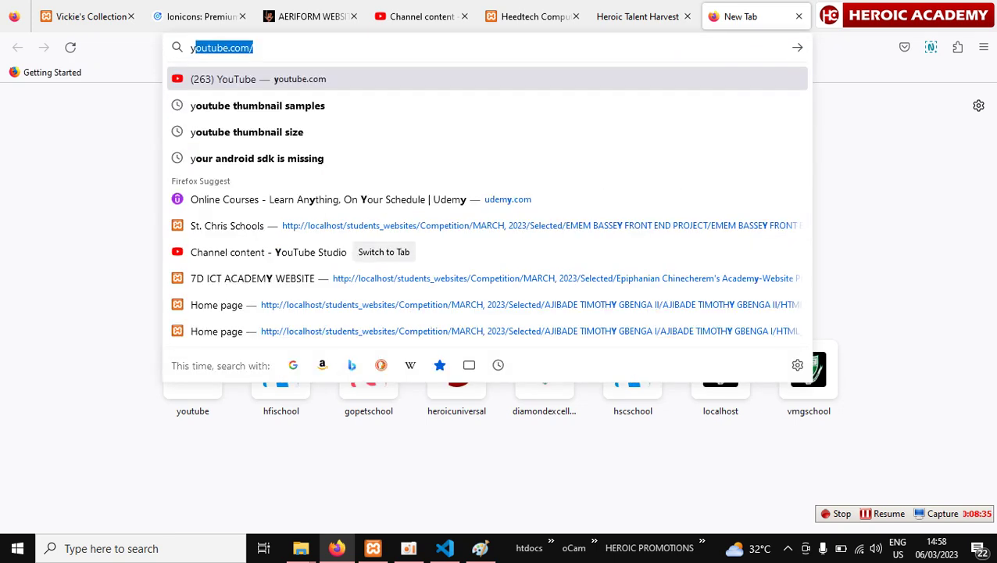
key(Return)
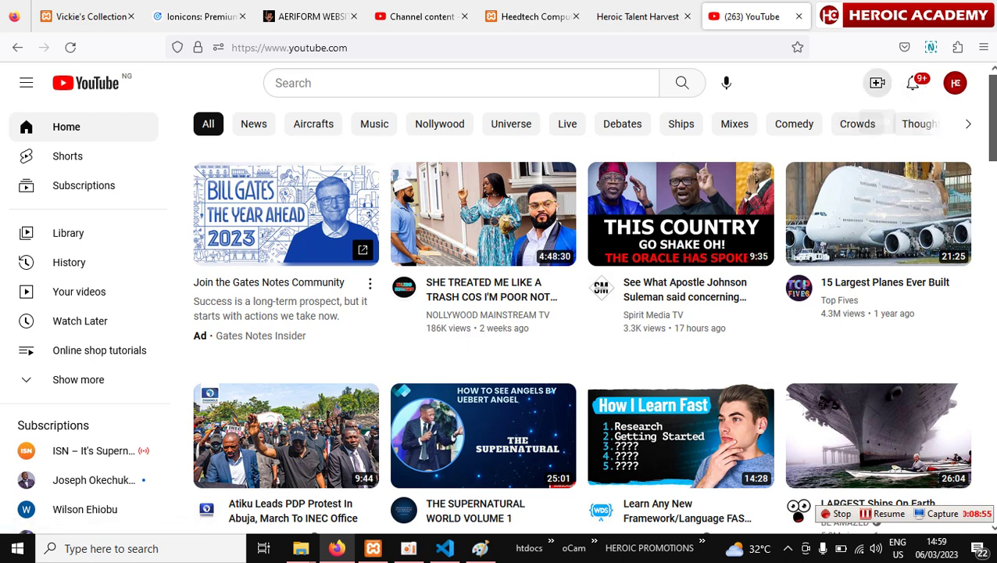
click(876, 82)
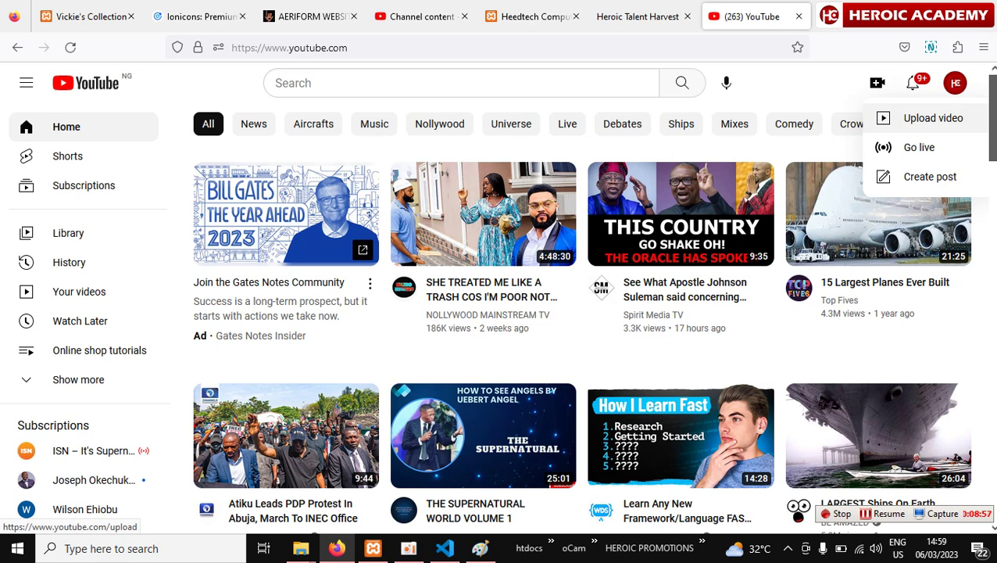
click(932, 117)
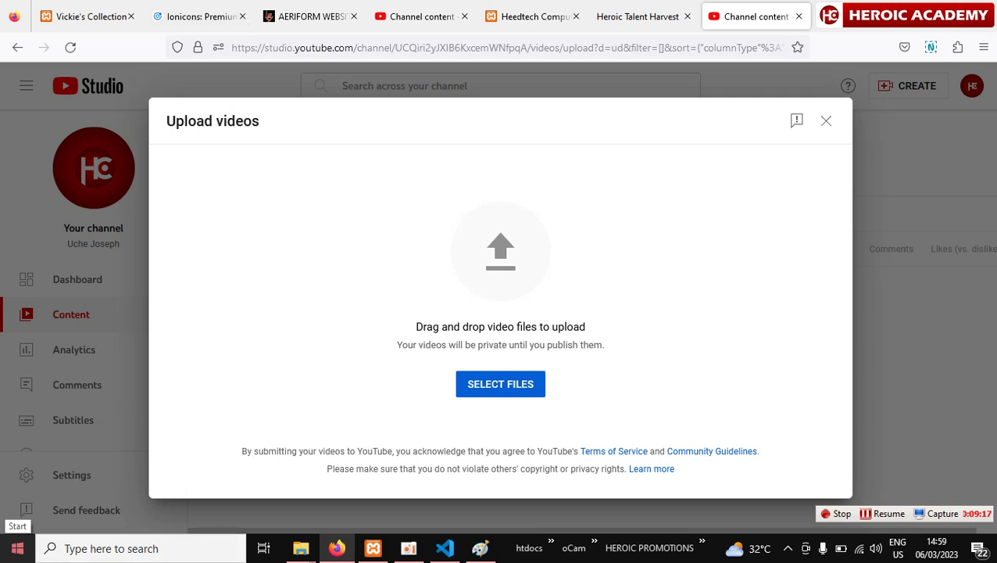
Launch Notepad from the Start menu and maximize it.
click(17, 548)
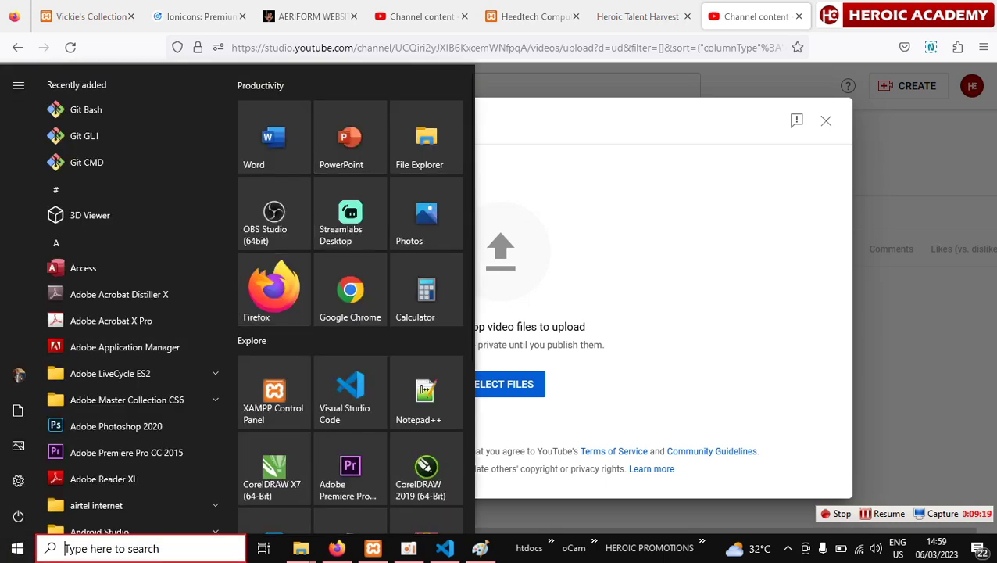
scroll(426, 391, down, 3)
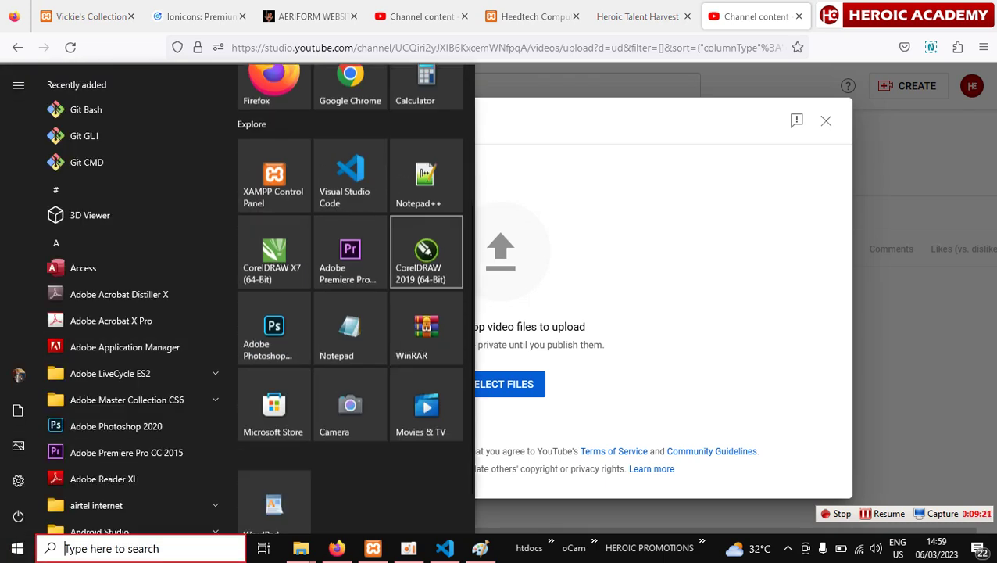
click(351, 280)
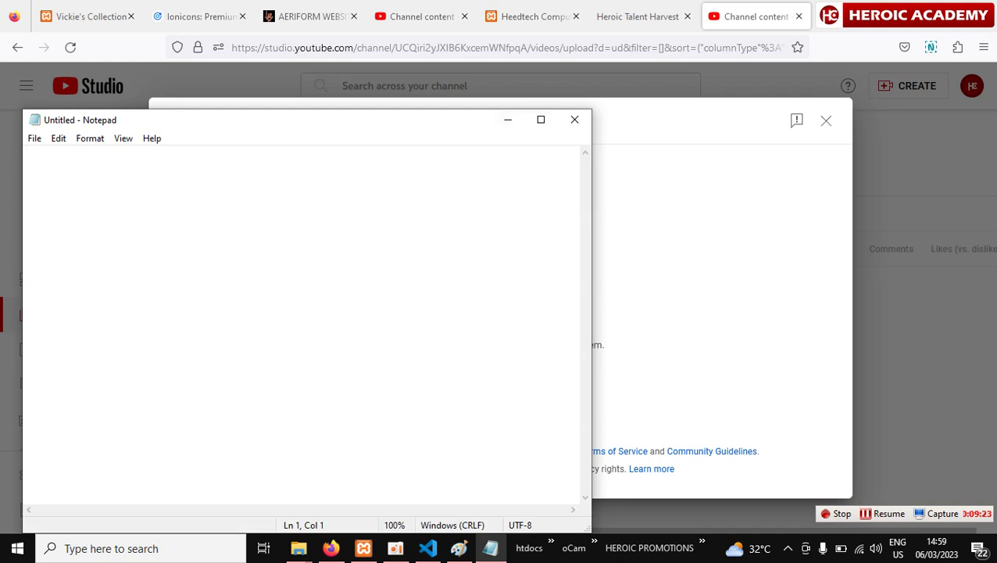
click(540, 119)
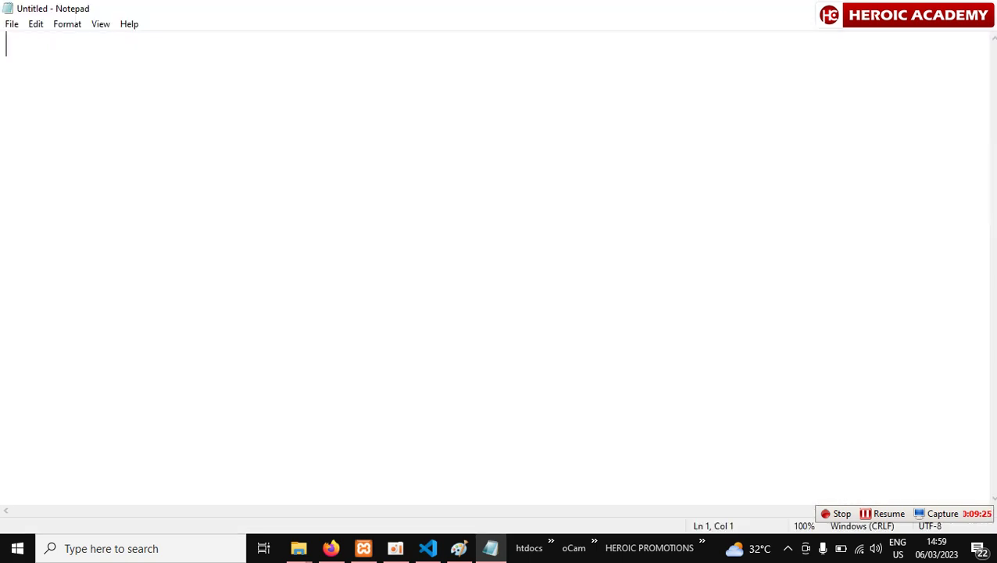
Type an indented 'Name:' line below an empty indented first line.
key(Tab)
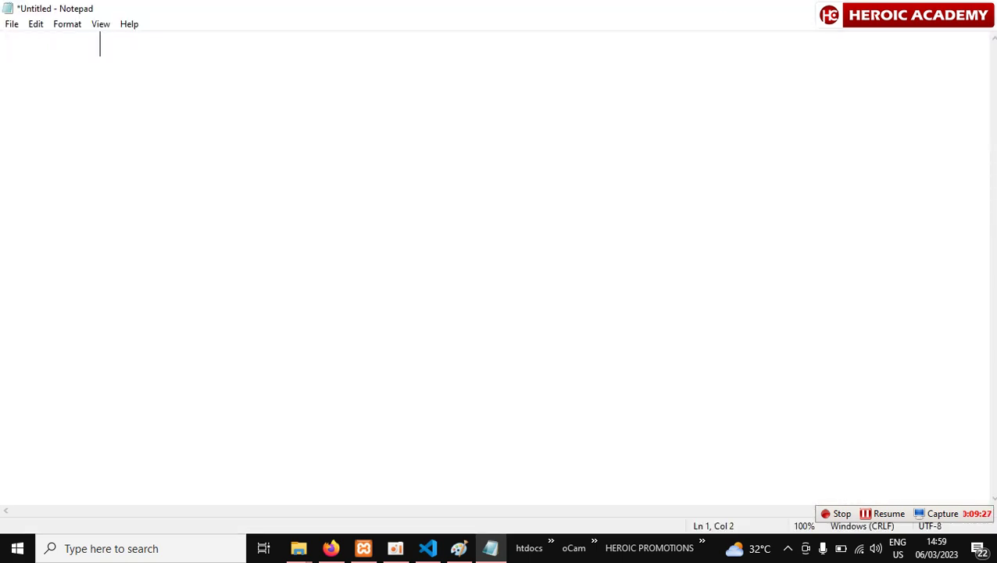
key(Return)
key(Tab)
text(Name:)
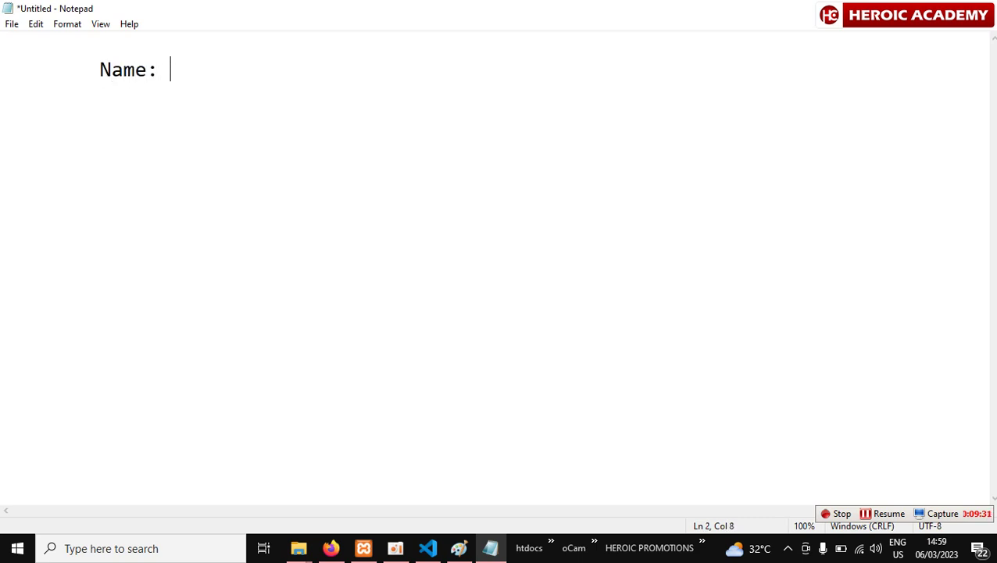
key(Return)
Add an indented 'Web Dev Student of Heroic Academy' line and indent a fourth line.
key(Tab)
text(Stude)
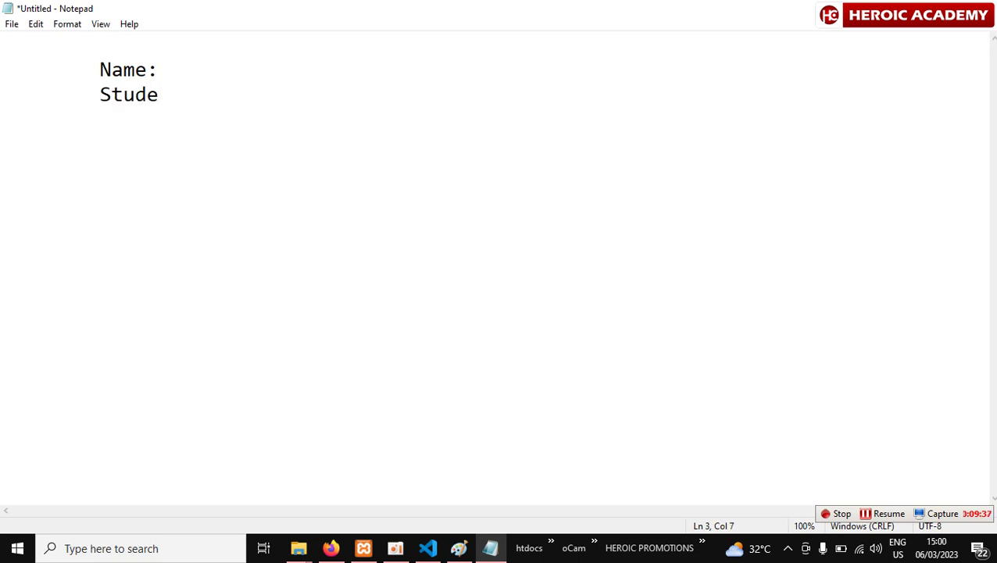
text(ne)
key(BackSpace)
key(BackSpace)
key(BackSpace)
key(BackSpace)
key(BackSpace)
key(BackSpace)
key(BackSpace)
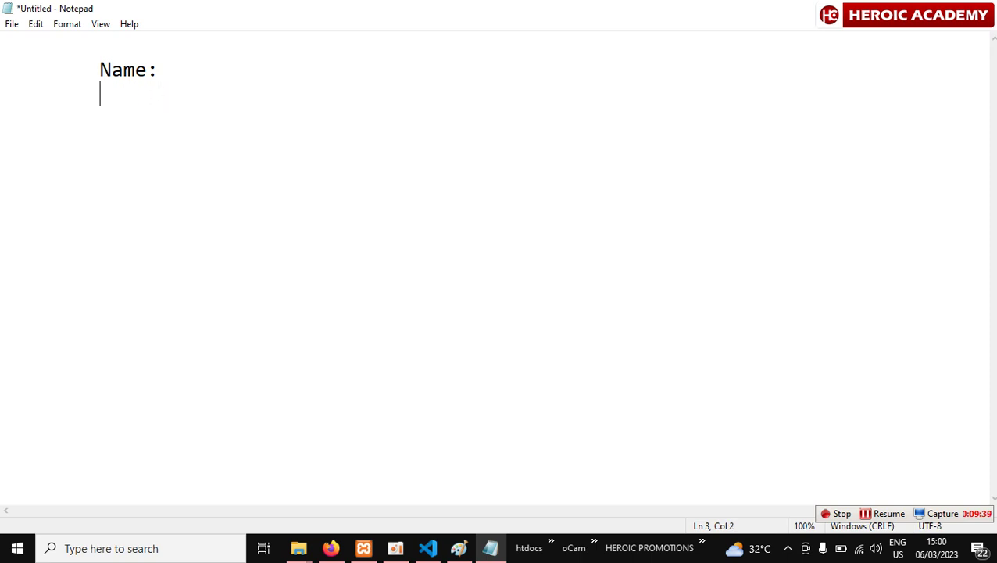
text(Web Devel)
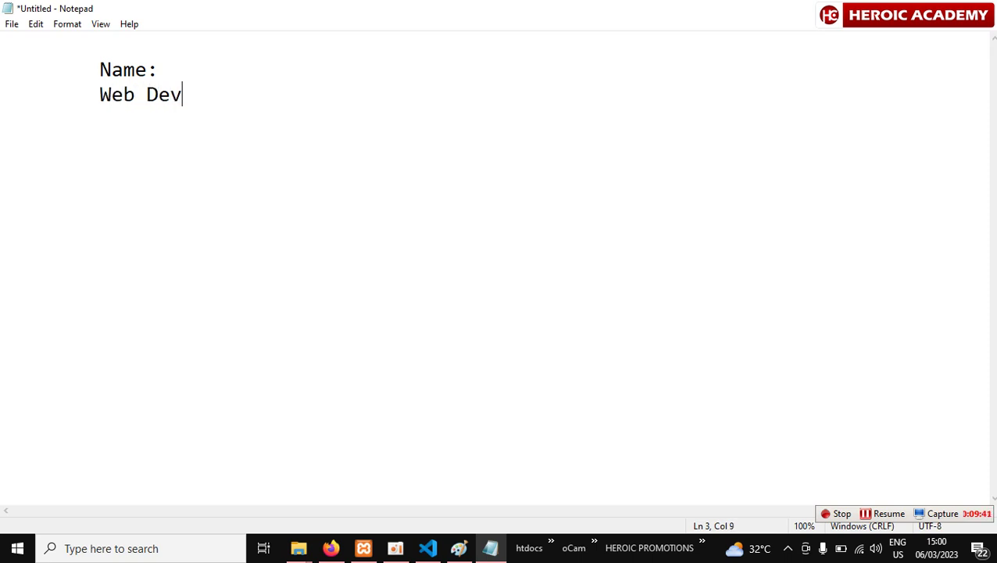
key(BackSpace)
key(BackSpace)
key(BackSpace)
text(v D)
key(BackSpace)
text(Student of Her)
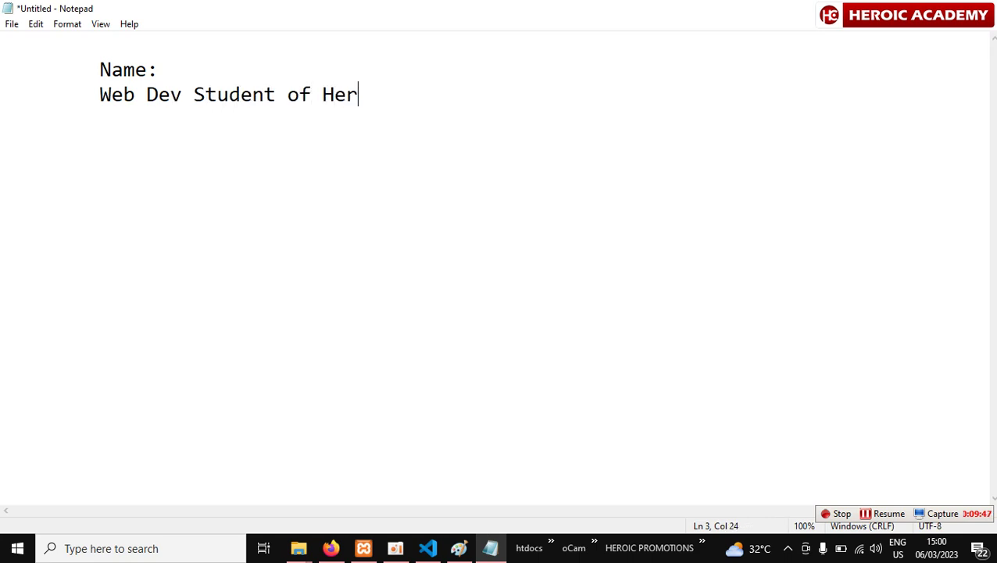
text(oic Academy)
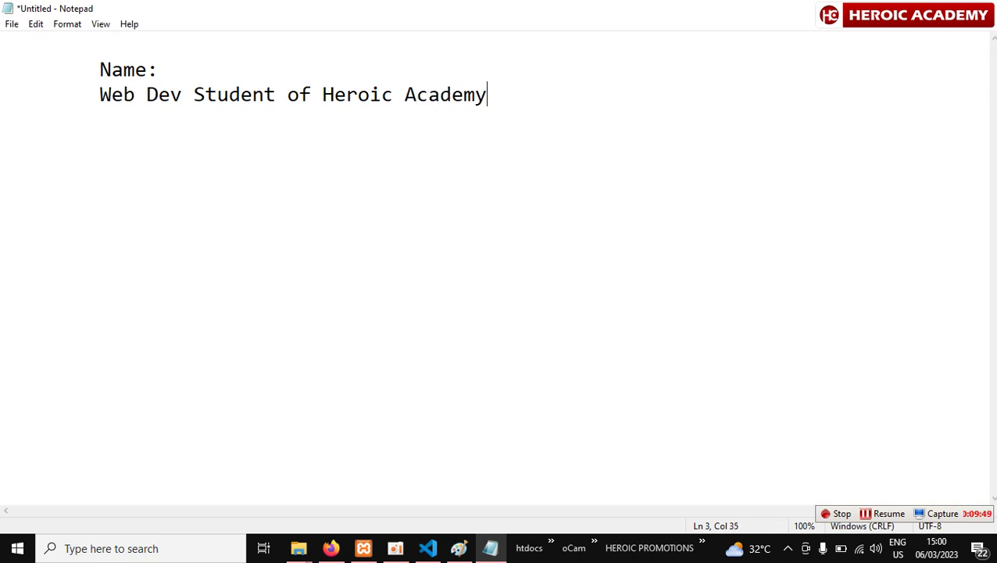
key(Return)
key(Tab)
Replace the stray 'e' with 'Ecommerce website' and start an indented line below.
text(e)
right_click(501, 275)
key(Escape)
key(shift+Left)
text(Ecomm)
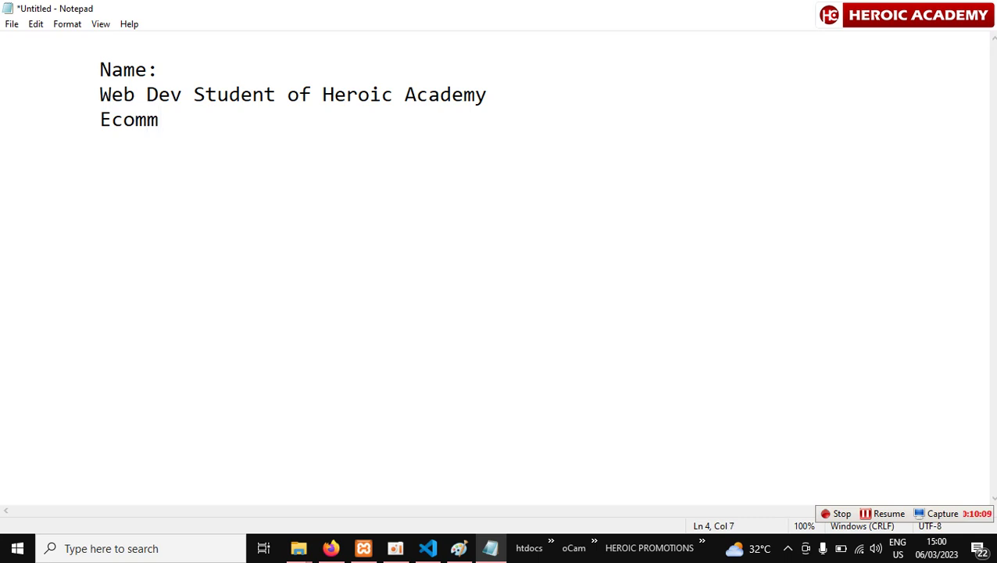
text(erce pr)
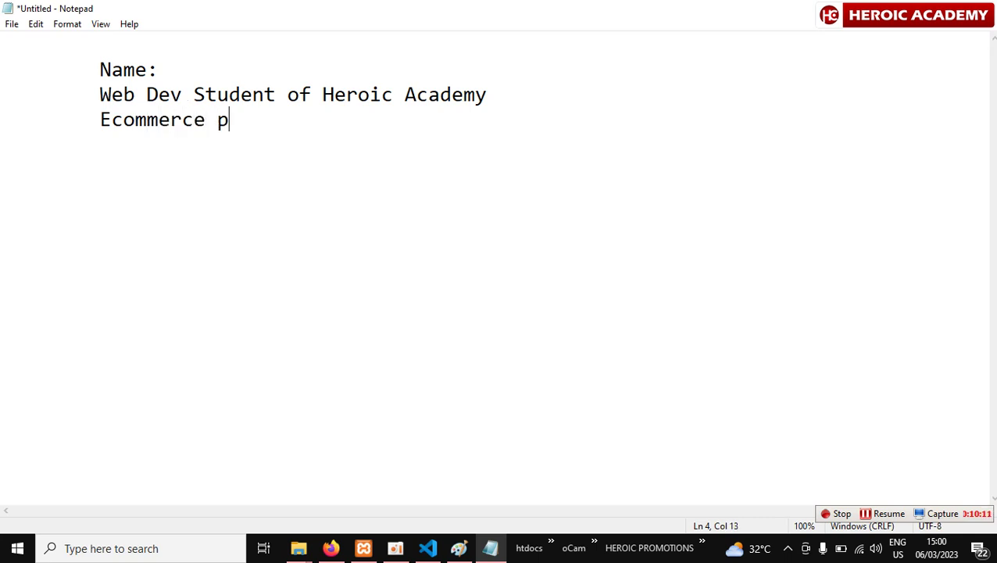
key(BackSpace)
key(BackSpace)
text(website)
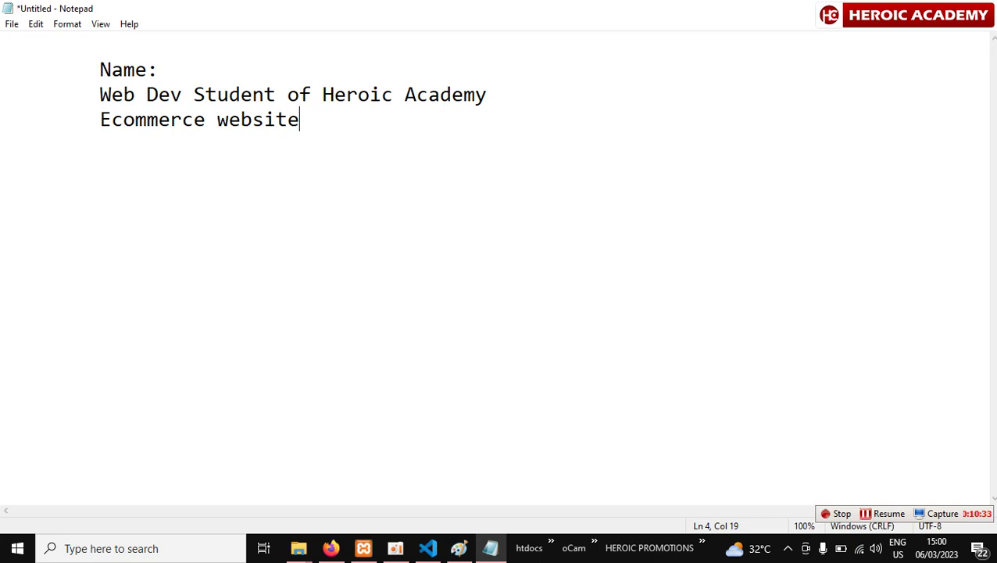
key(Return)
key(Tab)
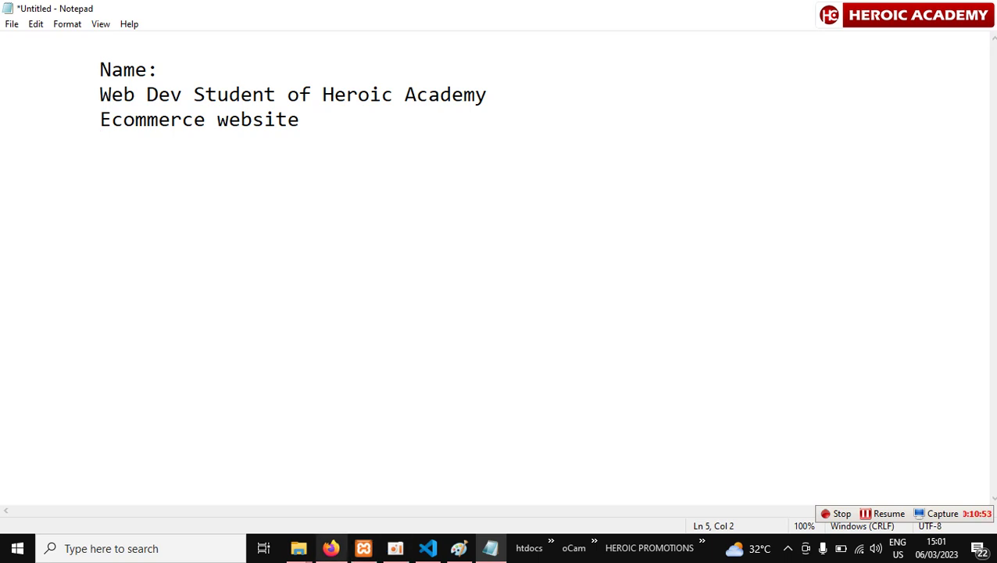
Minimize the Notepad window so the desktop shows.
mouse_move(331, 548)
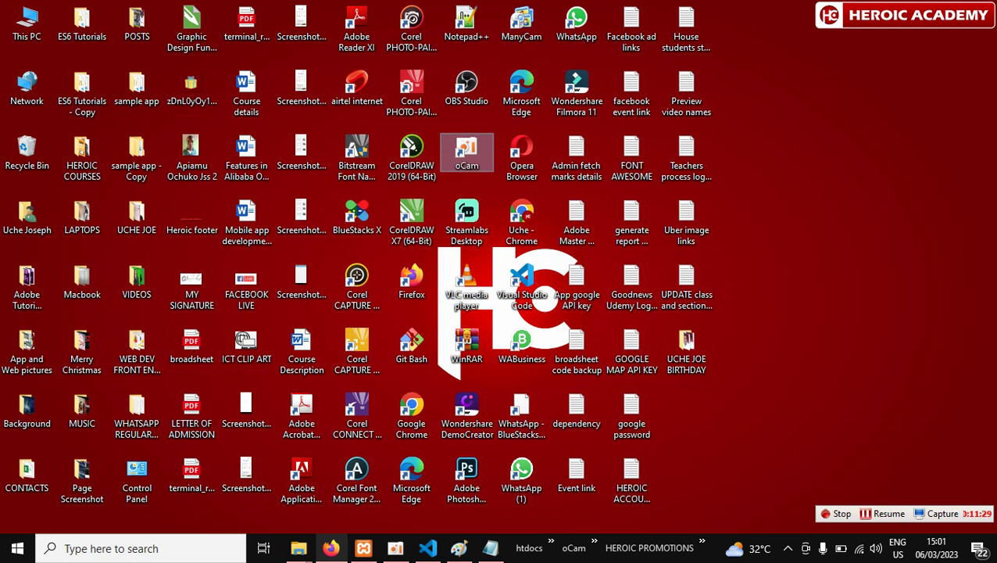
Search for 'download ocam' in a new Firefox tab.
click(331, 548)
key(ctrl+t)
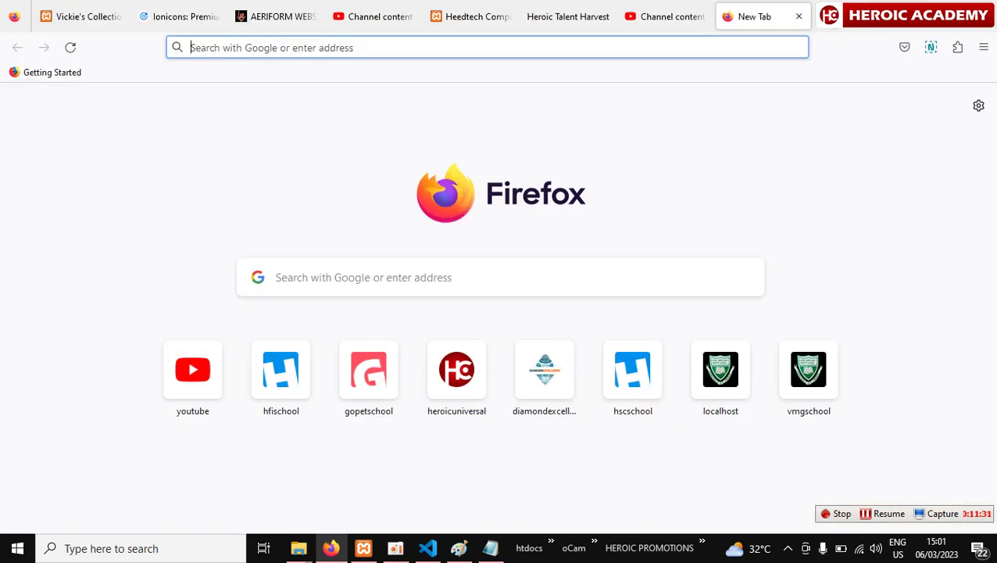
text(down)
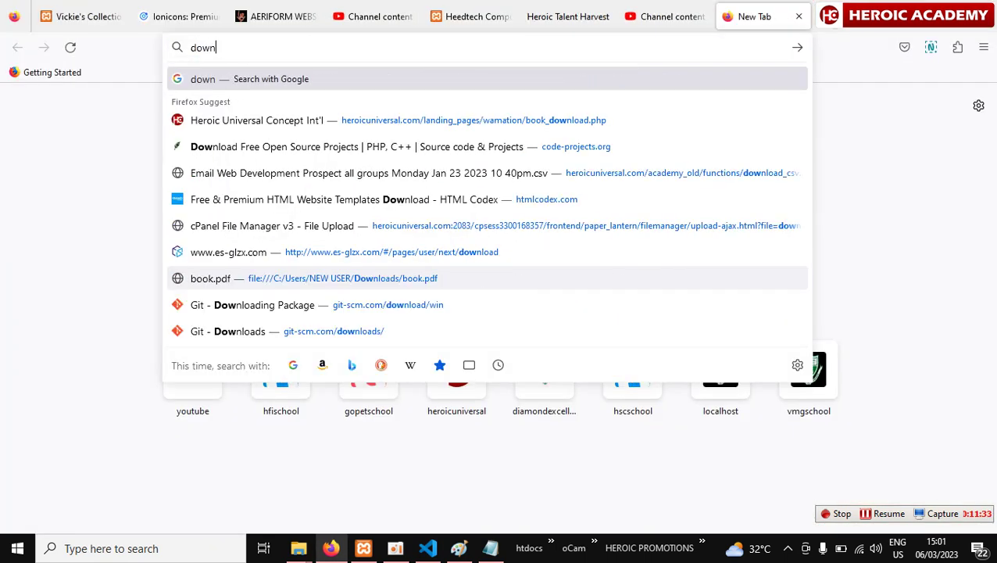
text(load ocam)
key(Return)
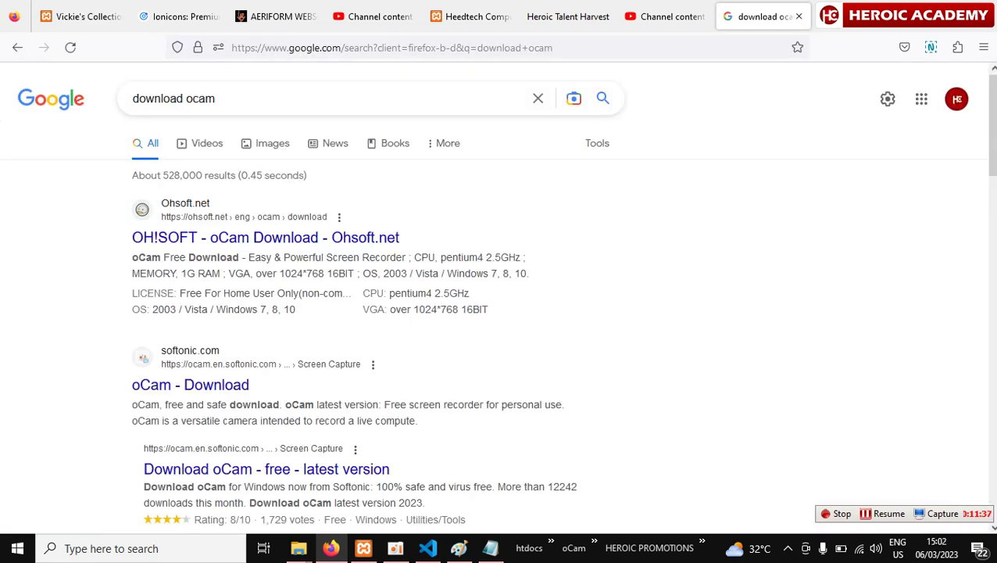
Open the OH!SOFT oCam Free Download page and scroll to its download button.
scroll(266, 237, down, 2)
scroll(266, 237, up, 2)
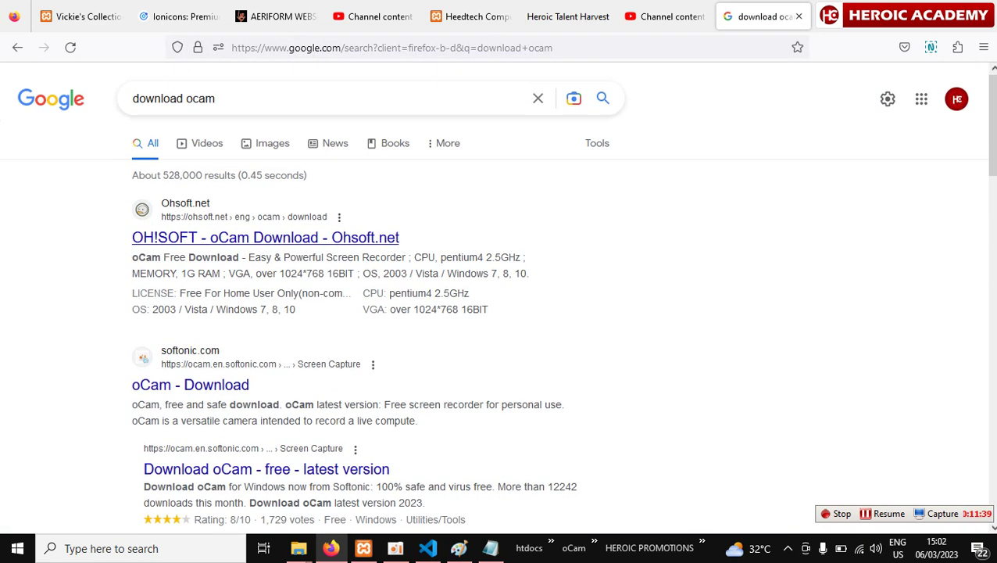
click(266, 237)
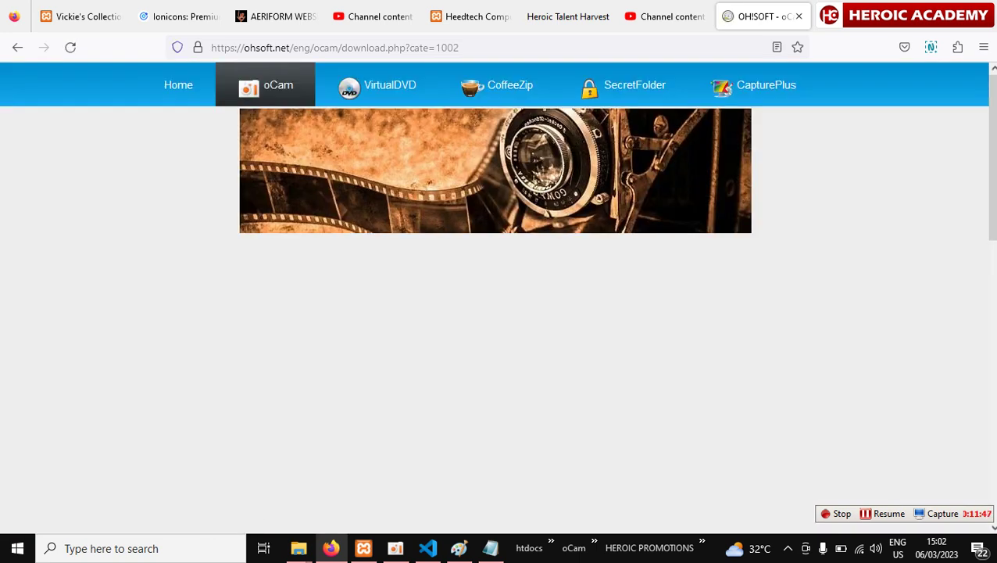
scroll(501, 313, down, 5)
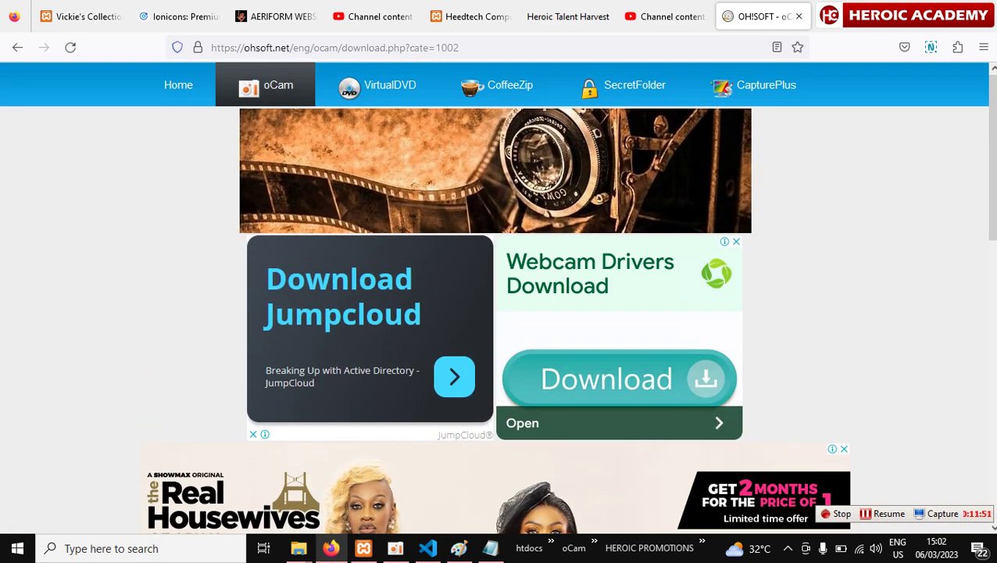
scroll(500, 313, down, 3)
scroll(493, 375, down, 2)
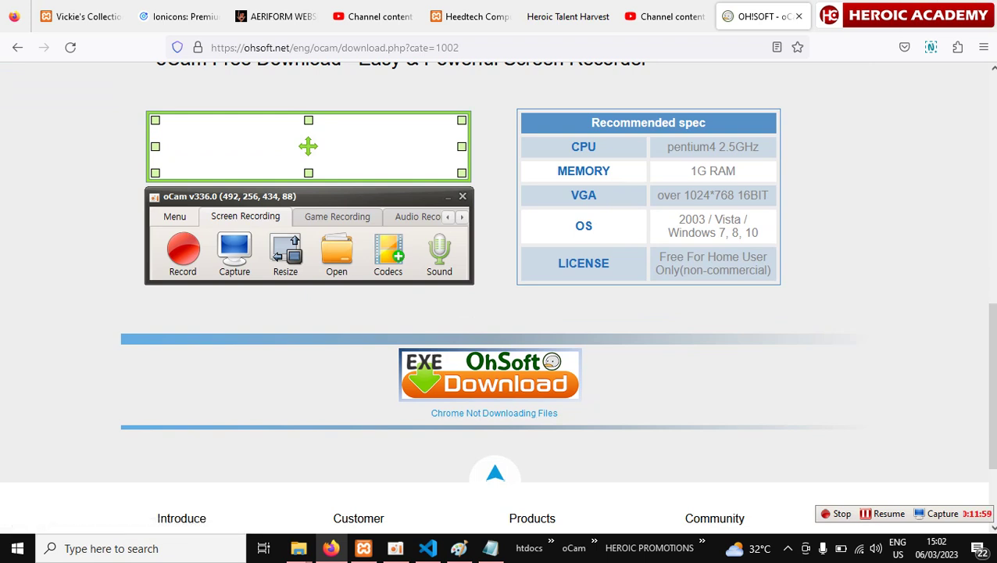
Show the desktop, return to the oCam page, then switch to Notepad.
key(super+d)
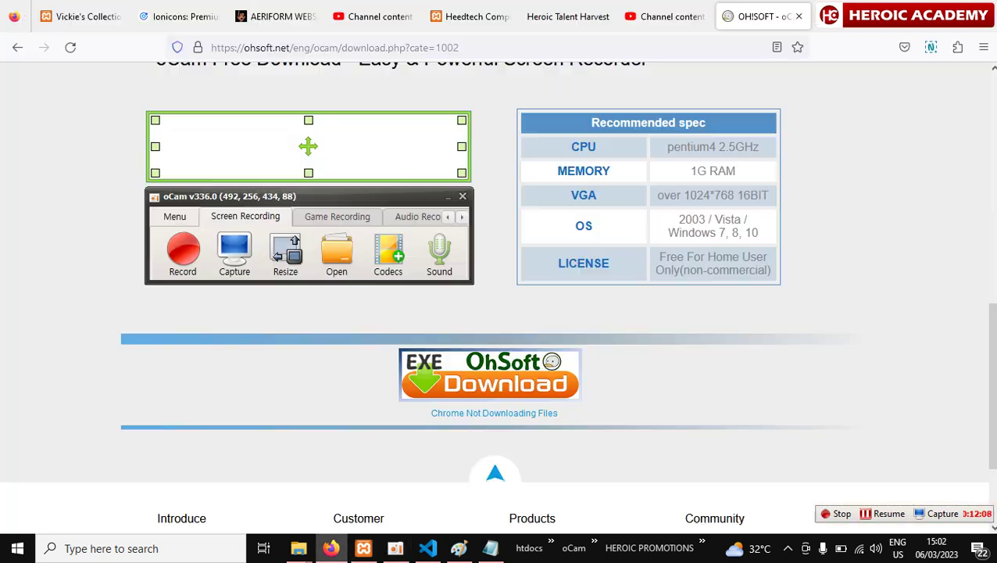
click(331, 548)
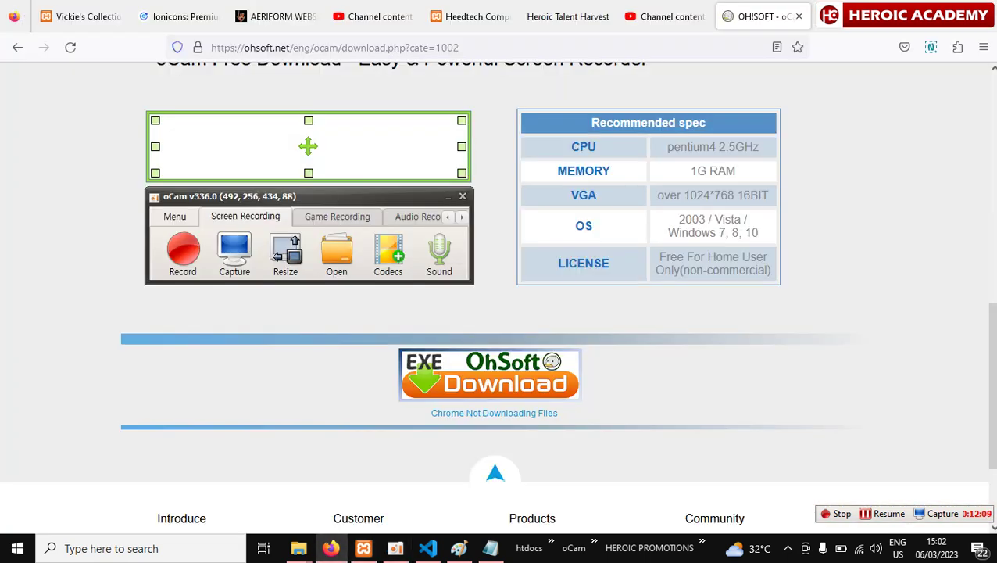
scroll(499, 296, up, 2)
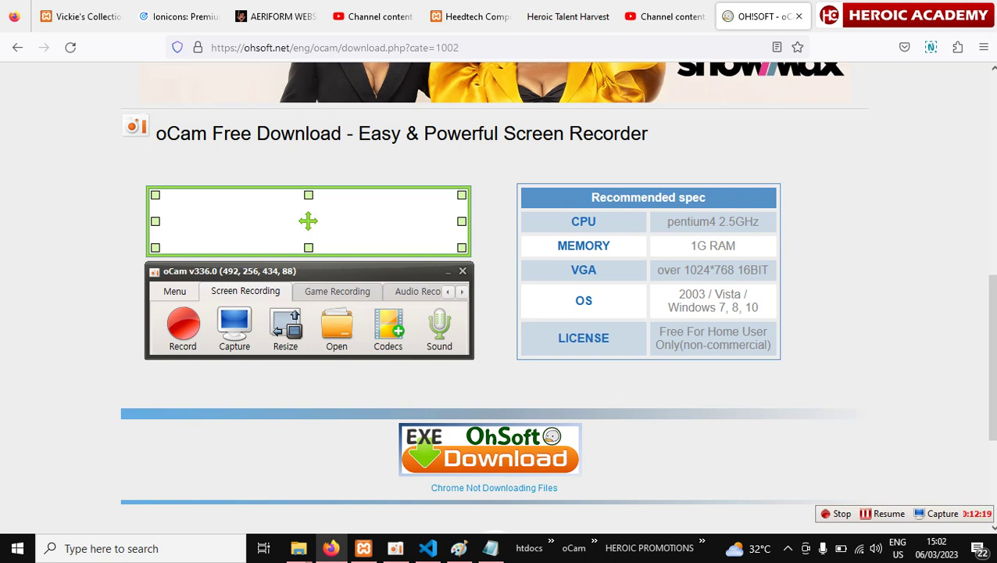
click(491, 548)
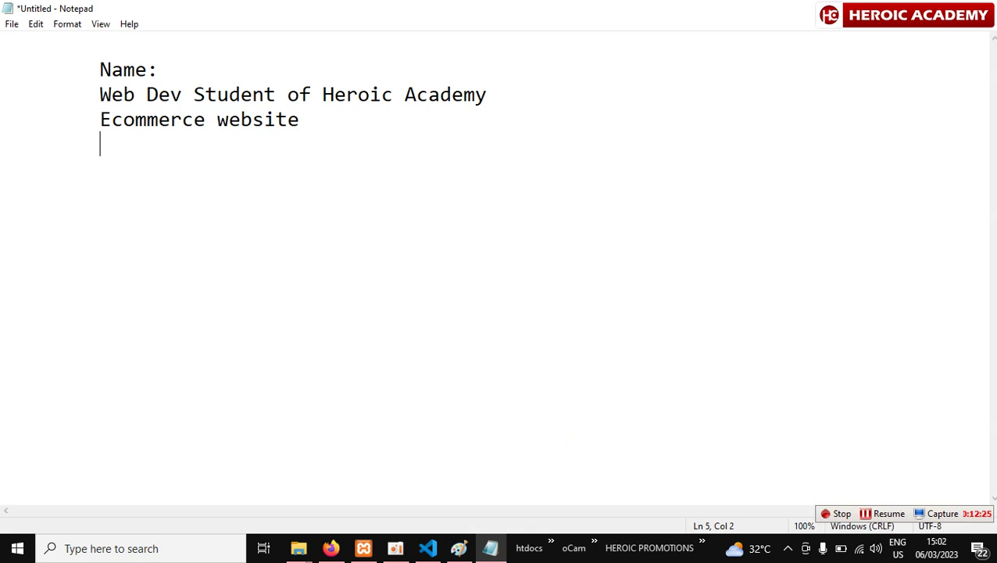
click(299, 118)
drag(100, 94, 487, 94)
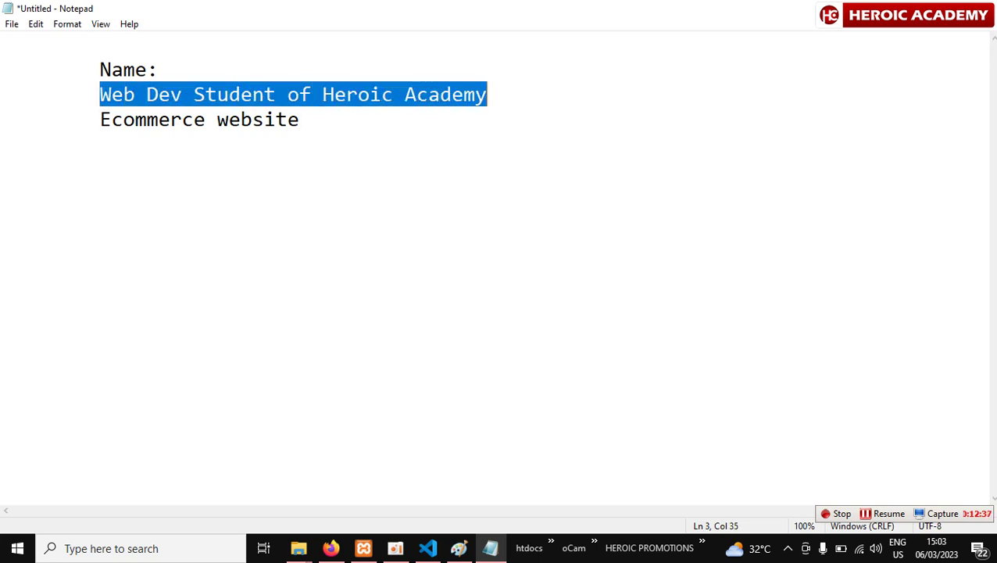
click(123, 94)
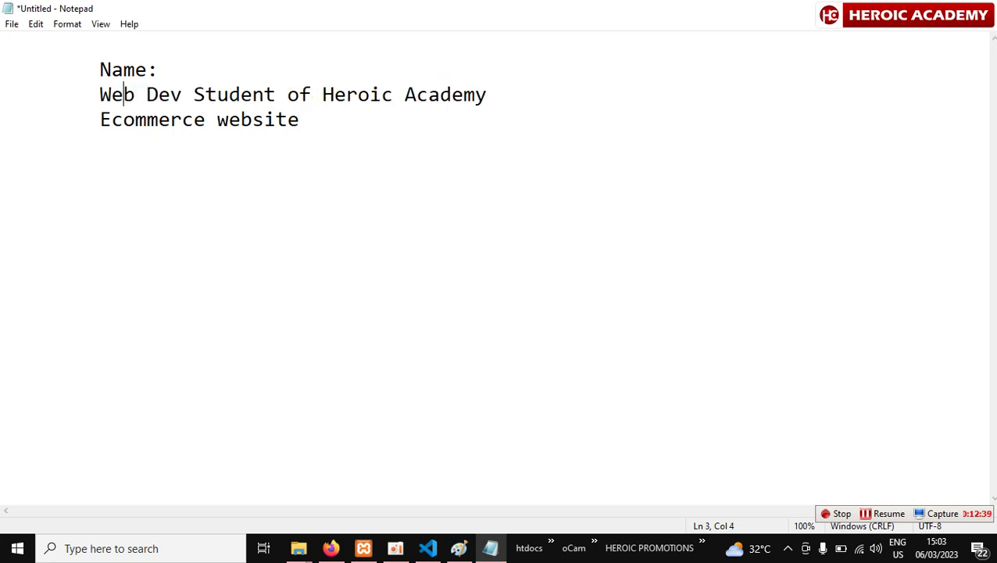
drag(100, 119, 159, 119)
drag(100, 94, 451, 94)
drag(100, 118, 299, 119)
click(100, 143)
drag(100, 143, 5, 143)
drag(100, 119, 299, 119)
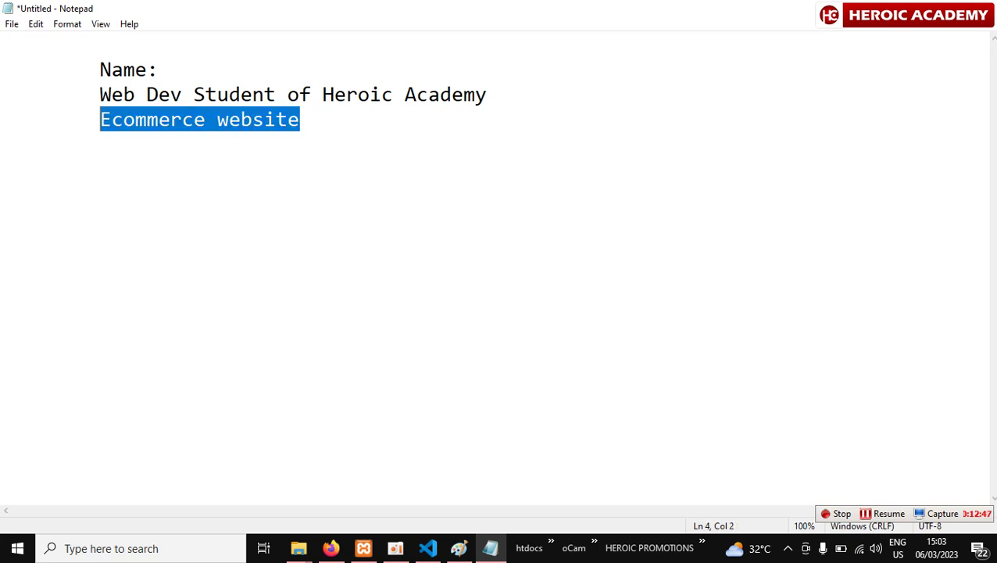
click(100, 144)
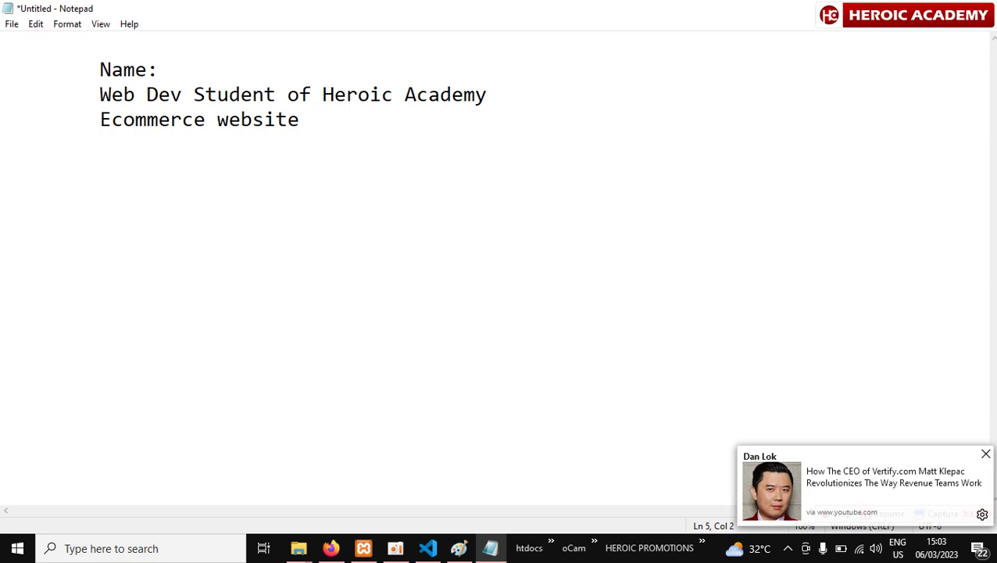
Type 'Encourage web prospect to join heroic' on line 5, then switch back to Firefox.
text(Encourag)
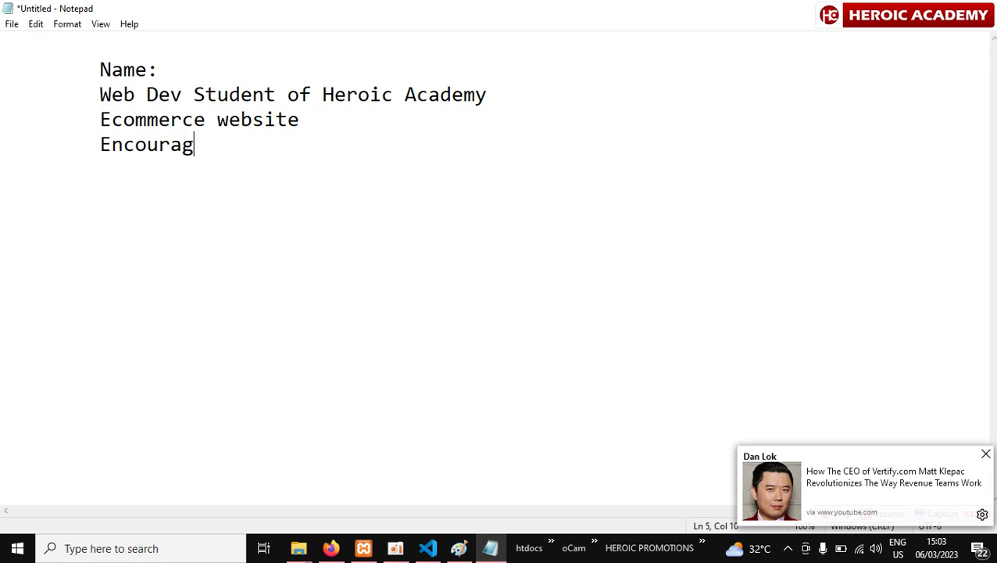
text(e web)
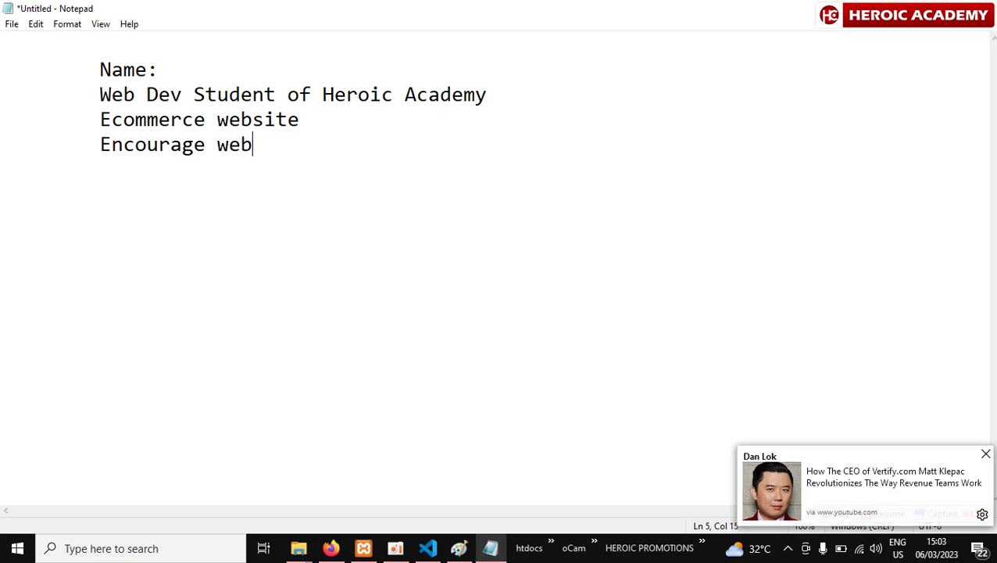
text( prospect to )
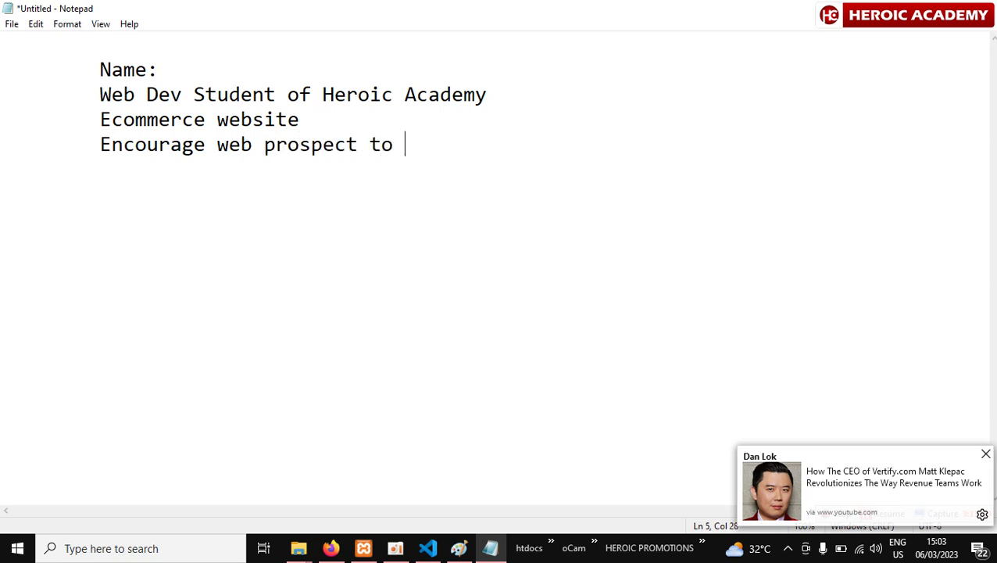
text(join)
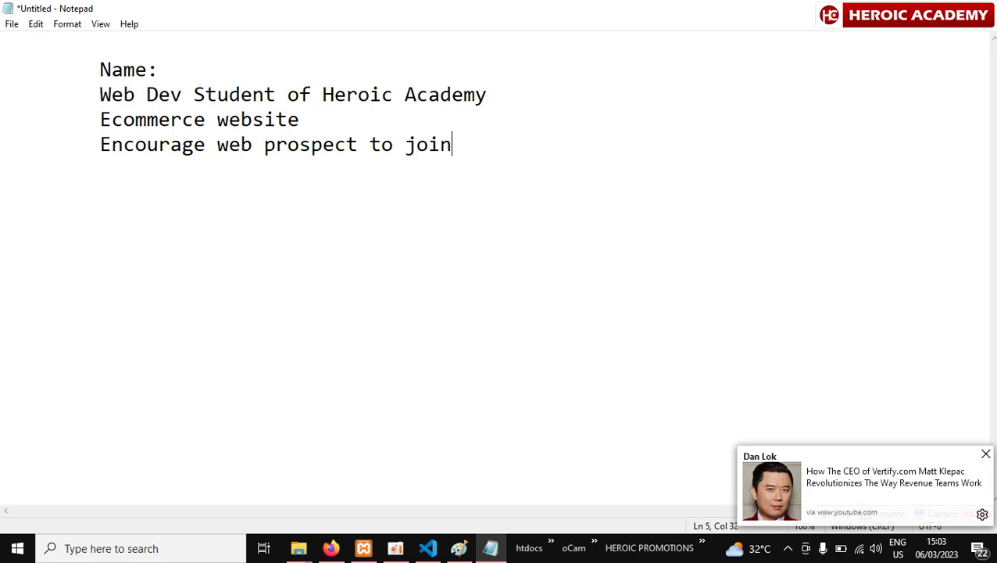
text( heroic)
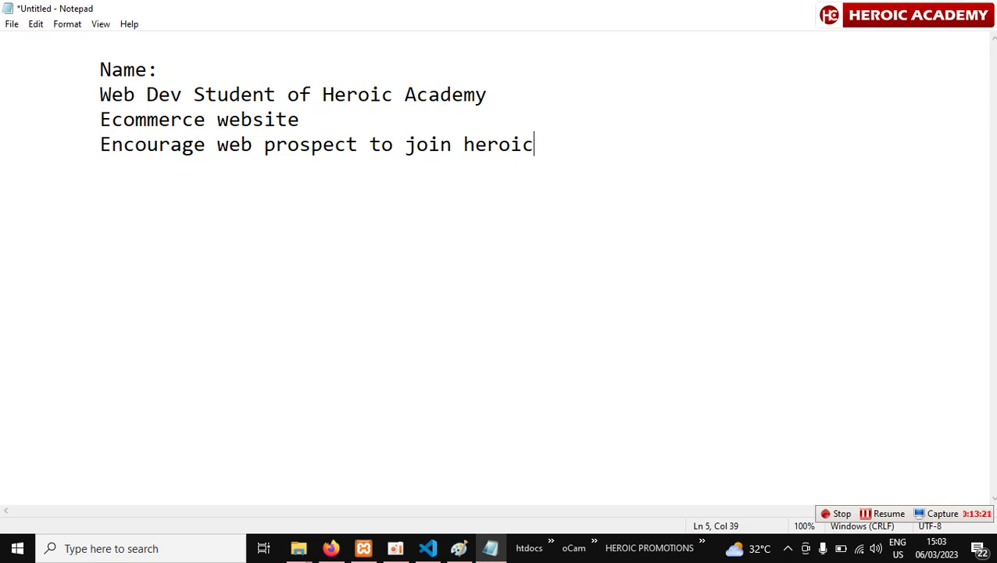
key(alt+Tab)
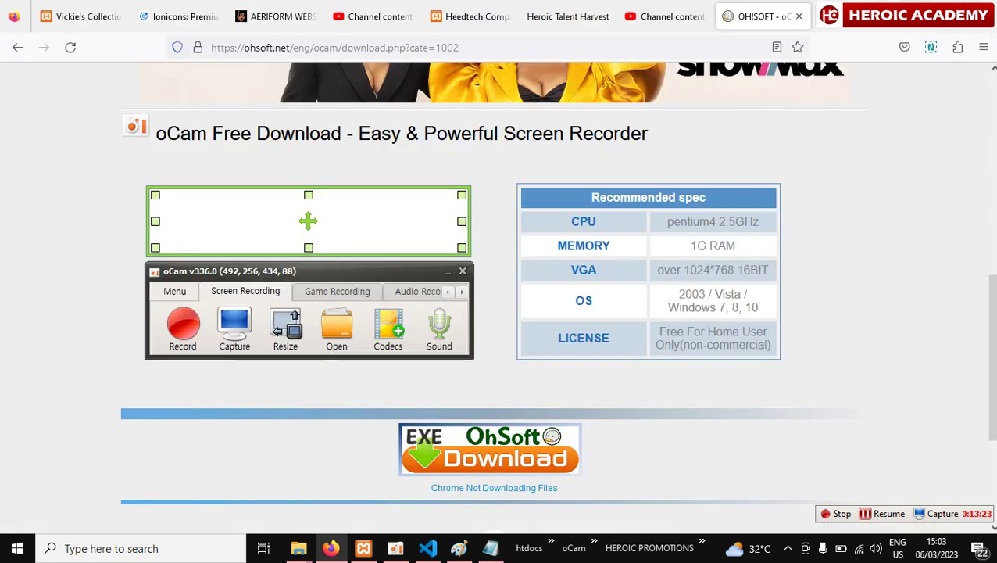
Place the YouTube Studio upload dialog and the oCam recordings folder side by side.
click(663, 16)
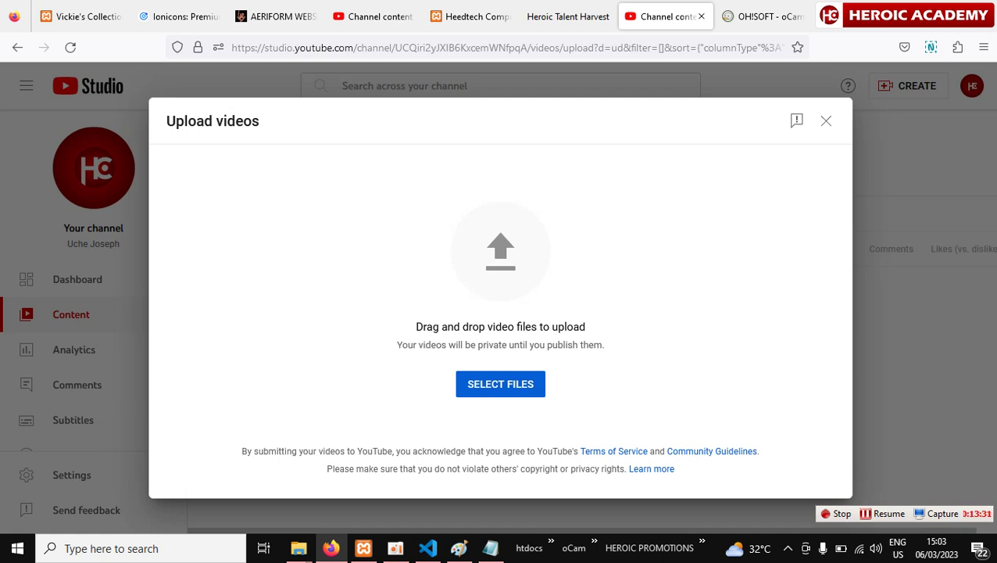
key(super+Down)
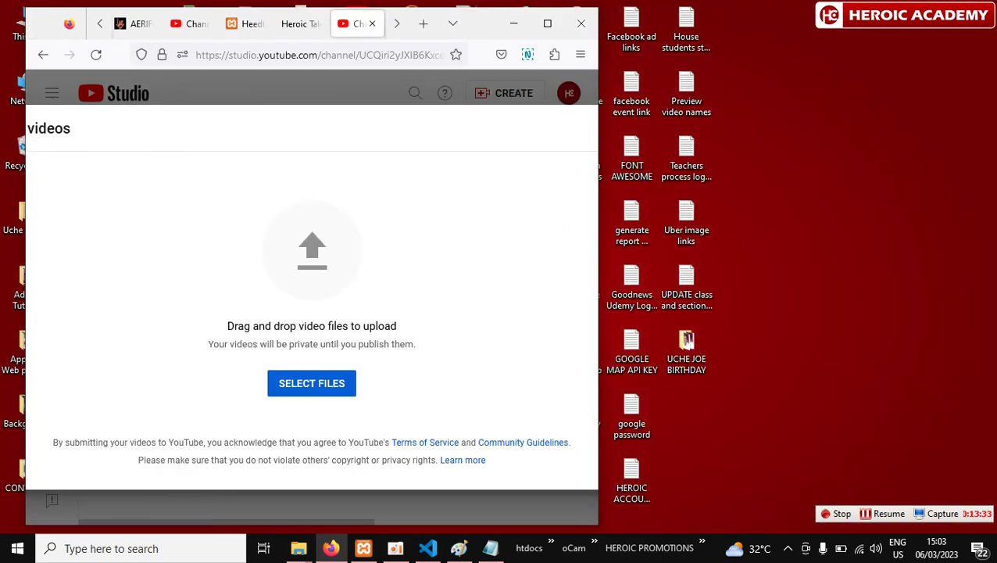
mouse_move(298, 548)
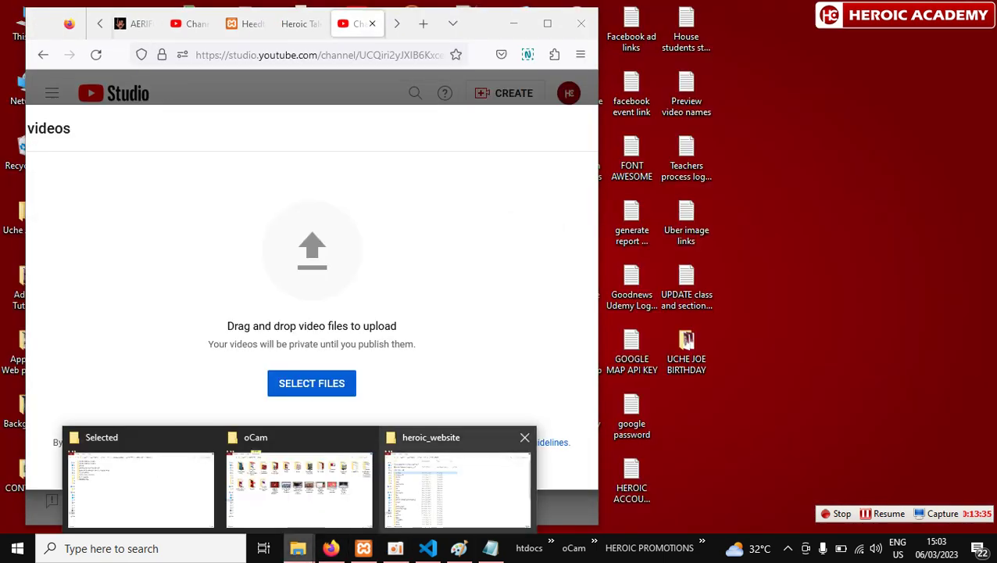
click(289, 478)
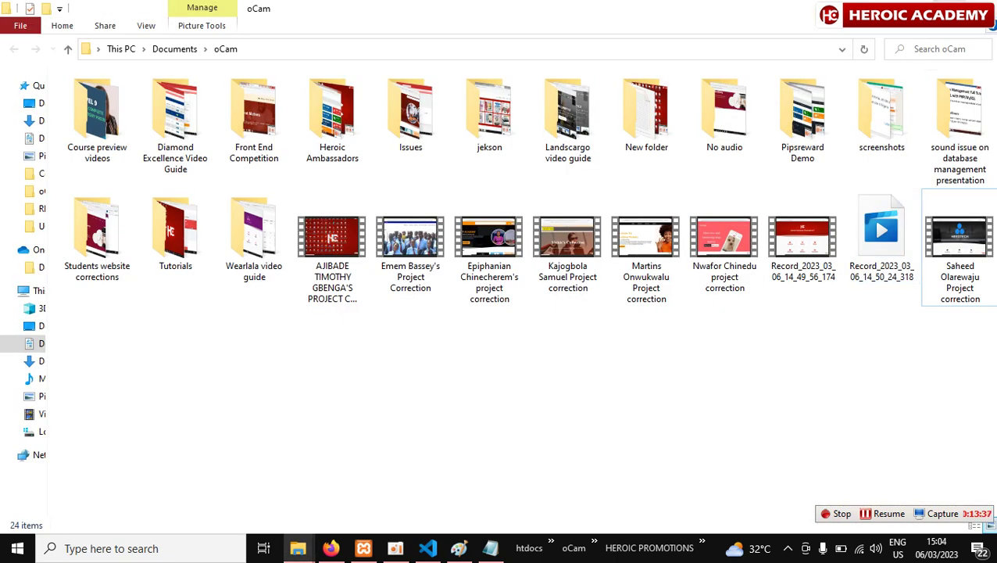
key(super+Right)
scroll(828, 297, down, 3)
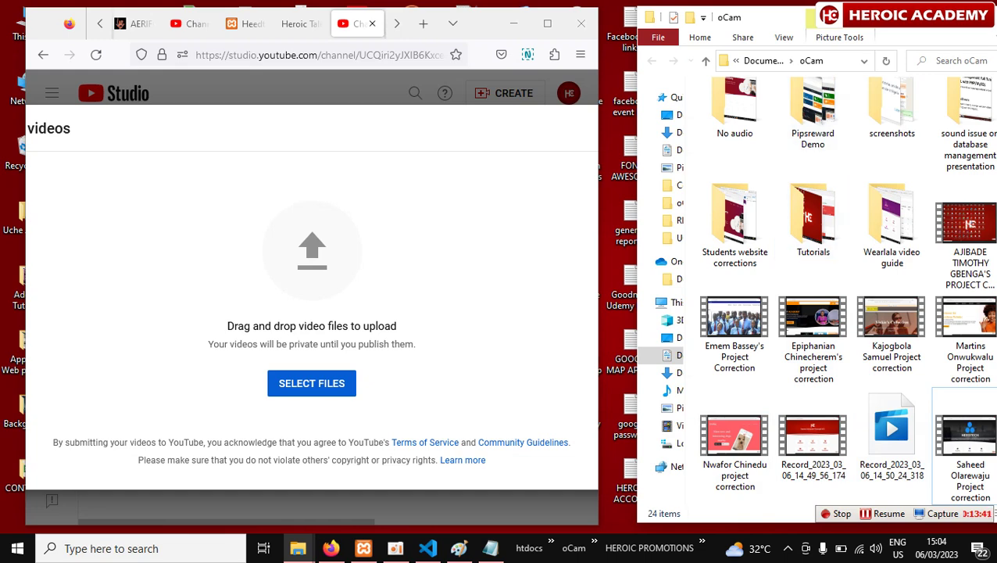
drag(765, 17, 682, 11)
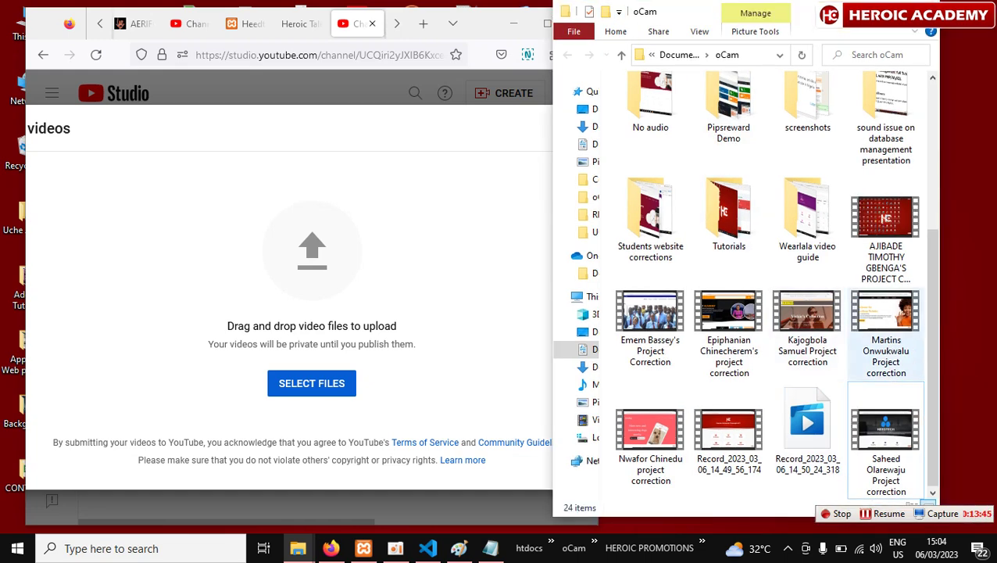
Select two project correction videos and drop them onto the YouTube Studio upload area.
click(885, 336)
ctrl+click(728, 438)
ctrl+click(650, 438)
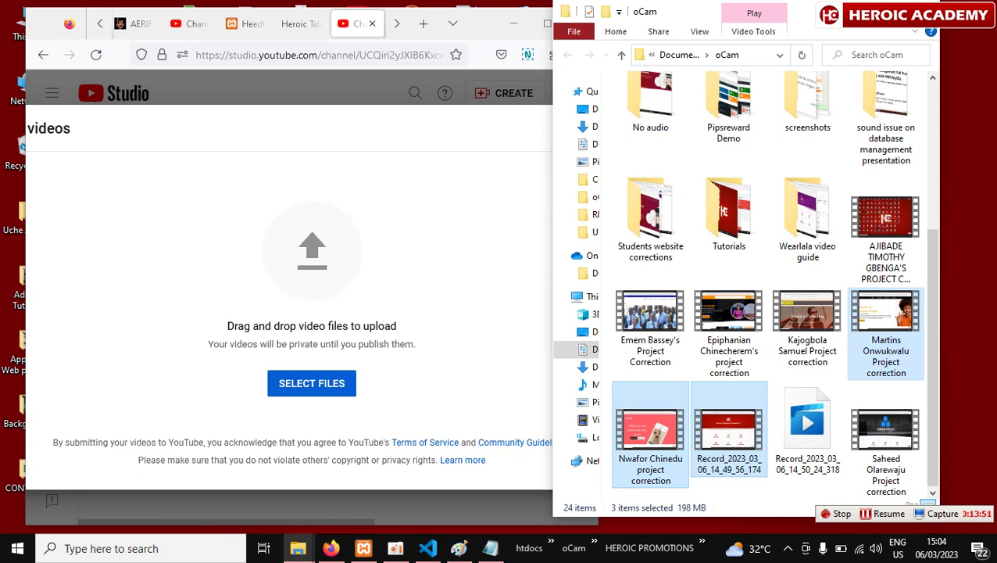
ctrl+click(728, 438)
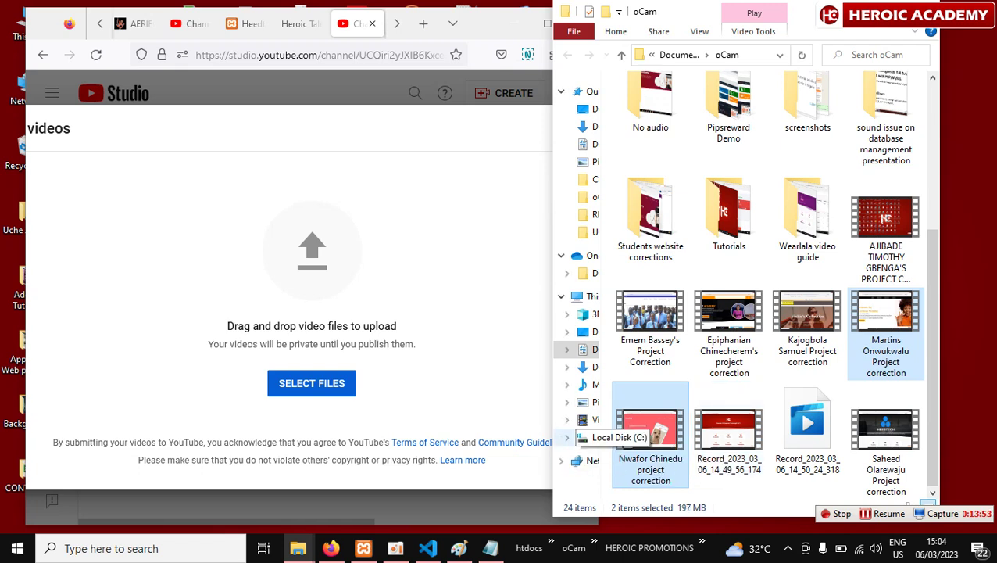
drag(651, 438, 311, 281)
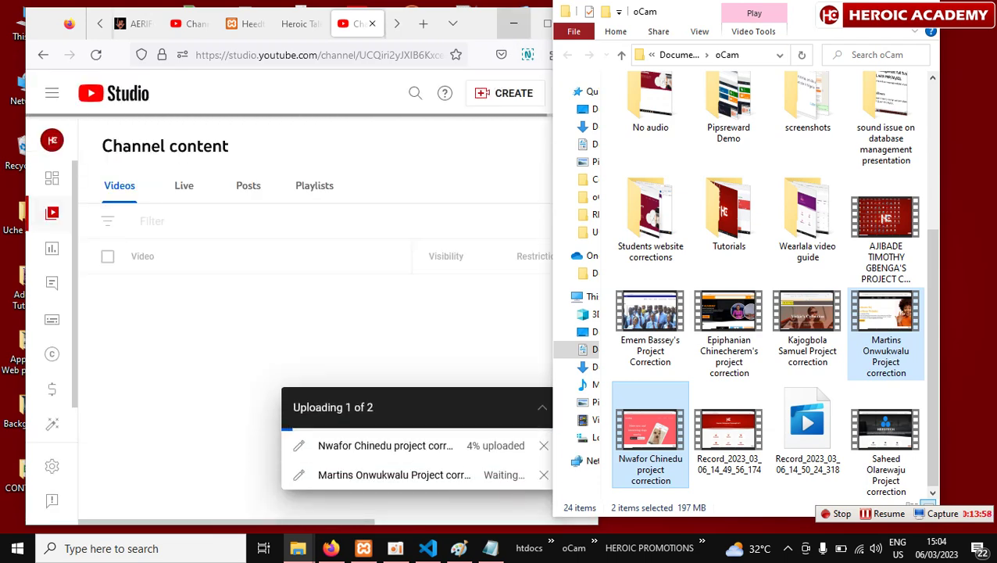
Maximize Firefox and open the 19:51 project correction draft's details, selecting its title.
key(alt+Tab)
click(547, 23)
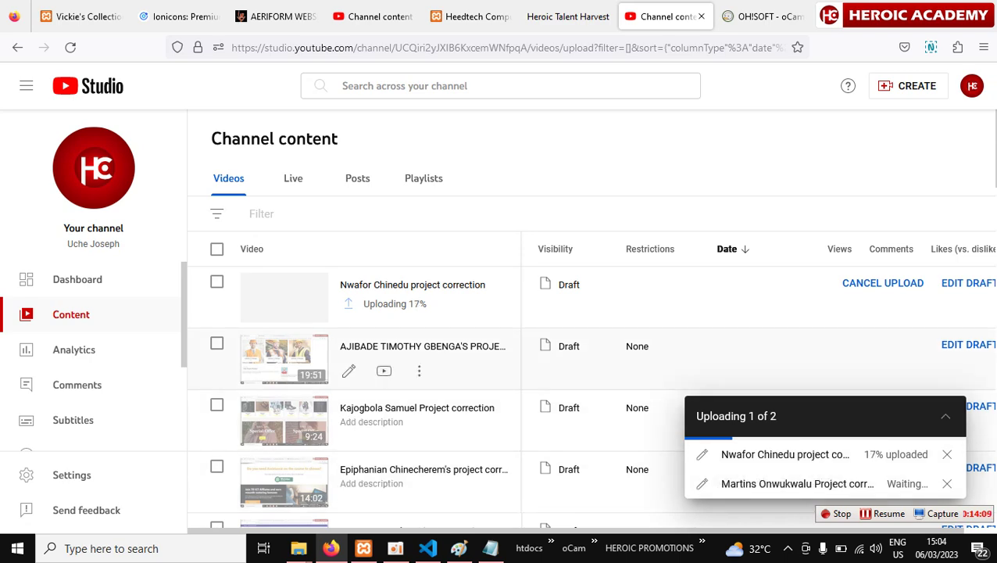
click(348, 371)
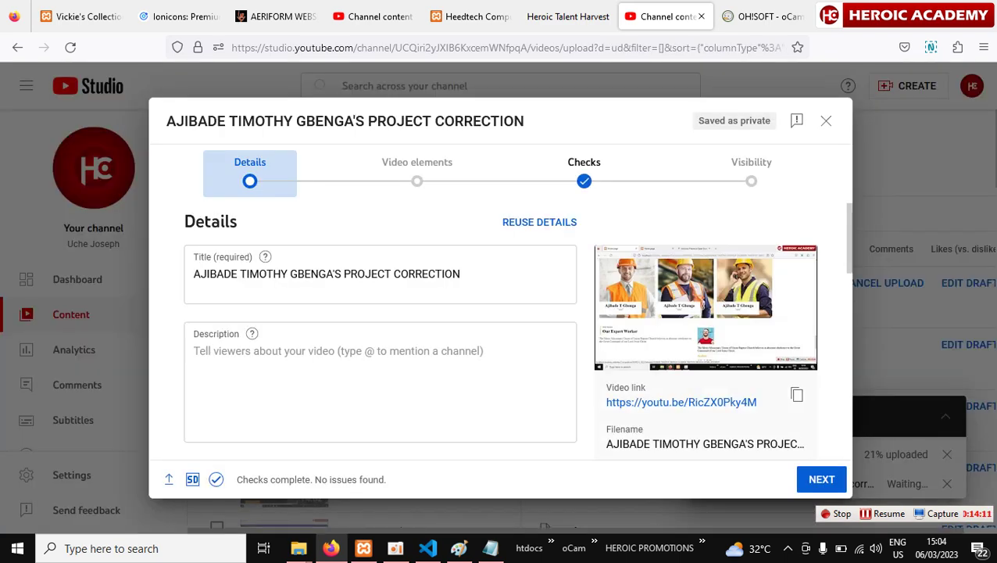
mouse_move(194, 274)
mouse_down()
mouse_move(461, 273)
mouse_move(194, 273)
mouse_up()
click(461, 274)
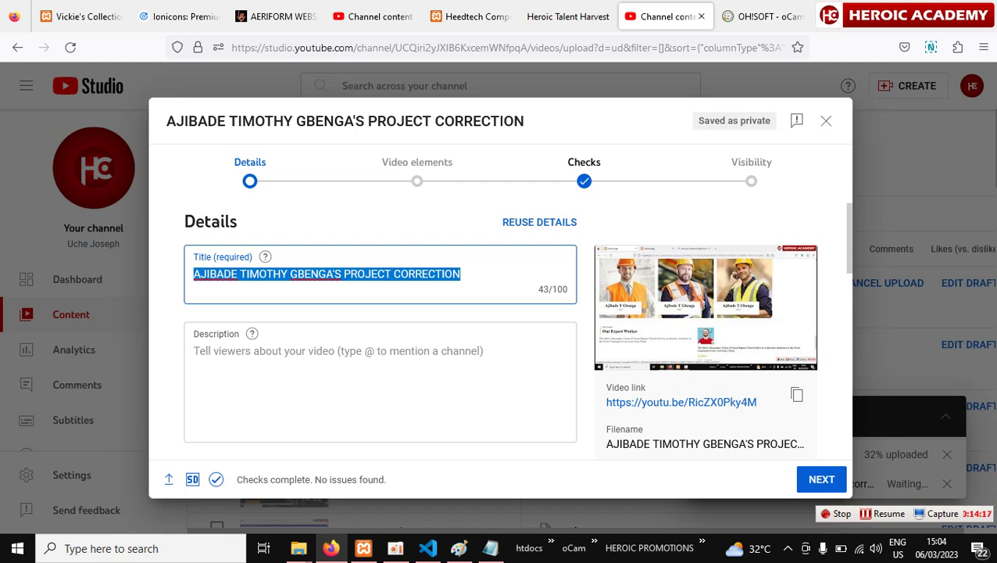
click(461, 274)
drag(461, 274, 194, 274)
Set the audience to 'No, it's not Made for Kids' and continue to video elements.
click(195, 351)
scroll(380, 328, down, 7)
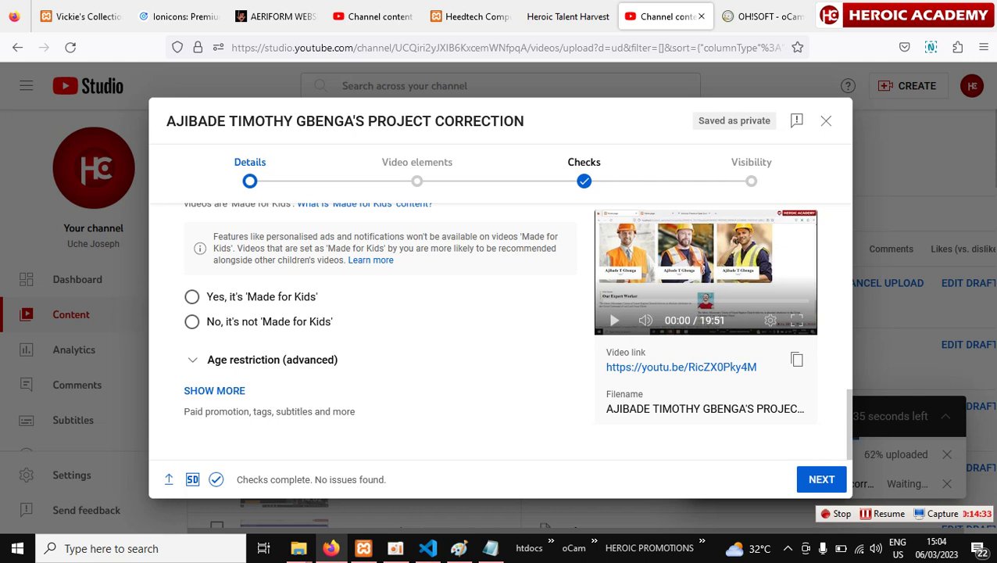
click(191, 296)
click(191, 321)
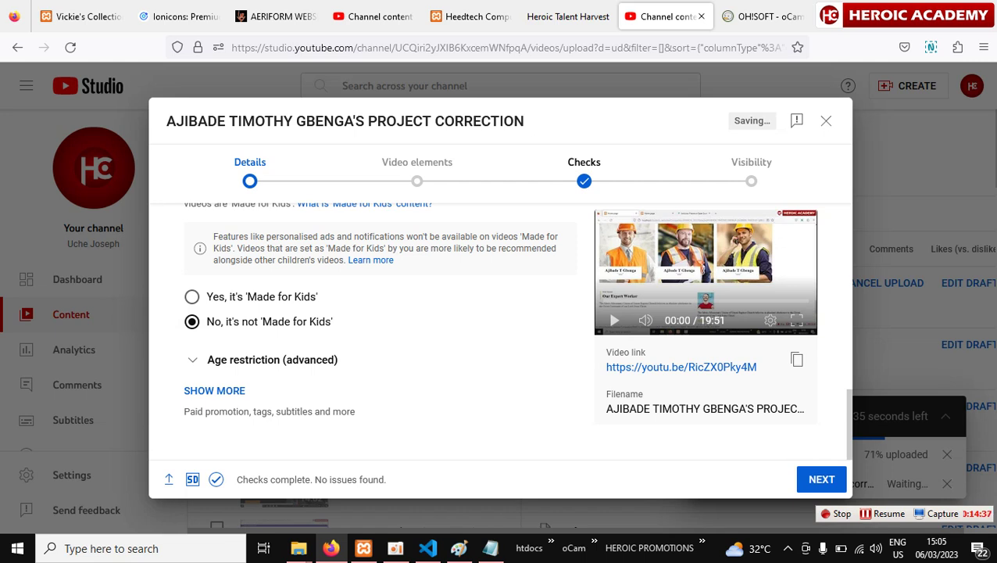
scroll(500, 328, up, 1)
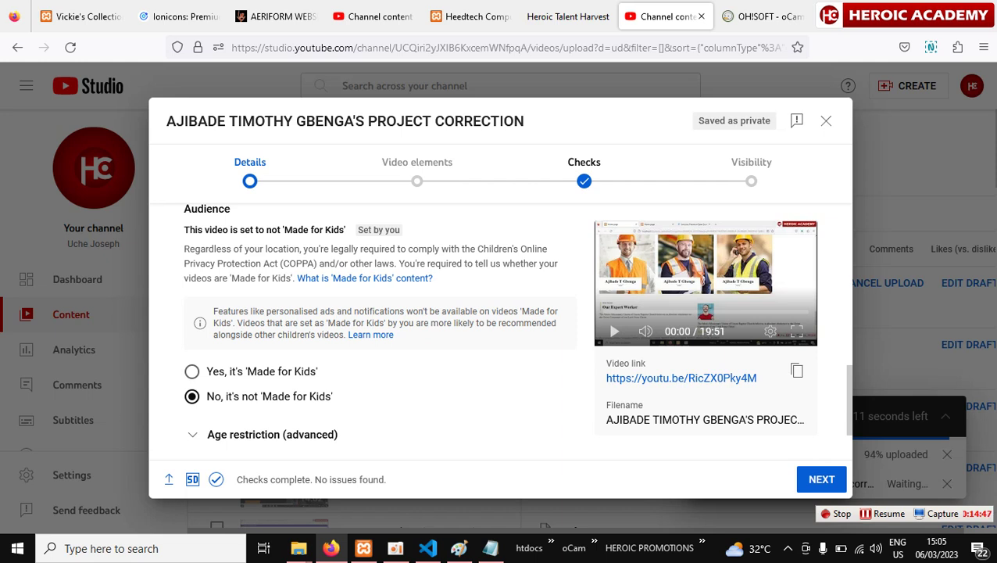
scroll(500, 328, down, 2)
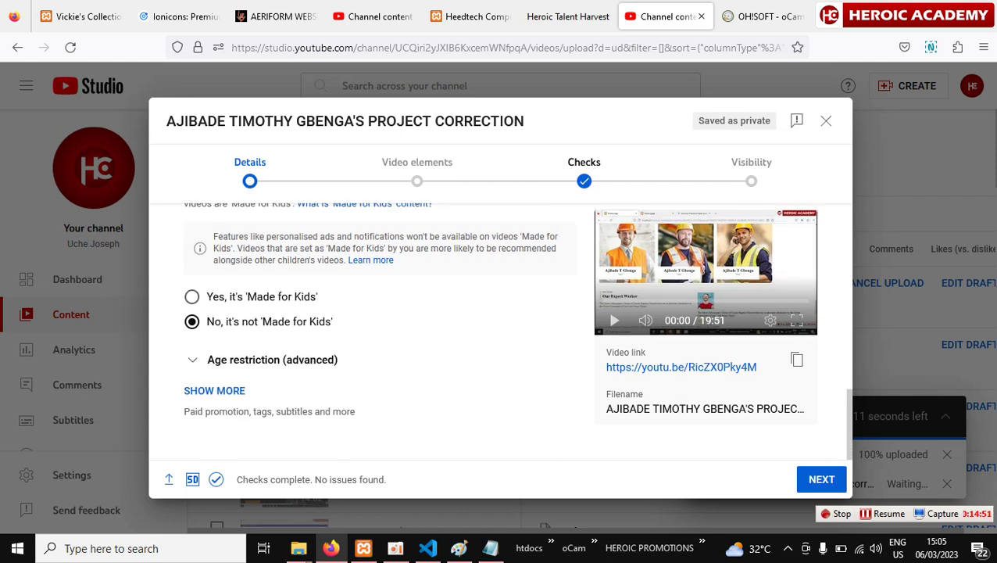
click(191, 296)
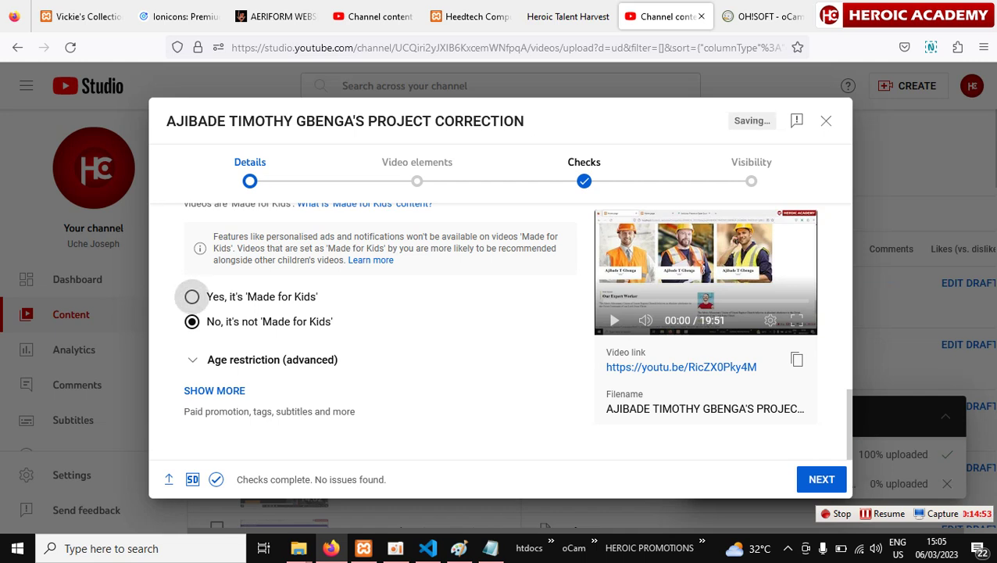
click(192, 321)
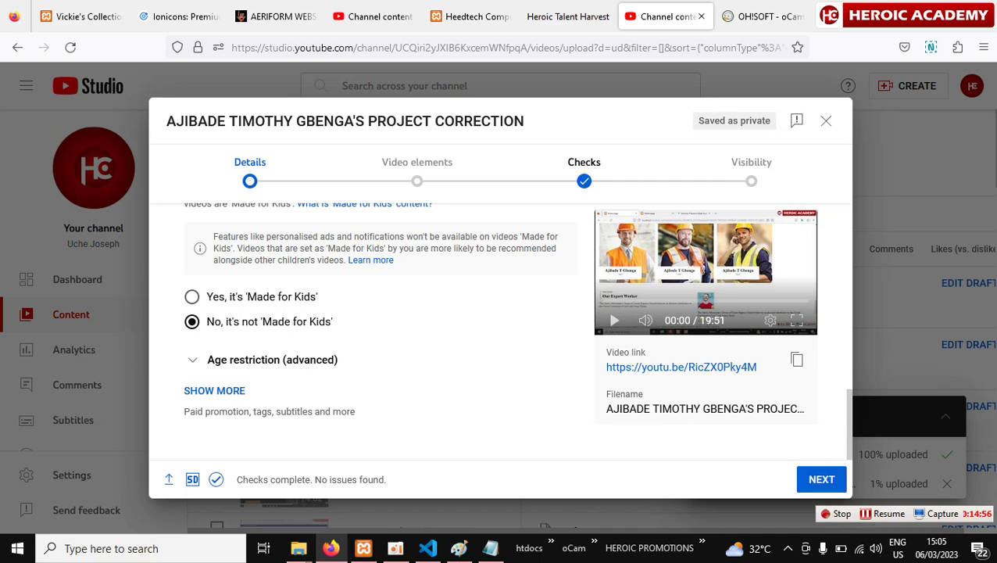
click(821, 479)
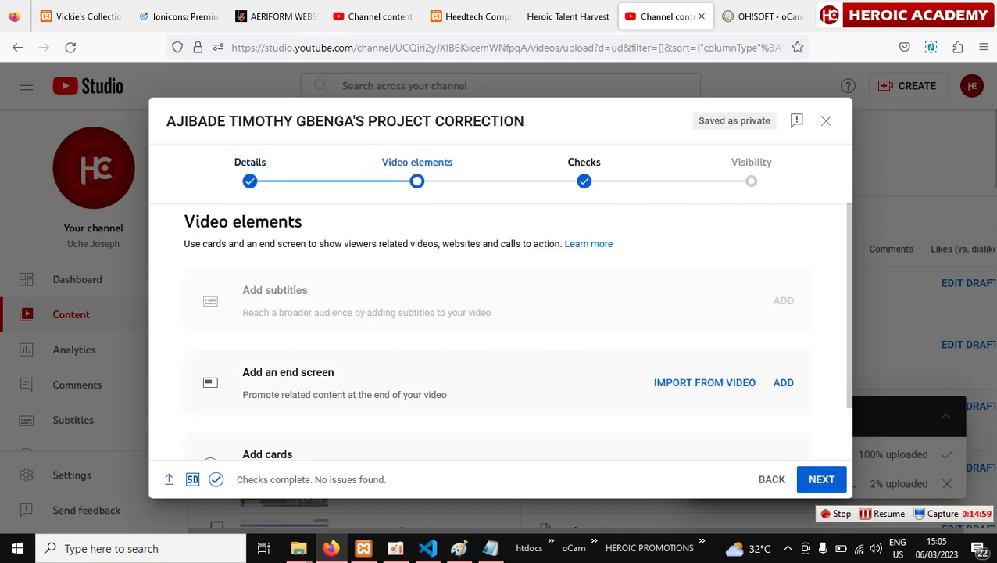
Skip through checks and publish the project correction video with Public visibility.
click(821, 479)
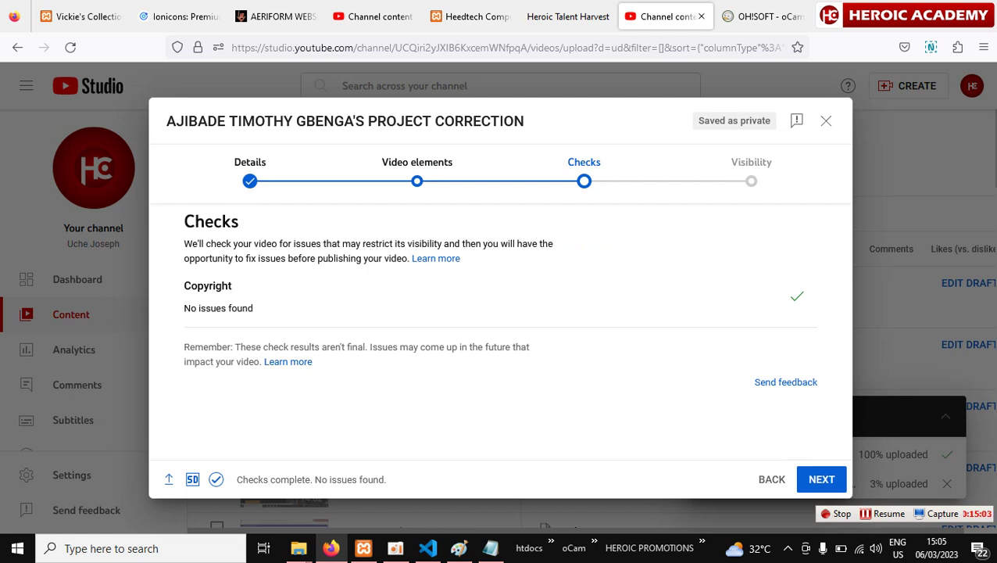
click(821, 479)
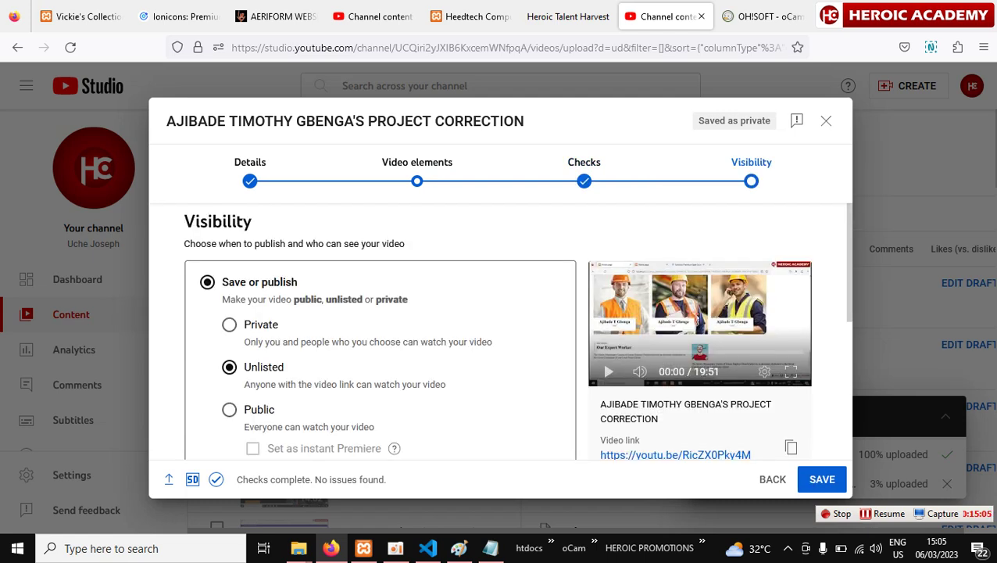
click(228, 409)
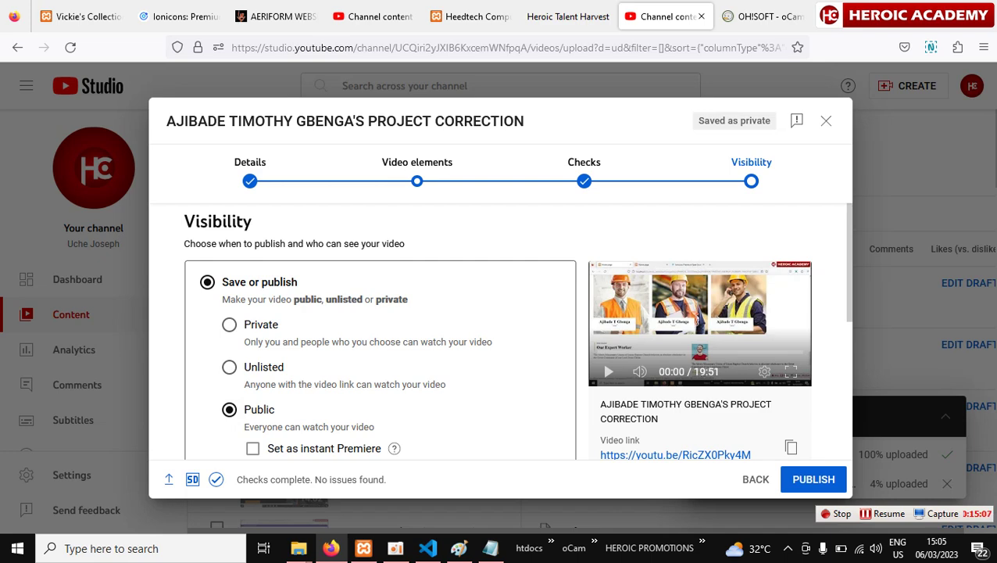
click(813, 479)
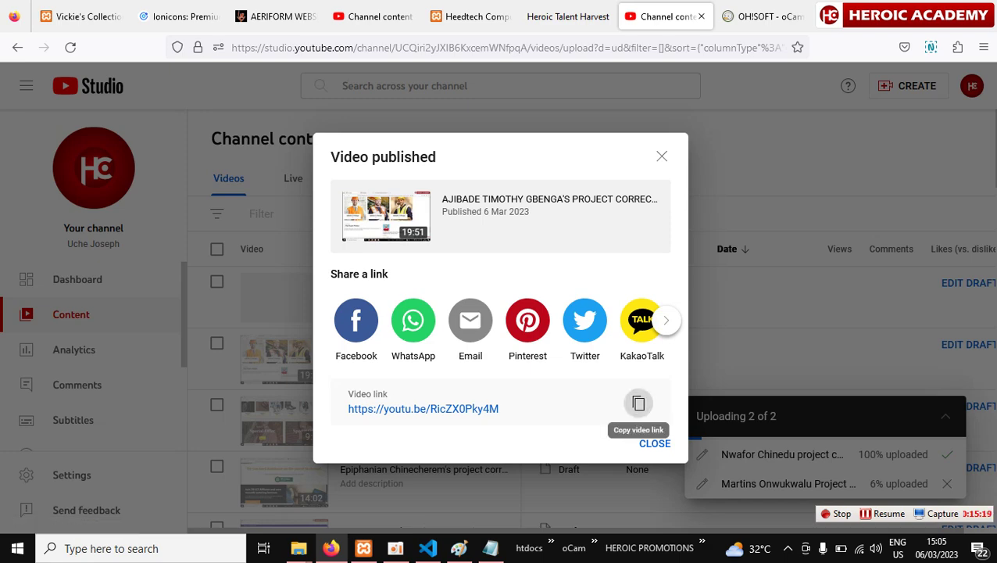
Copy the published video's link, close the confirmation, and go to Heroic Talent Harvest.
click(639, 402)
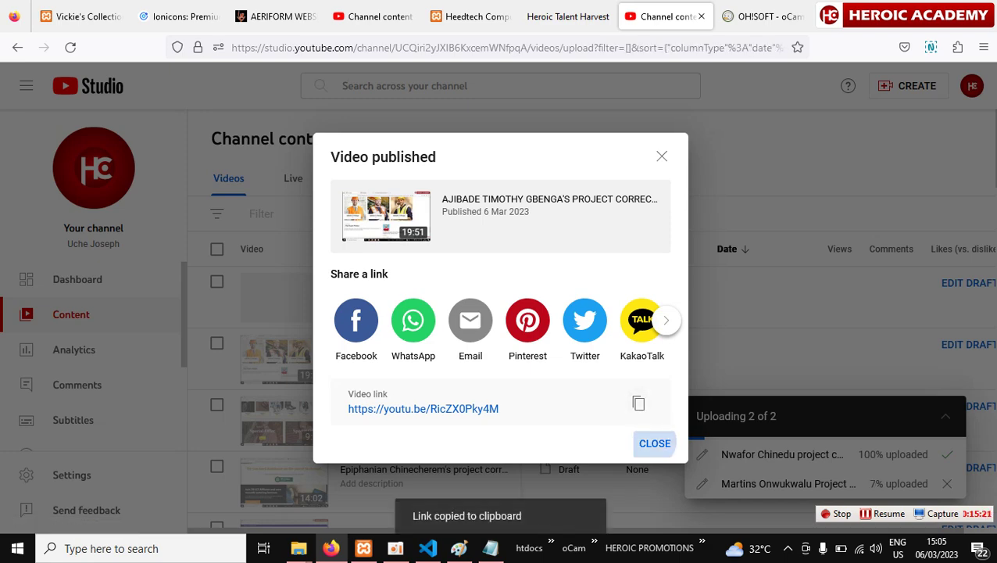
click(655, 443)
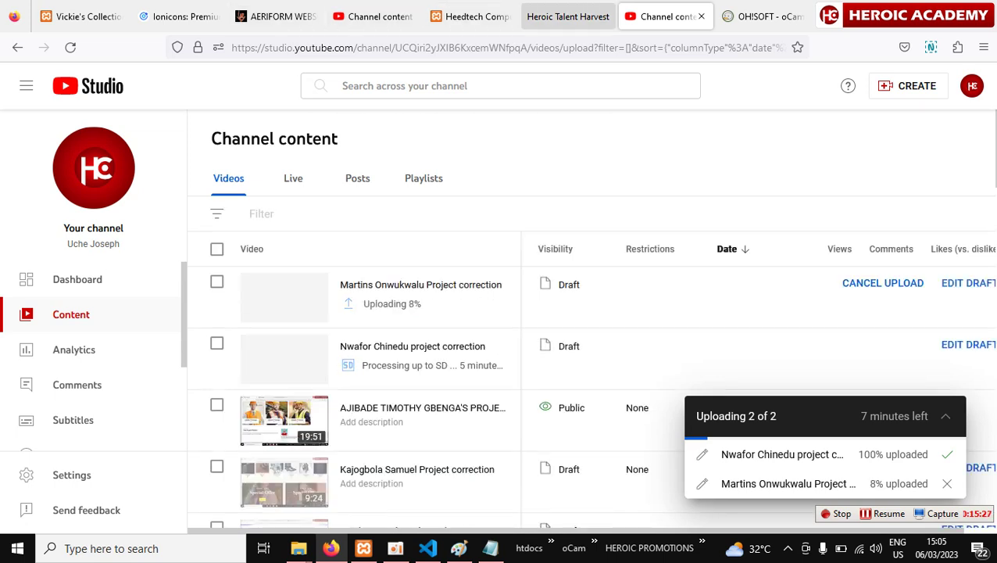
click(567, 17)
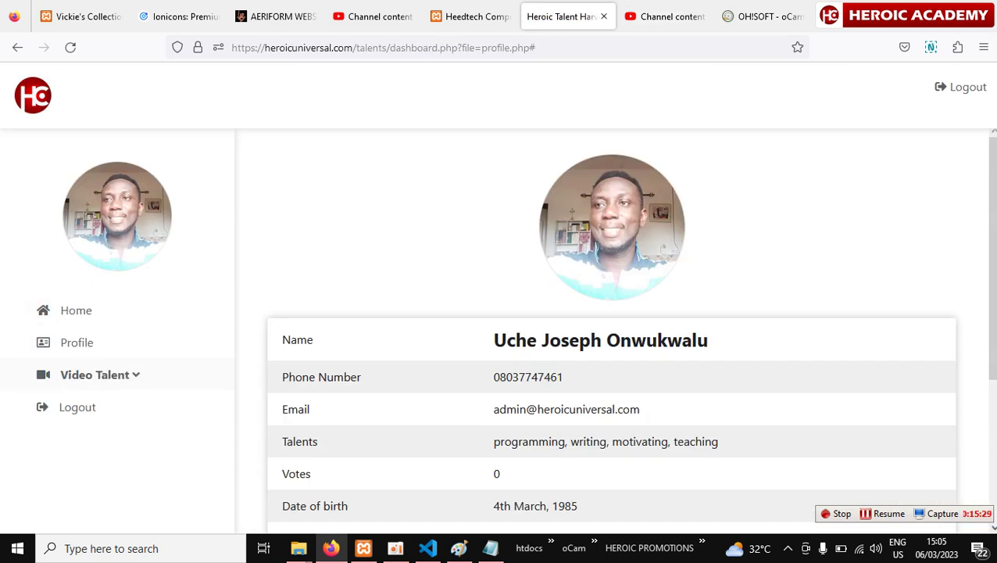
Open Upload Video under Video Talent and place the cursor in the Video Title field.
click(92, 374)
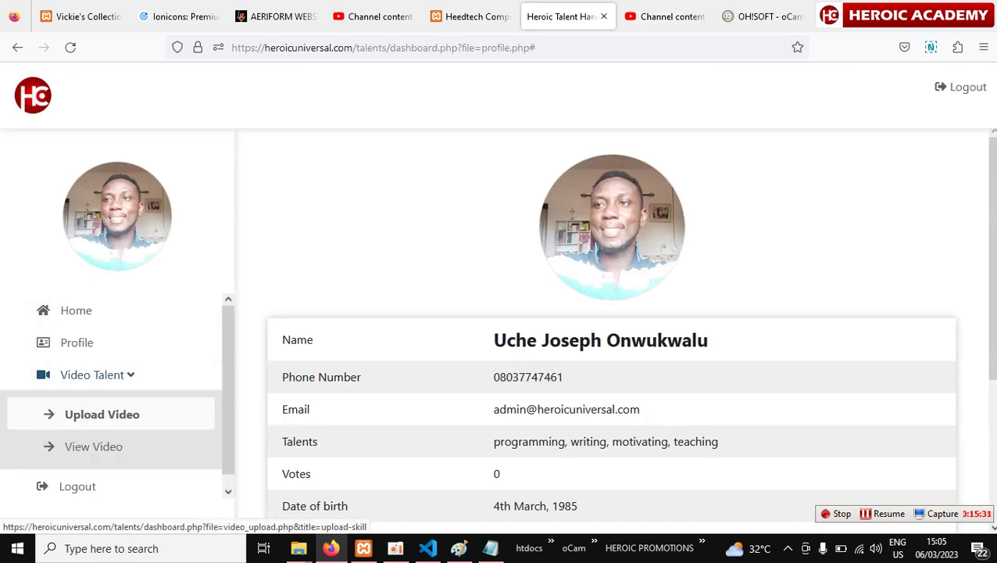
click(100, 414)
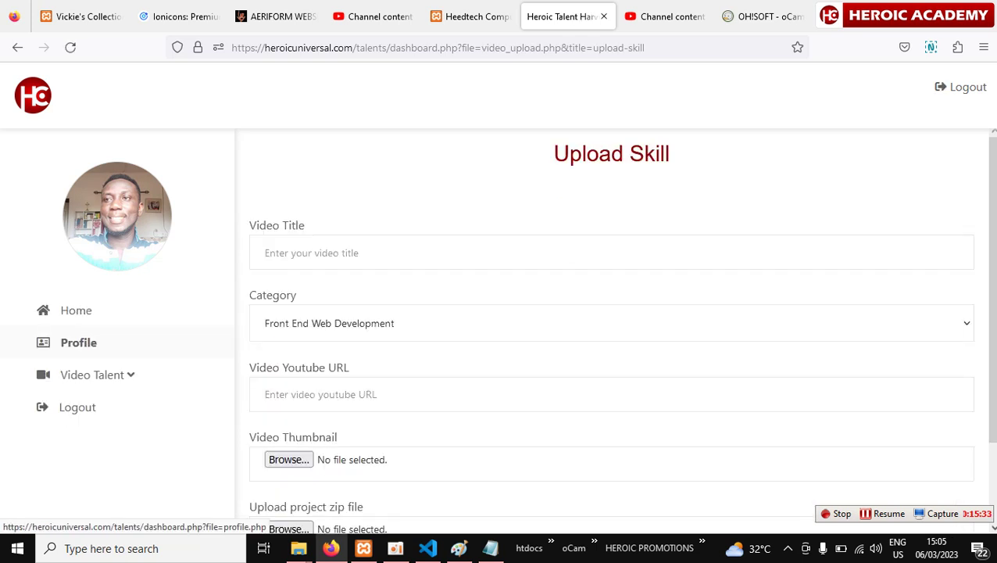
click(264, 252)
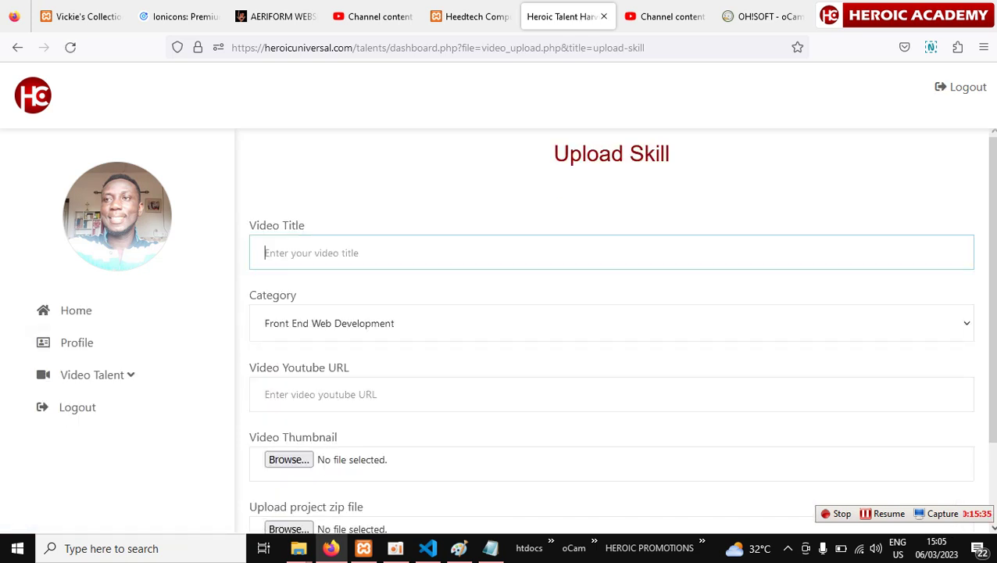
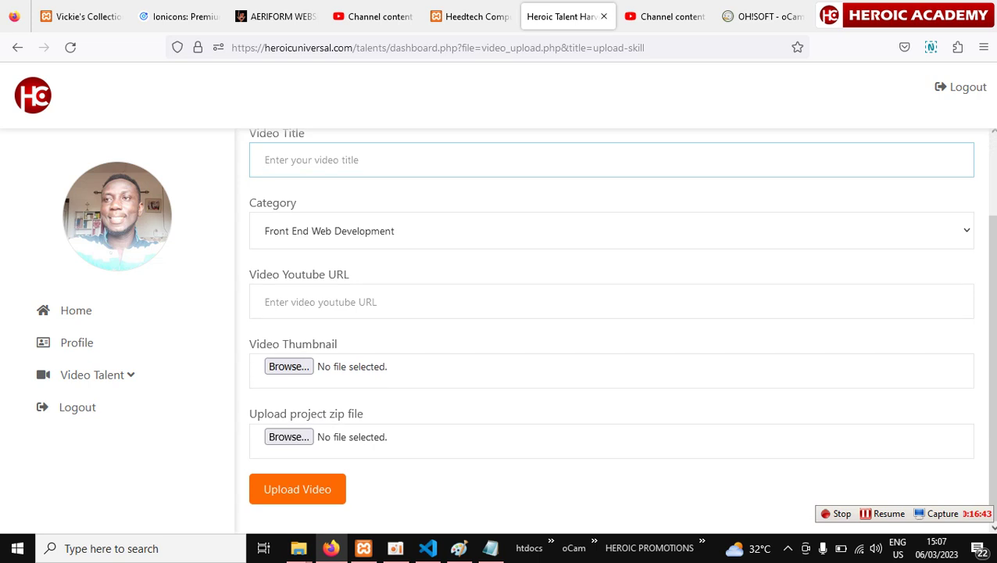
Bring up the paste option on the empty Video Youtube URL field.
right_click(286, 302)
click(328, 114)
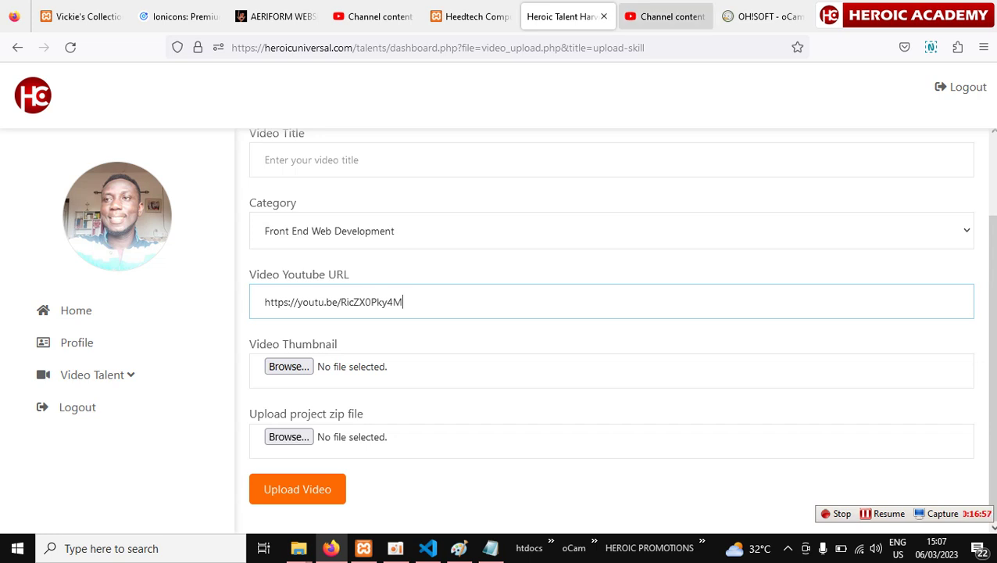
click(665, 16)
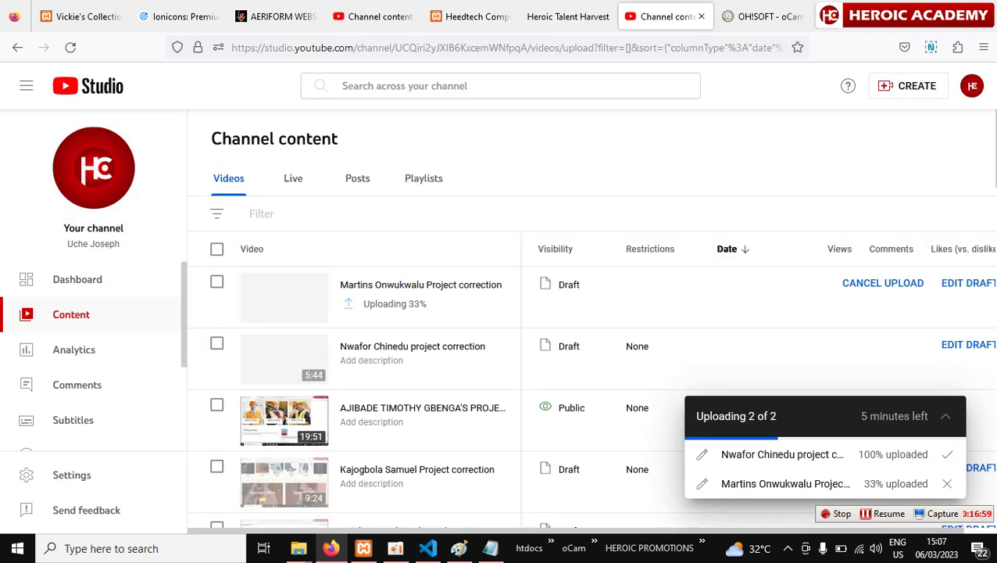
key(ctrl+t)
Open YouTube's home page, then start typing 'youtube th' in another new tab's address bar.
click(194, 368)
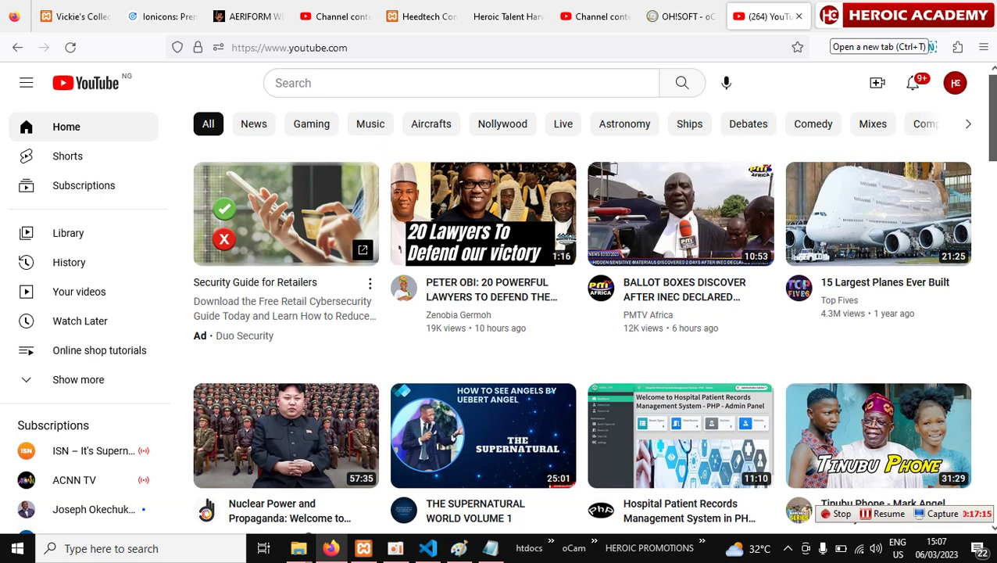
click(823, 16)
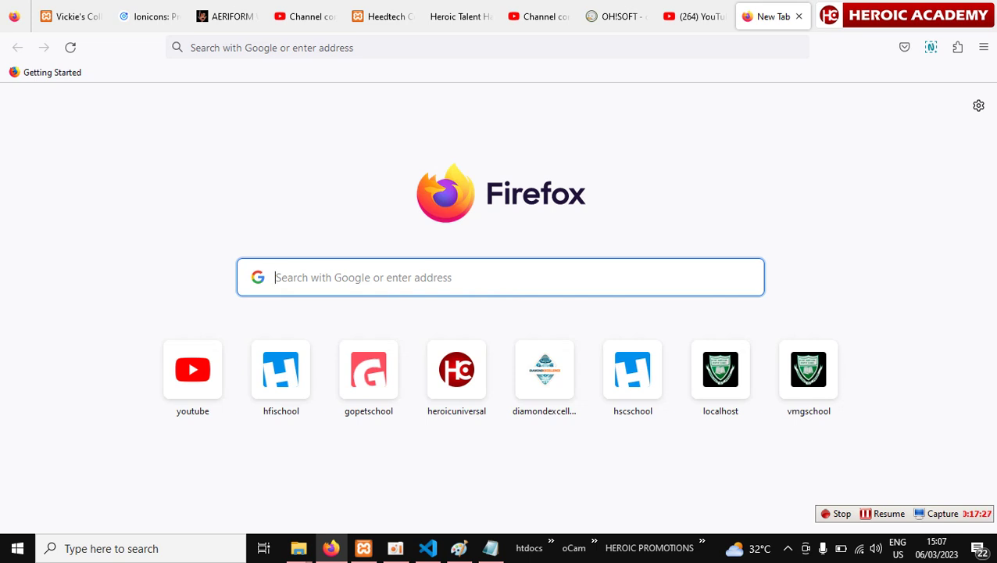
text(youtube)
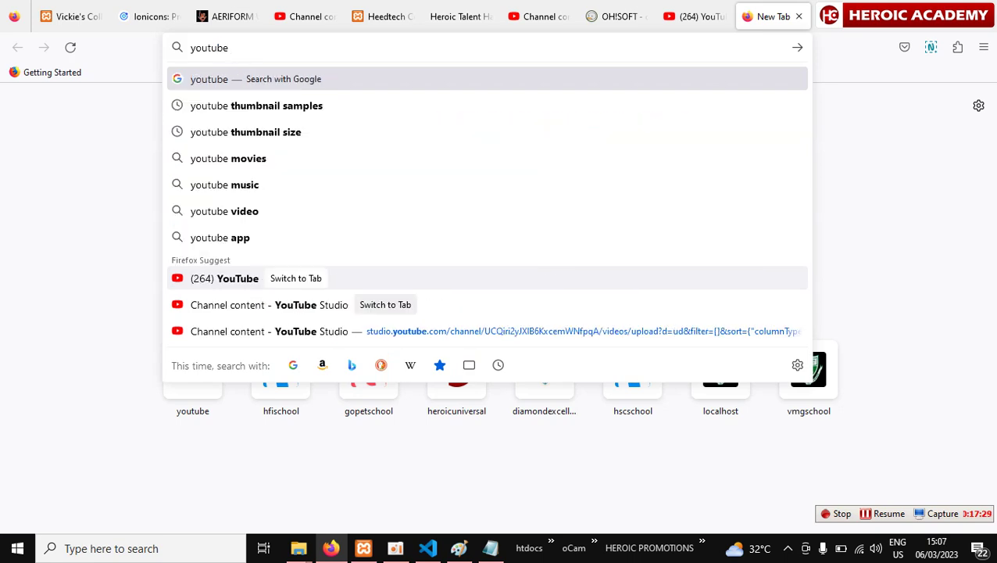
text( th)
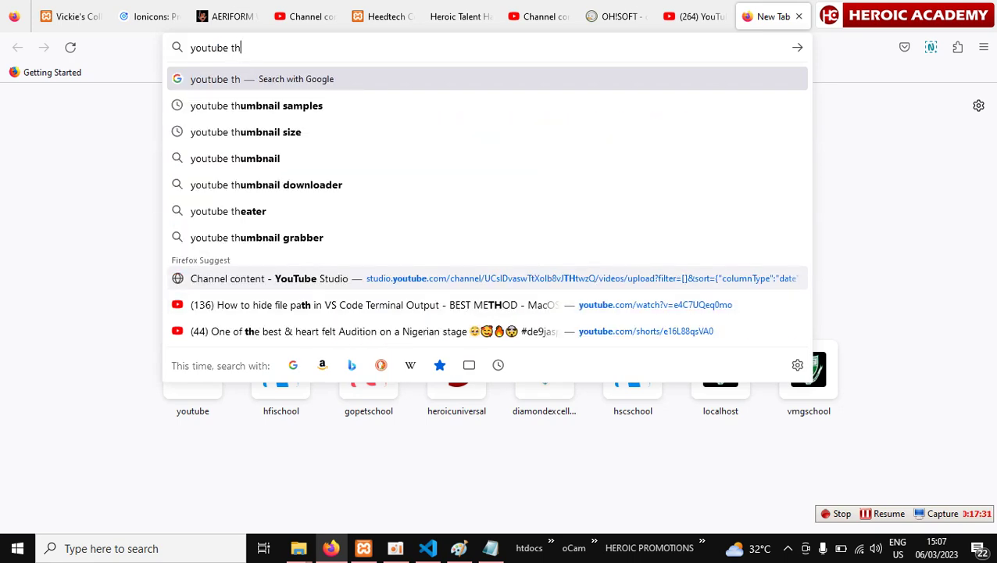
Look up the 1280x720 YouTube thumbnail size, then search images for 'youtube thumbnail sample design'.
click(245, 132)
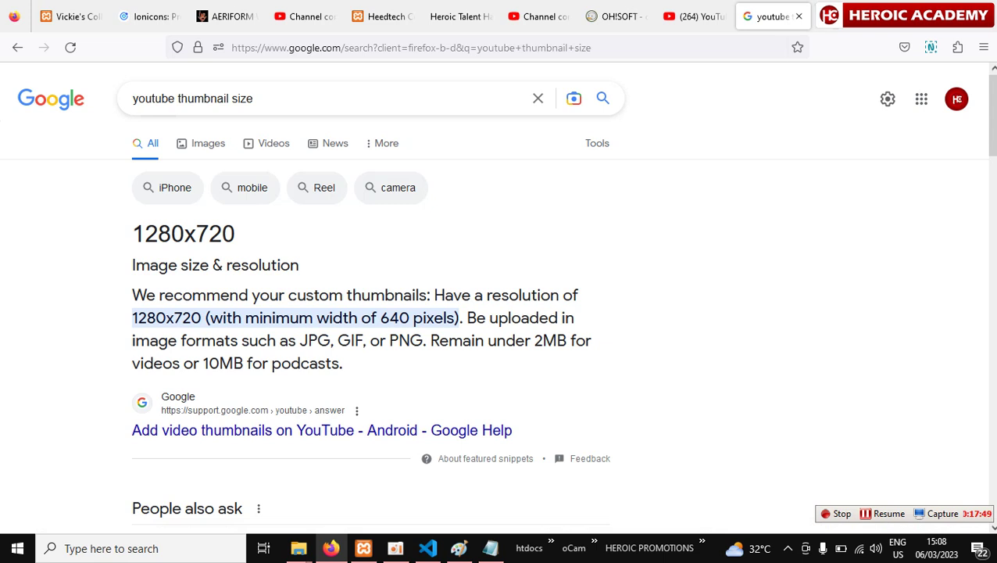
drag(254, 98, 131, 99)
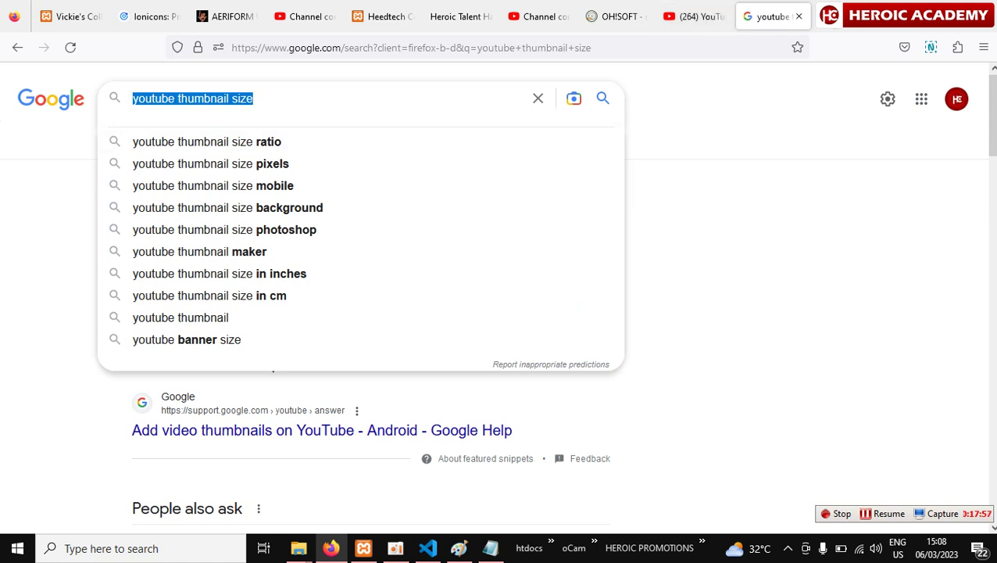
key(Right)
key(BackSpace)
key(BackSpace)
key(BackSpace)
key(BackSpace)
key(BackSpace)
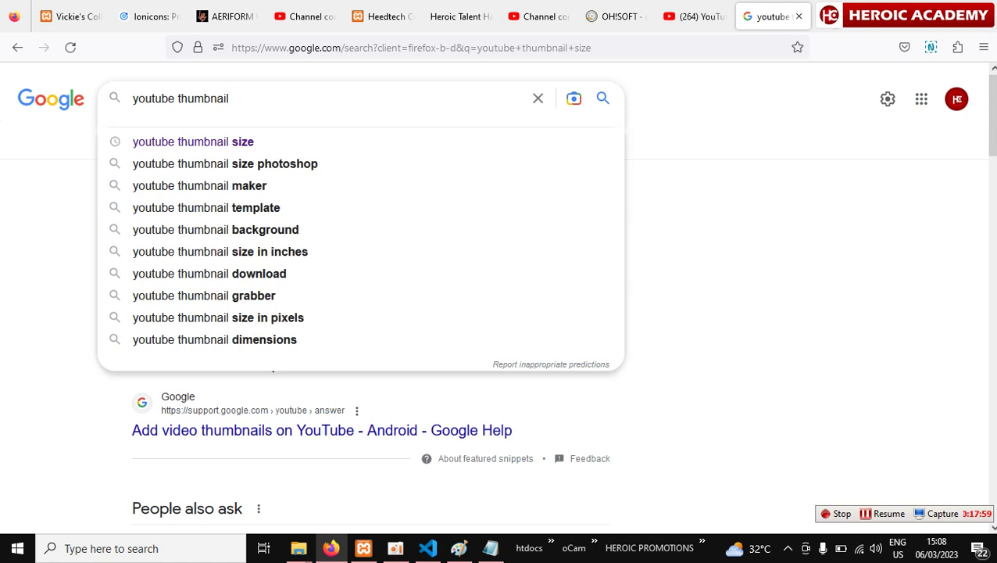
text(sampl)
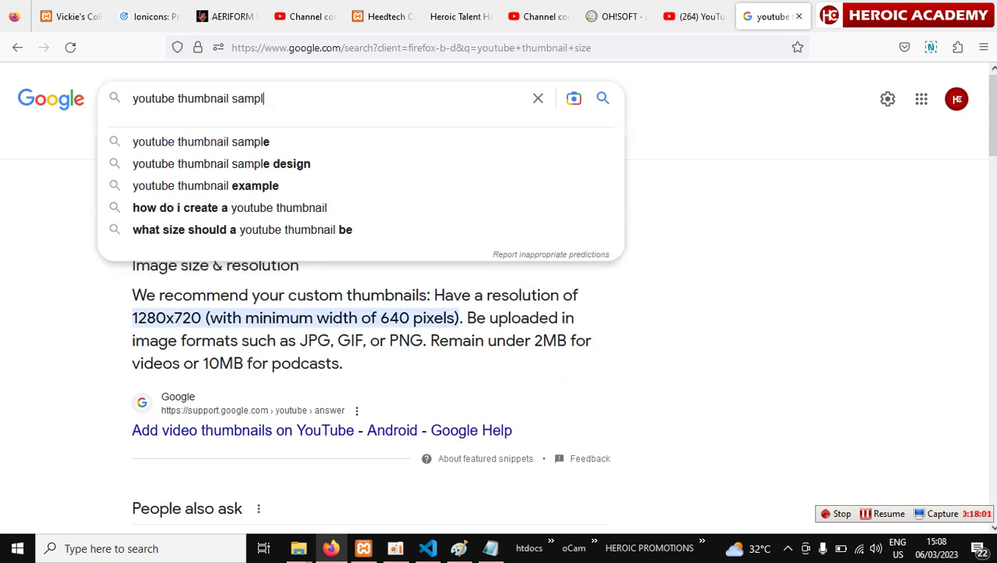
click(221, 151)
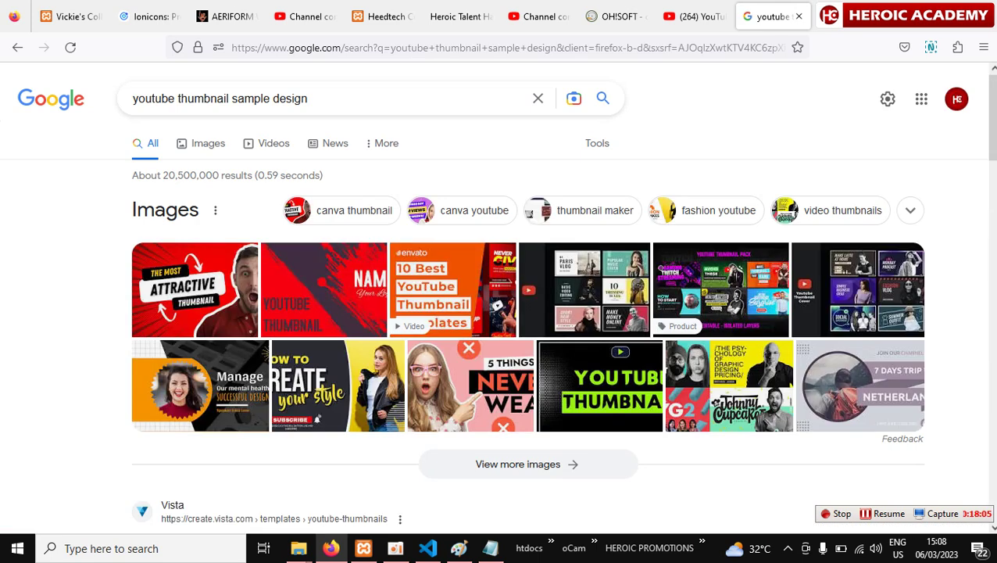
Save Canva's 'The Most Attractive Thumbnail' image to Downloads as 1600w-wK95f3XNRaM.webp, replacing the old file.
click(195, 289)
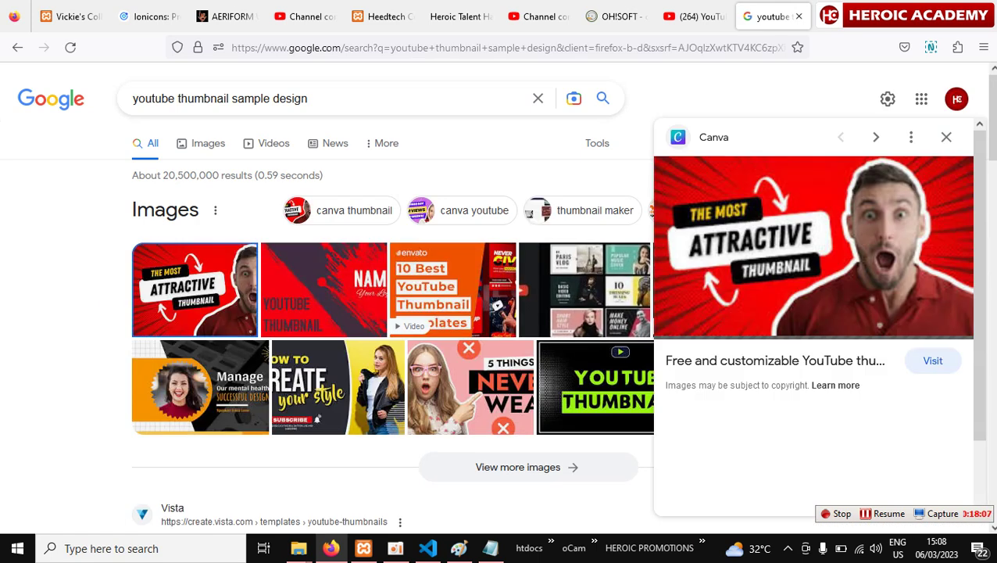
right_click(823, 190)
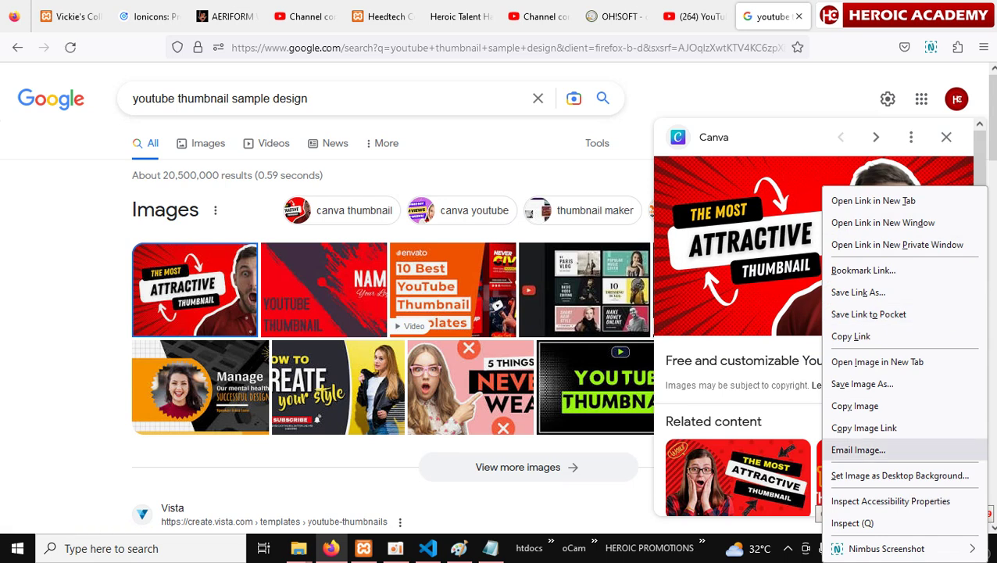
click(862, 384)
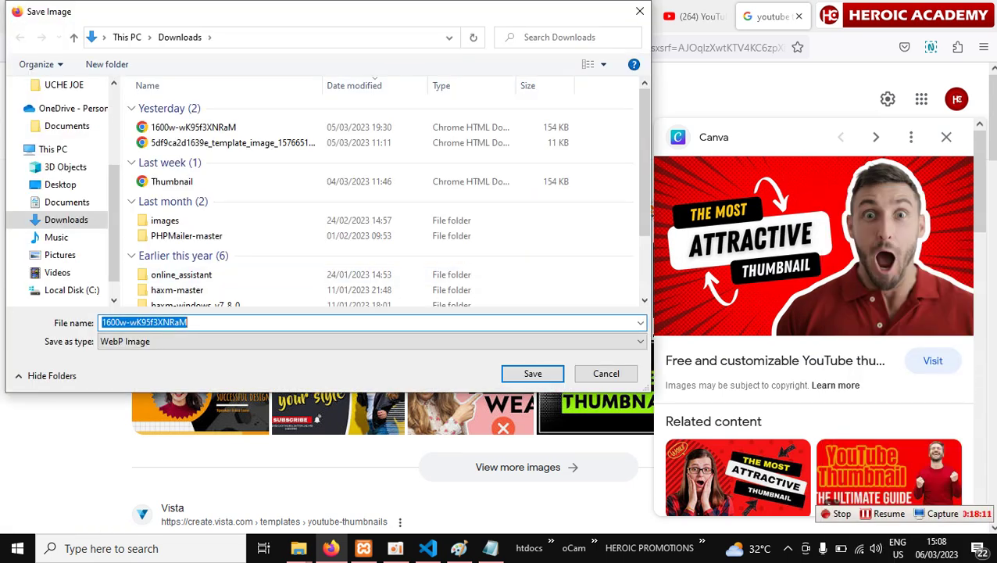
key(Return)
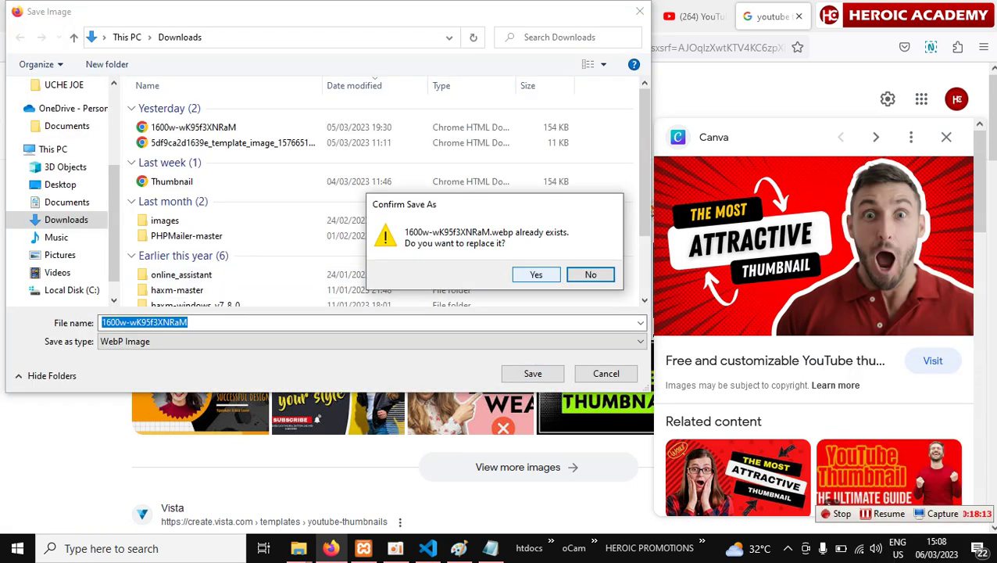
click(536, 274)
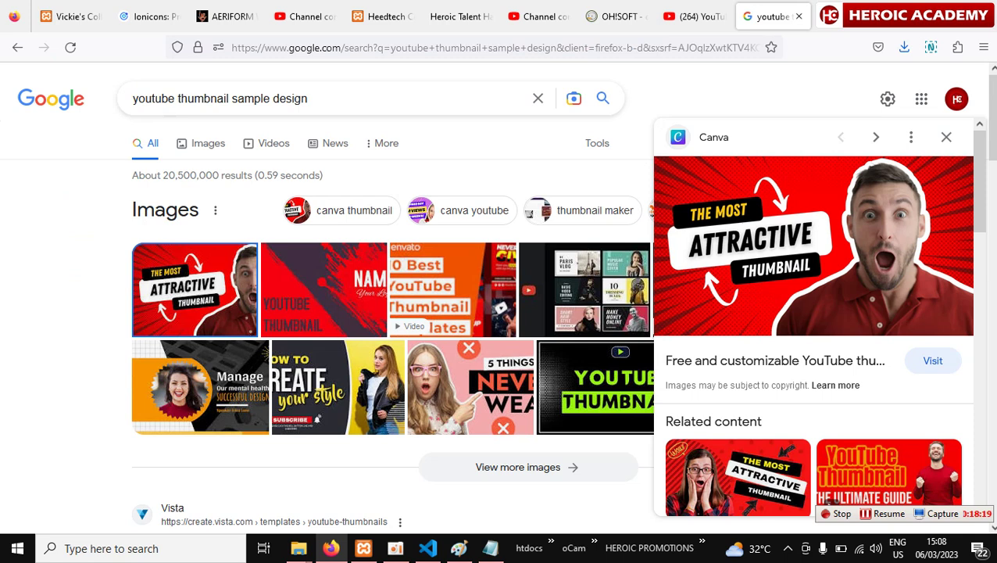
Preview the Envato, '5 Things to Never Wear' and 'Makeup Tips for Teens' thumbnail results.
scroll(391, 313, down, 1)
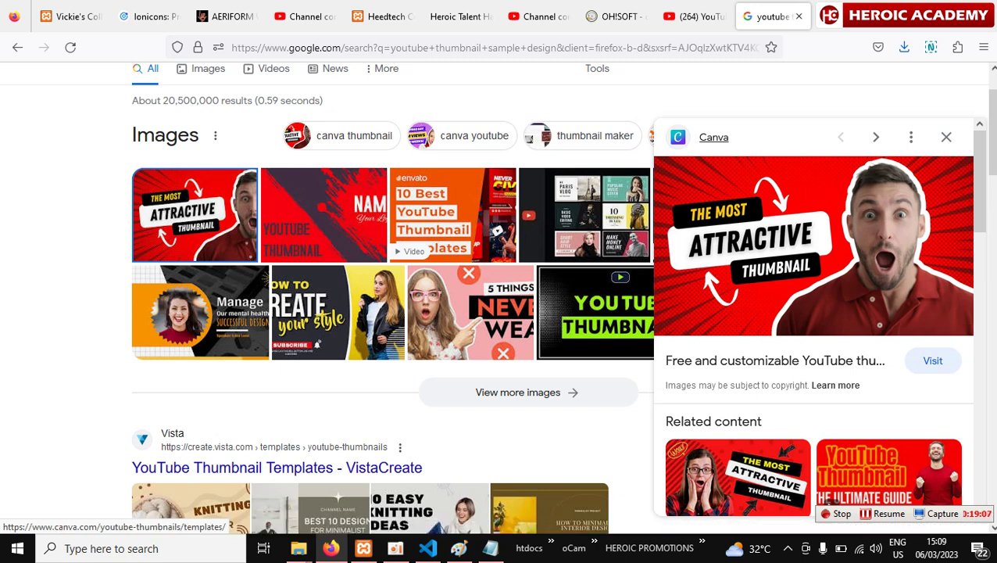
click(453, 215)
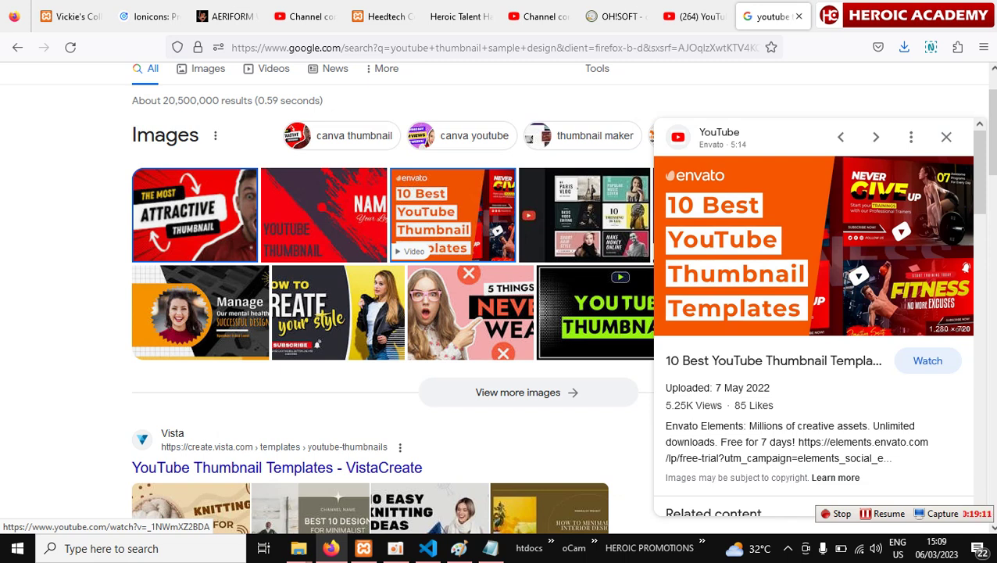
click(471, 312)
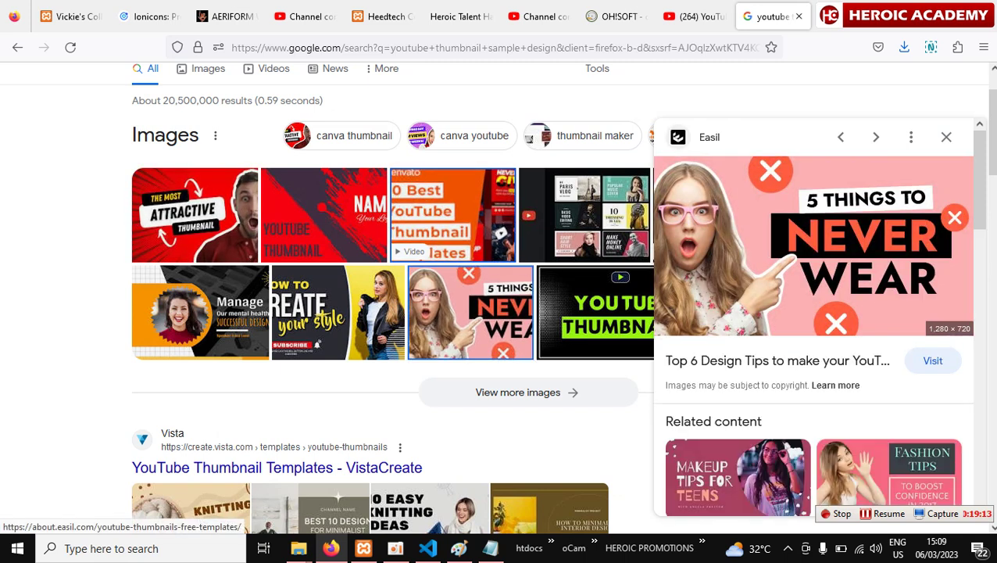
scroll(390, 313, down, 2)
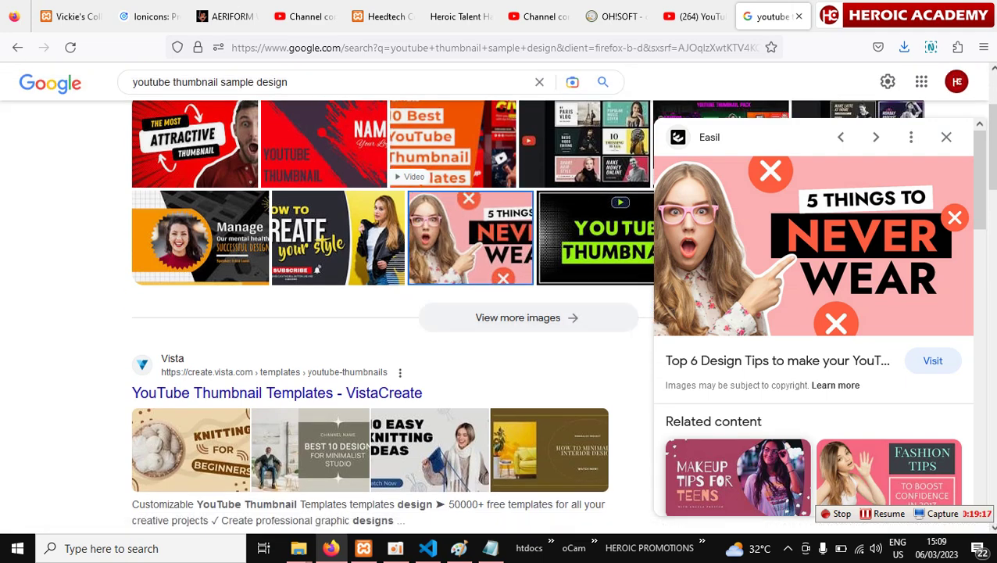
click(738, 477)
scroll(835, 244, down, 2)
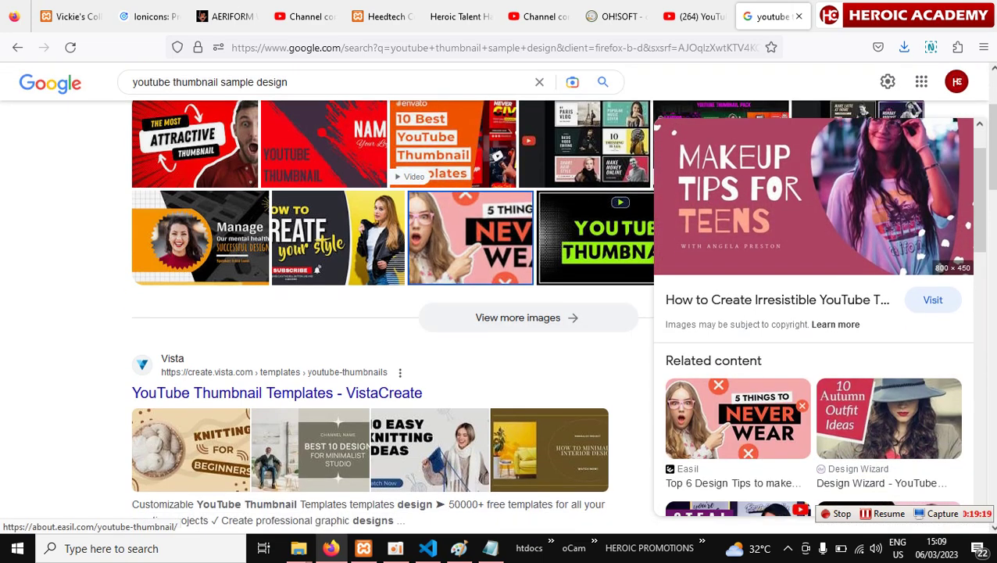
scroll(835, 243, up, 2)
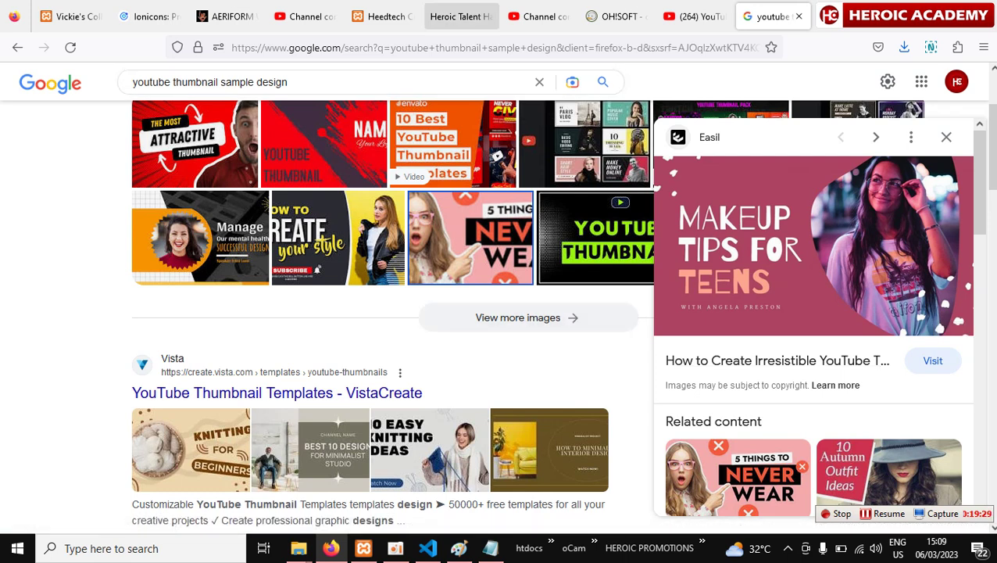
click(461, 16)
Open and cancel the thumbnail and project zip file pickers, leaving no files attached.
click(288, 366)
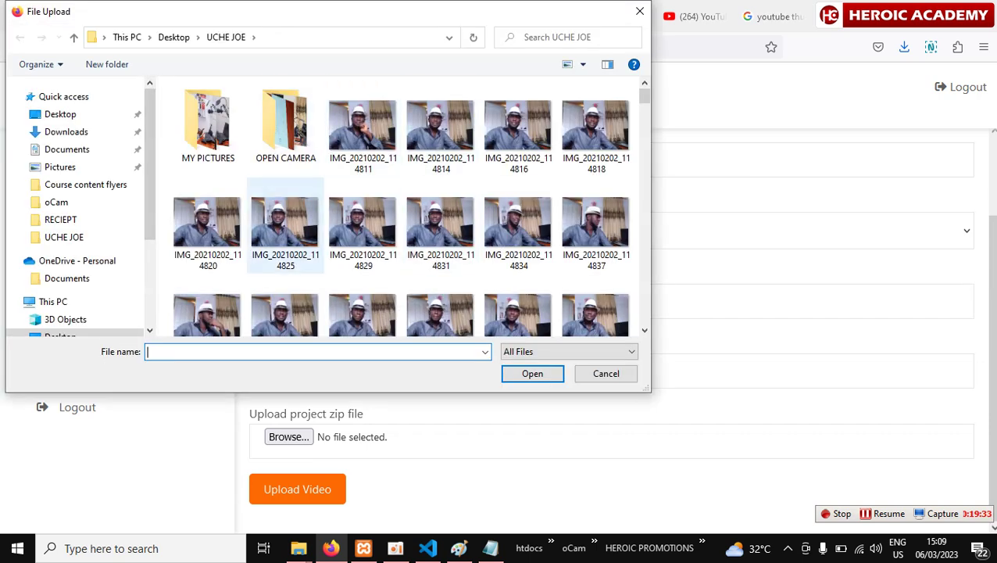
click(639, 11)
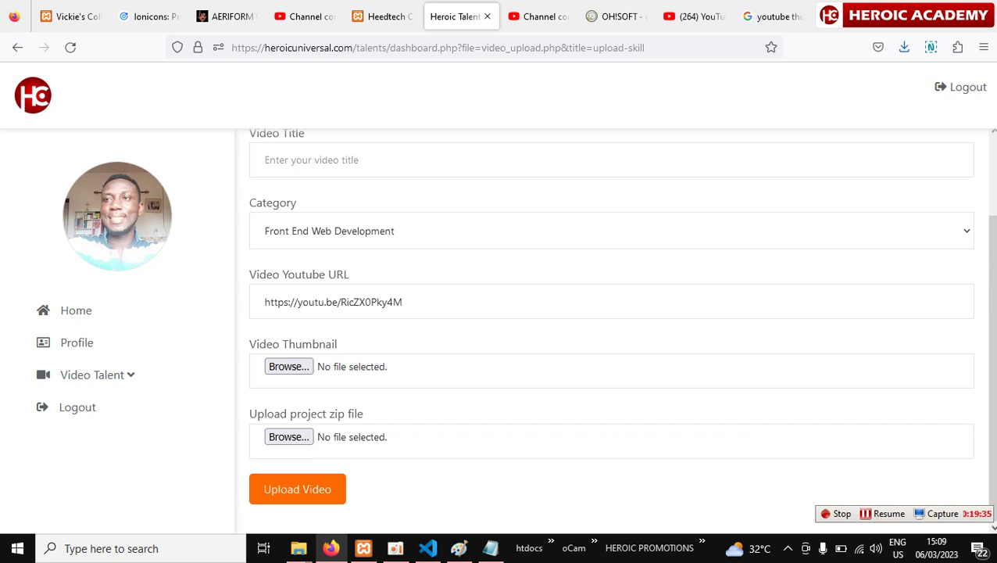
click(288, 436)
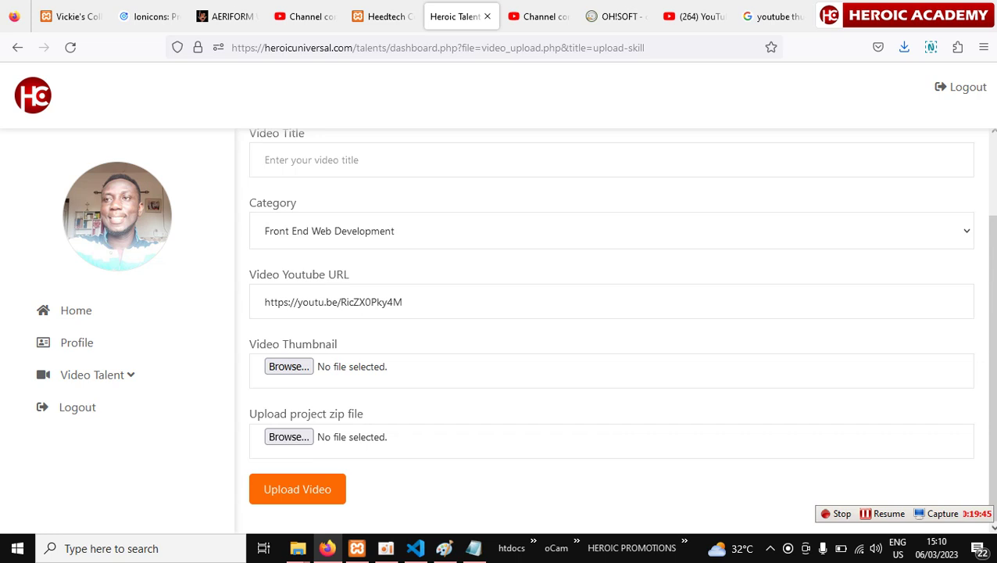
click(289, 436)
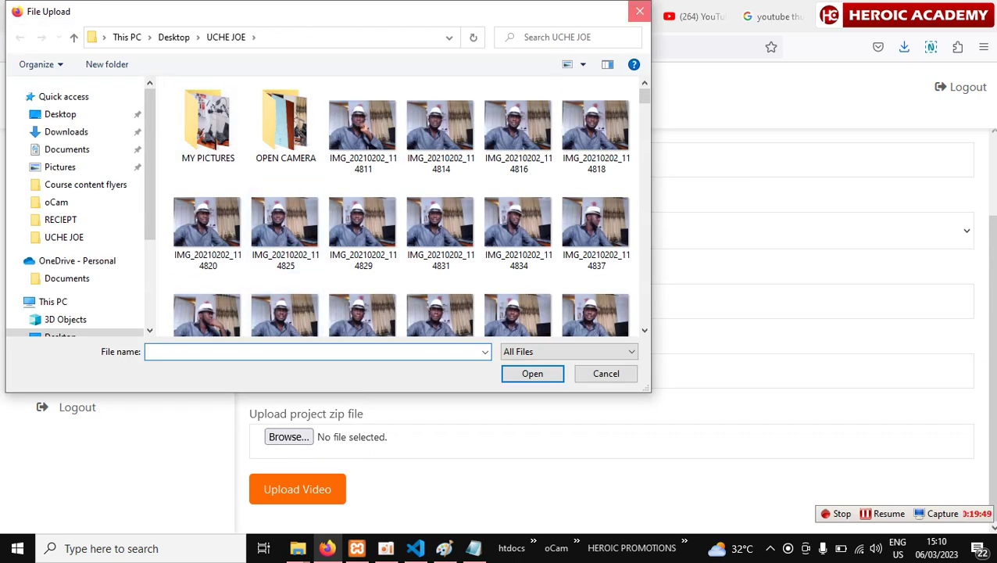
click(640, 11)
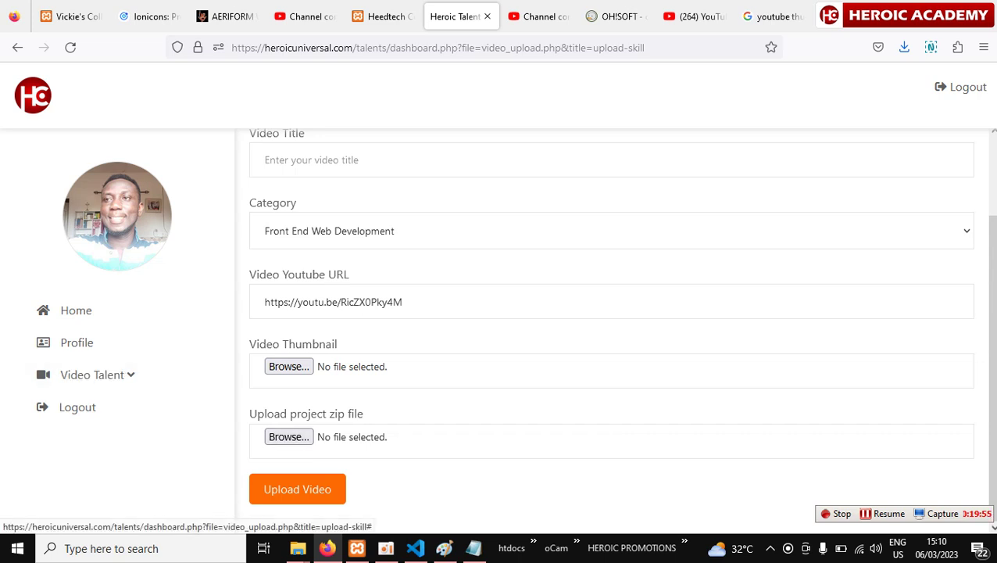
scroll(621, 324, up, 2)
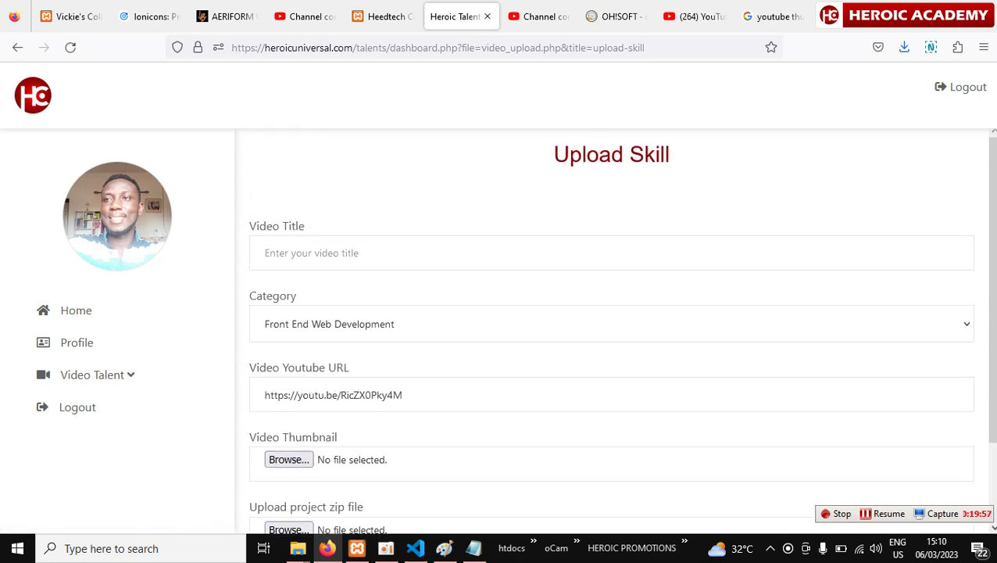
Enter 'Sample Project Title' as the Video Title.
click(359, 253)
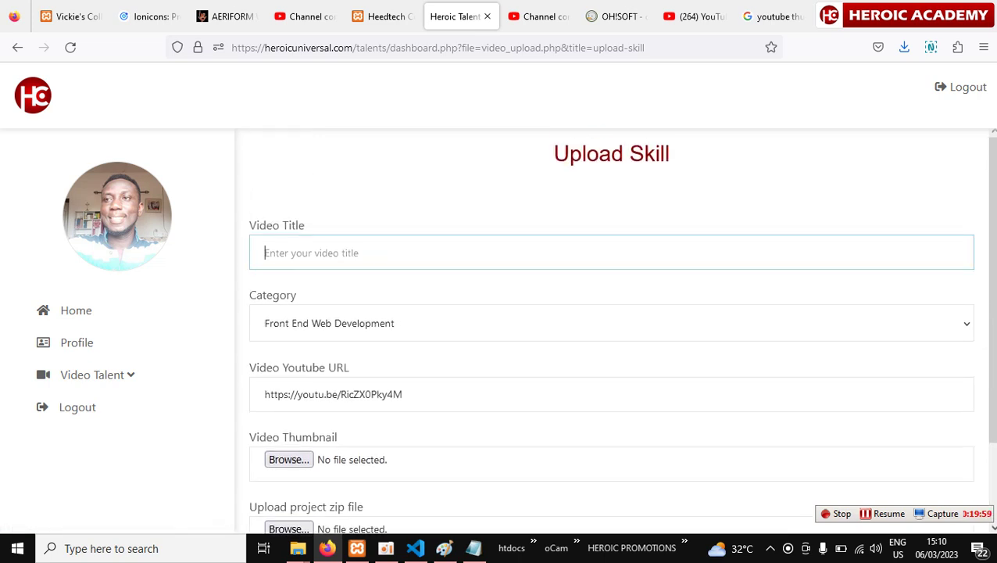
key(Escape)
text(Sa)
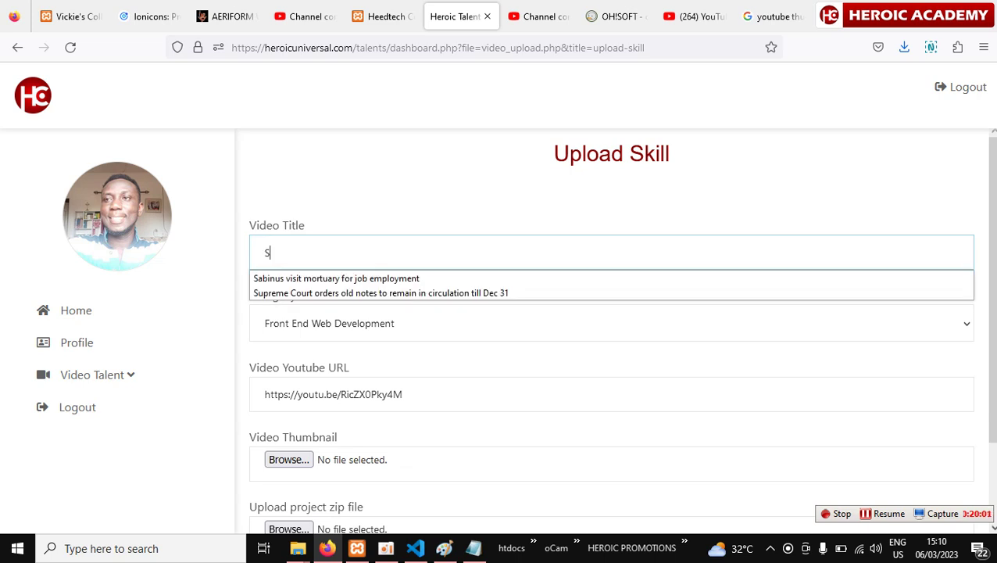
text(ple Pro)
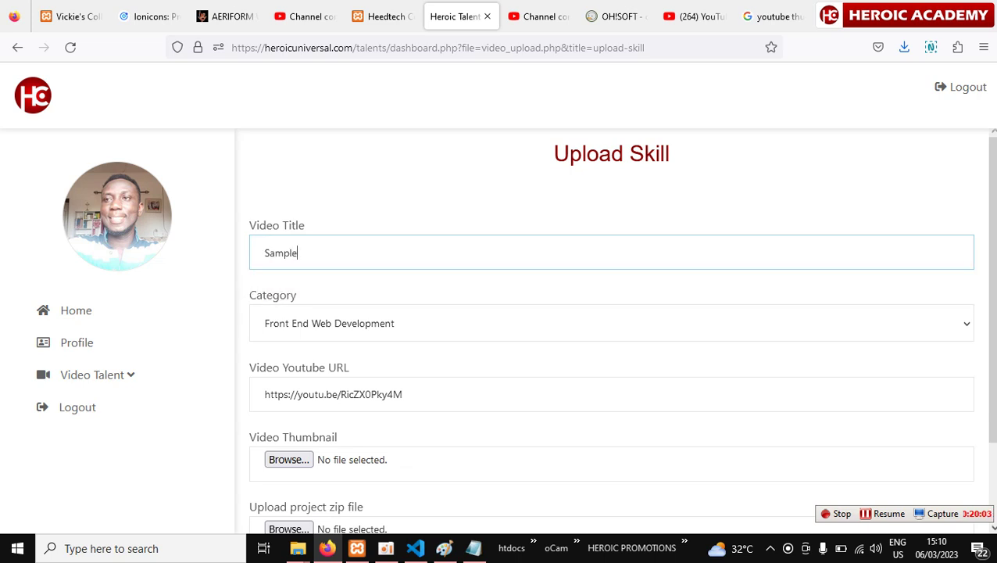
key(BackSpace)
text(oject Title)
scroll(609, 352, down, 2)
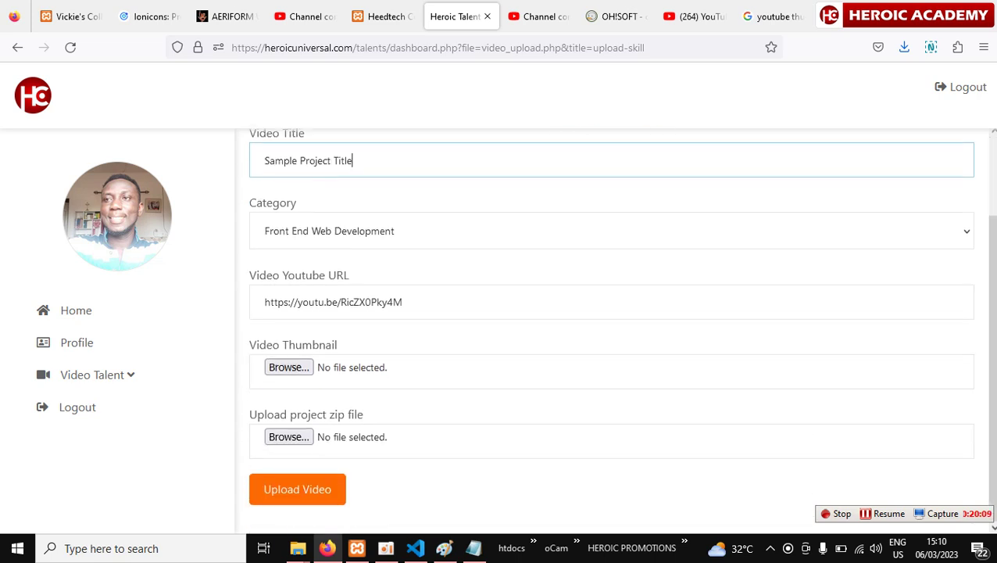
click(288, 366)
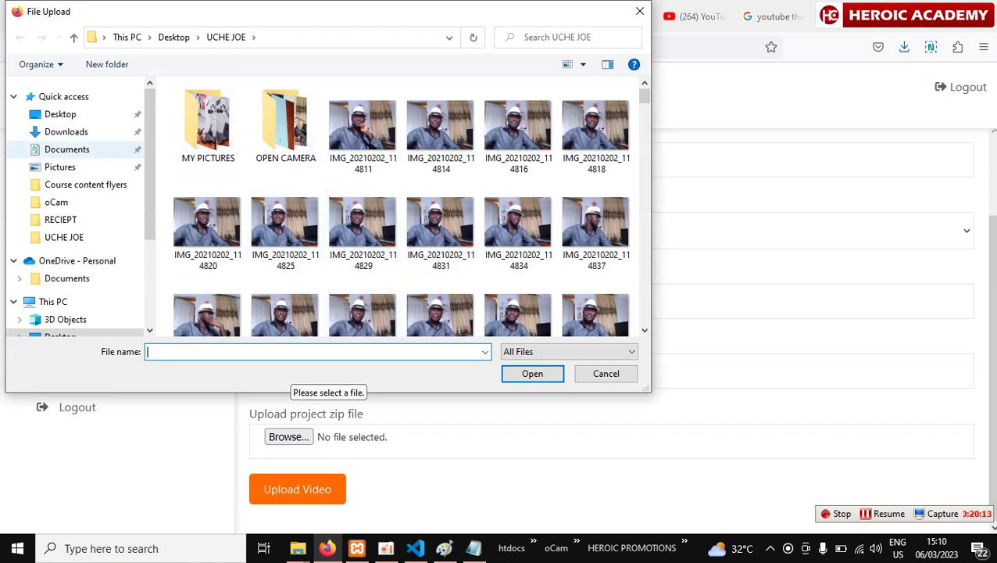
Attach 1600w-wK95f3XNRaM.webp as thumbnail and Test file.zip as project file, then submit the upload.
click(66, 131)
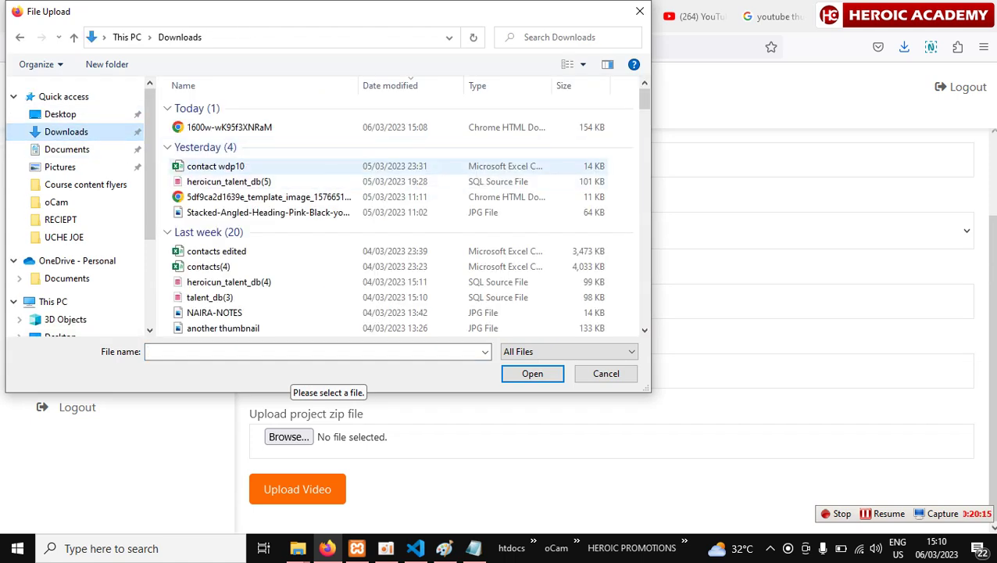
double_click(229, 127)
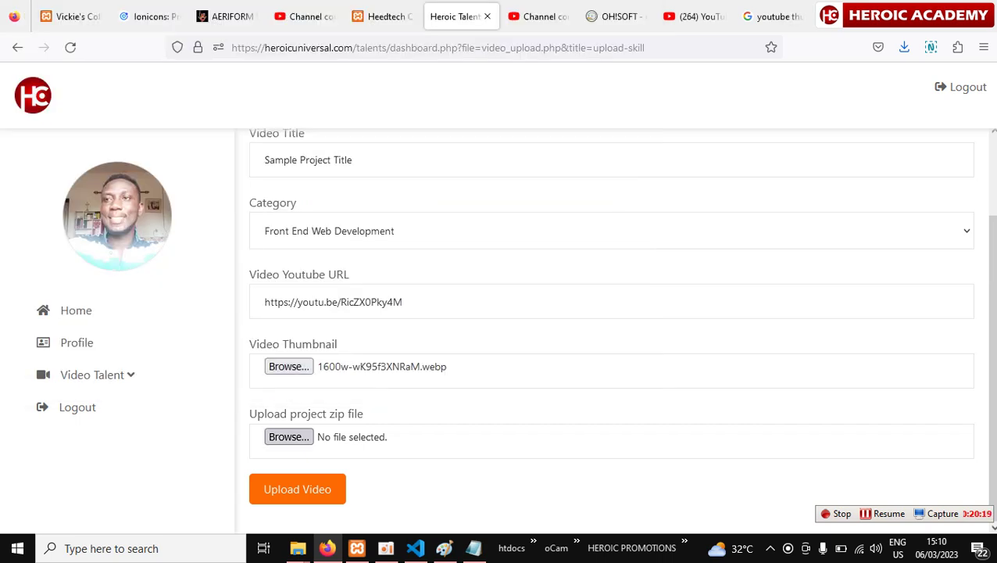
click(288, 436)
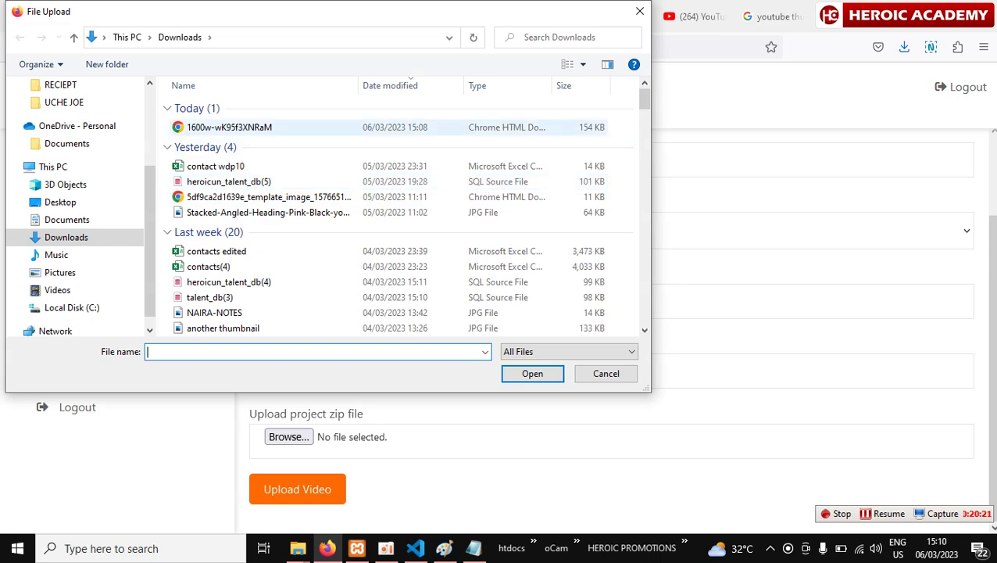
click(208, 267)
scroll(218, 266, down, 3)
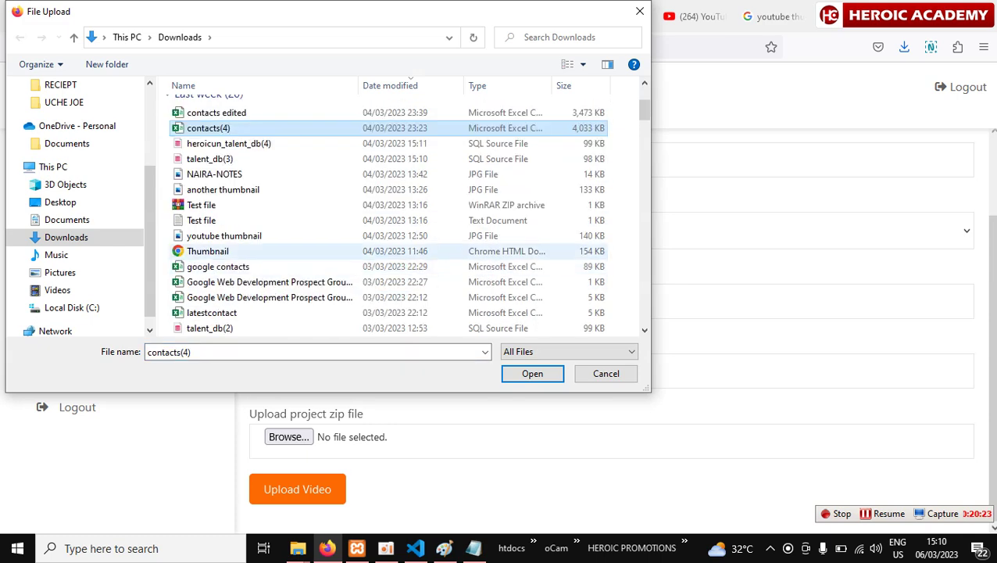
double_click(201, 205)
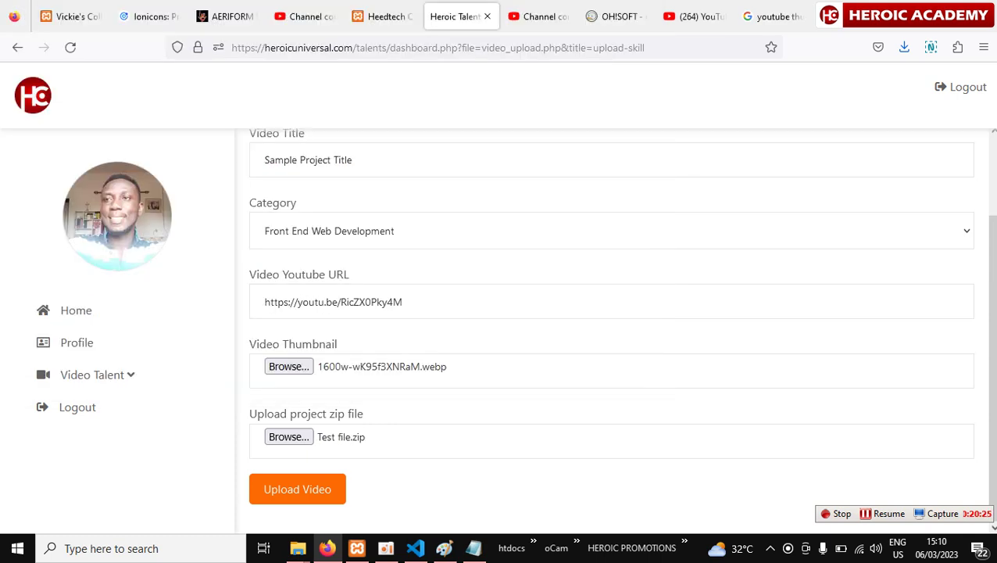
scroll(612, 323, up, 2)
scroll(611, 324, down, 2)
scroll(611, 324, up, 2)
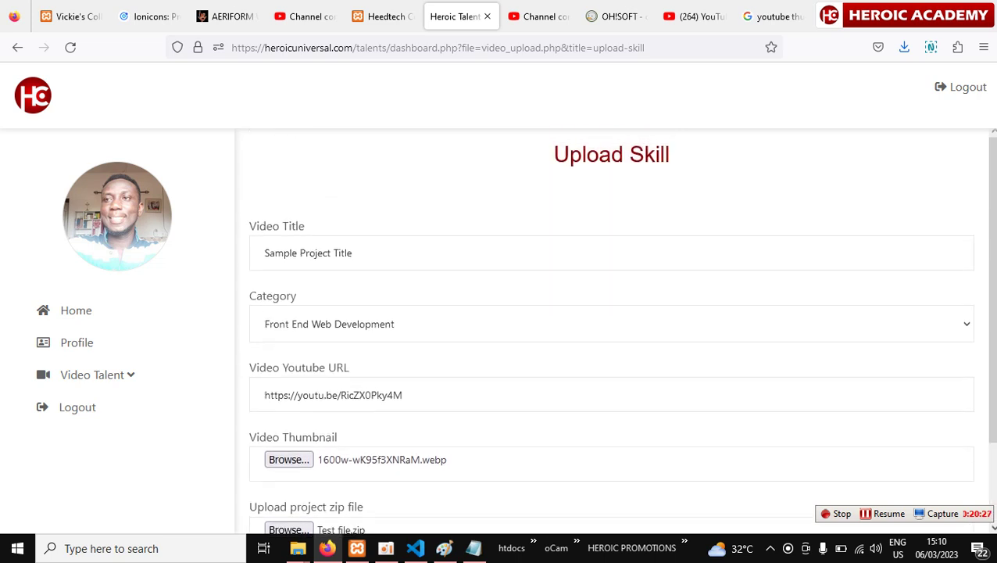
scroll(611, 324, down, 2)
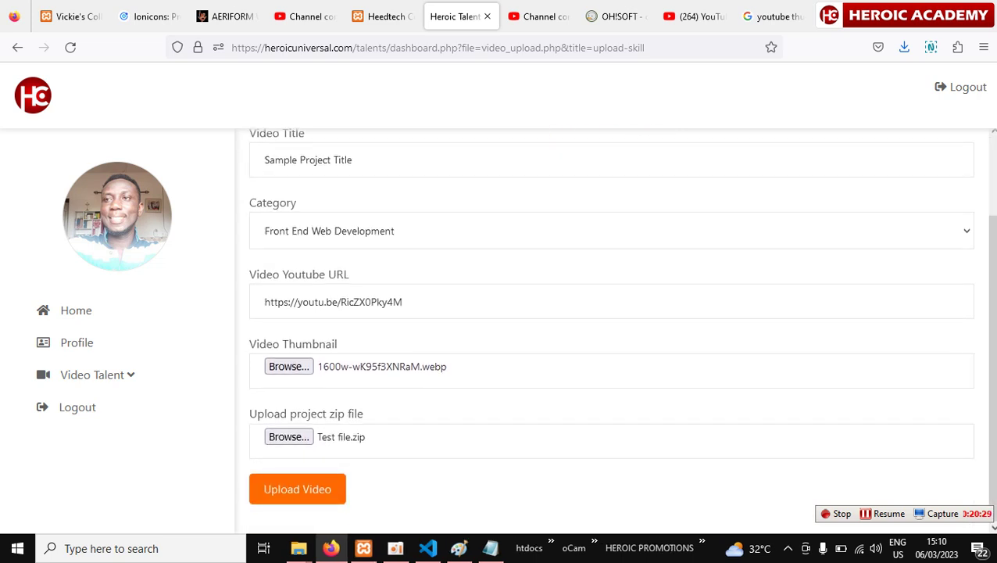
key(Return)
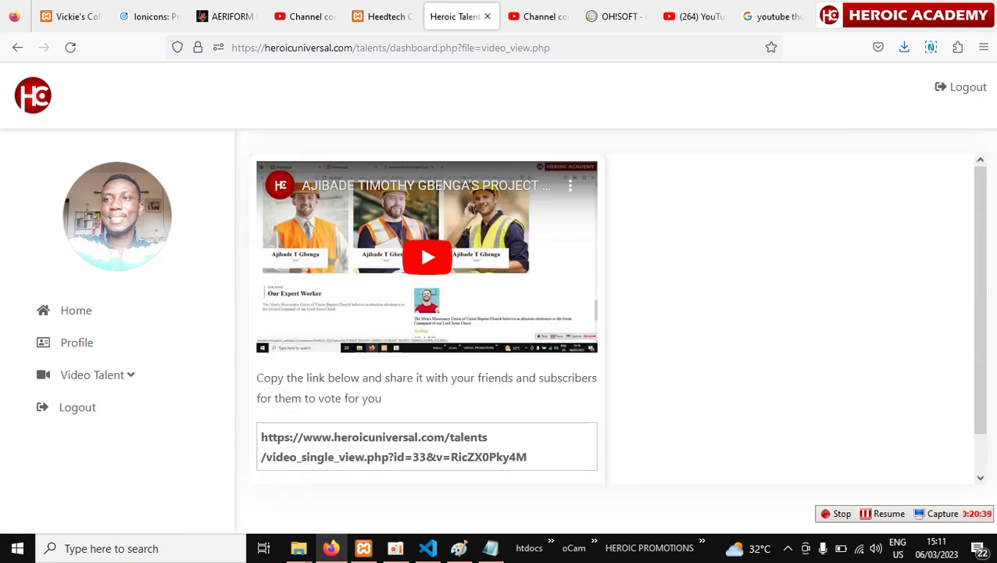
Copy the uploaded video's shareable voting link from its view page.
scroll(618, 317, down, 1)
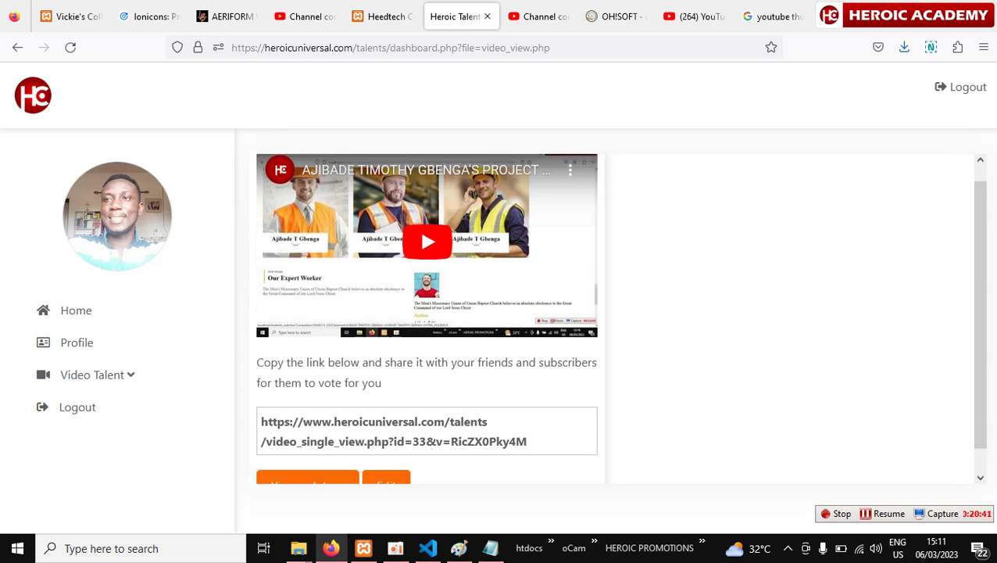
scroll(619, 317, down, 1)
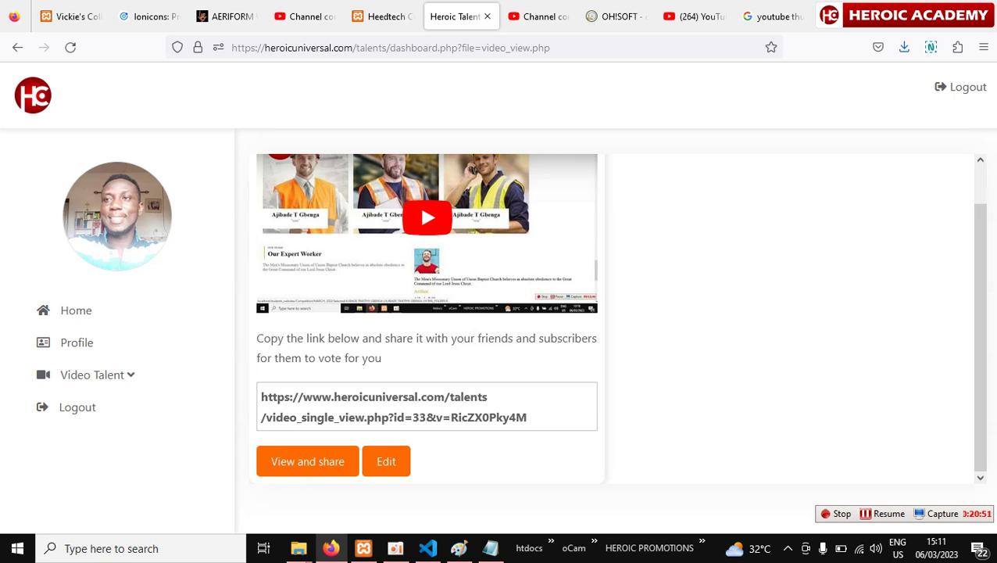
drag(261, 396, 526, 417)
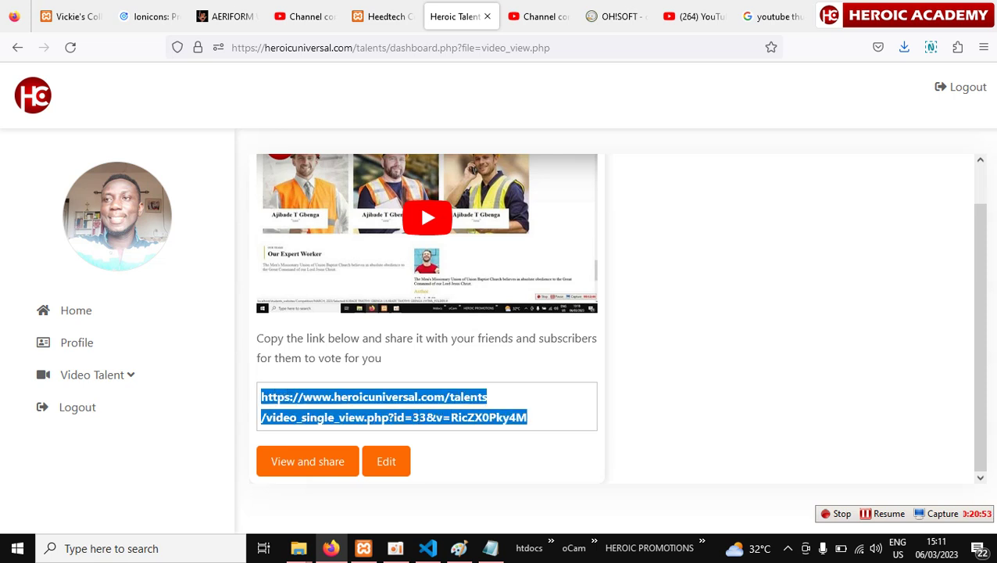
right_click(390, 395)
click(422, 215)
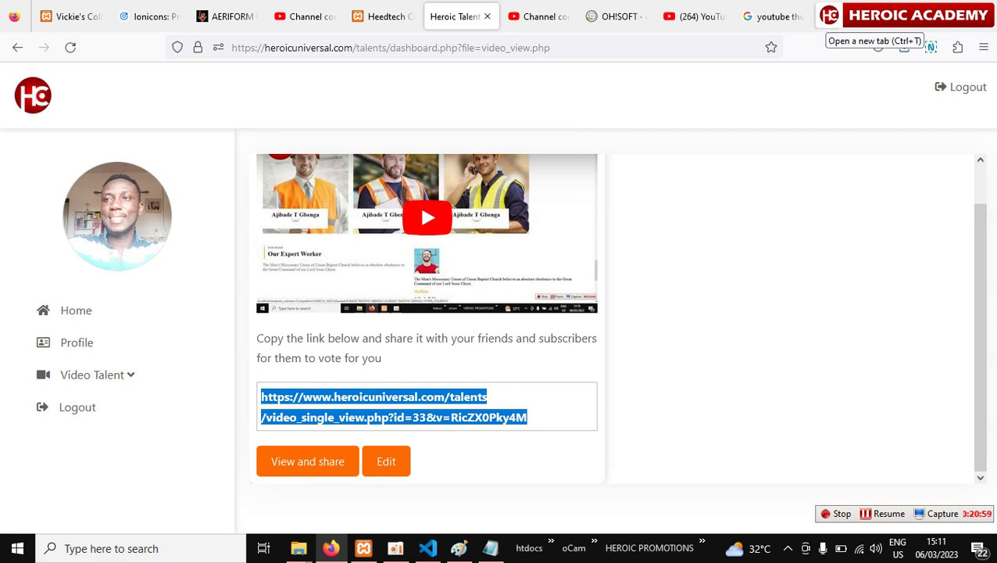
click(820, 16)
right_click(243, 50)
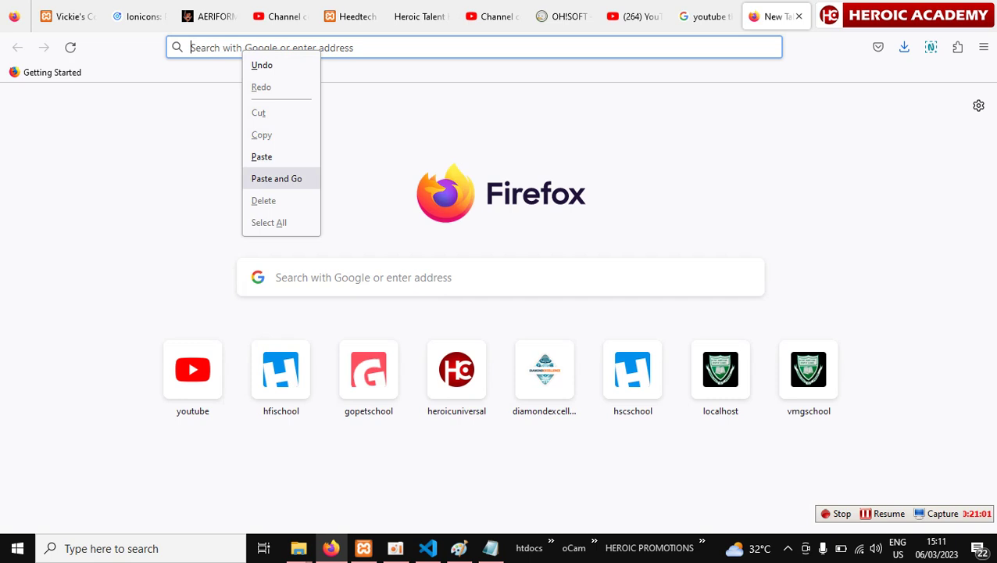
click(277, 179)
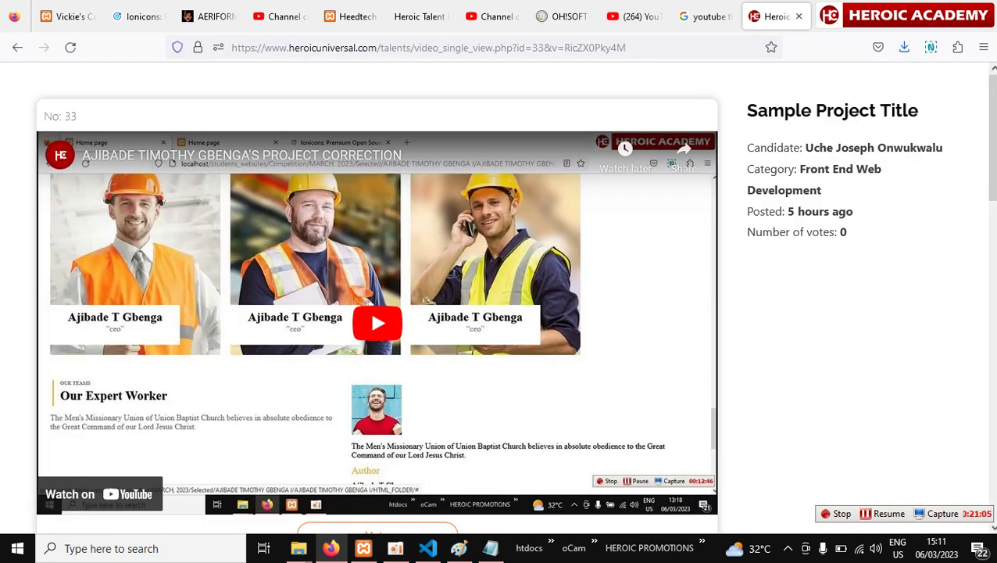
scroll(500, 297, down, 2)
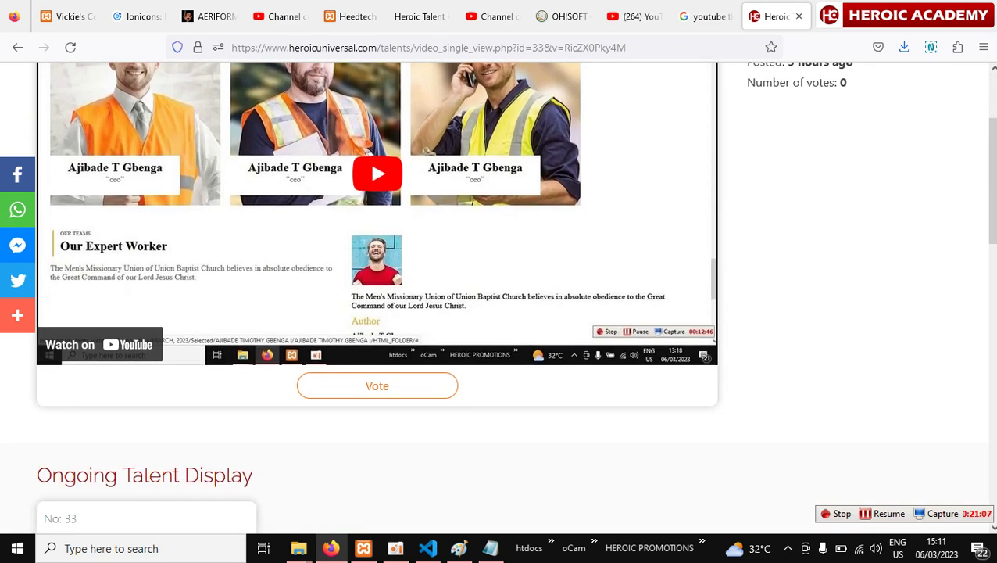
scroll(500, 297, up, 2)
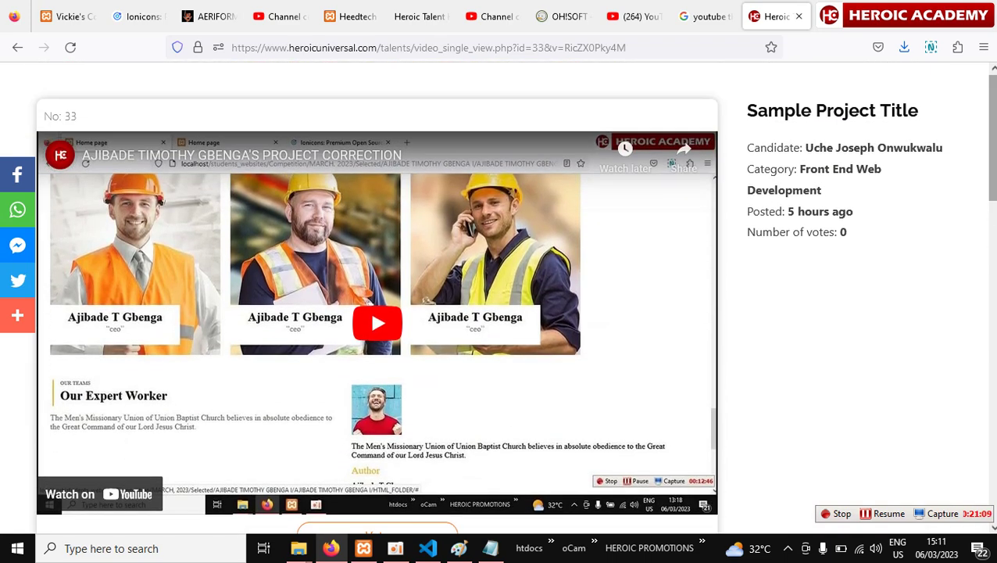
drag(747, 111, 919, 110)
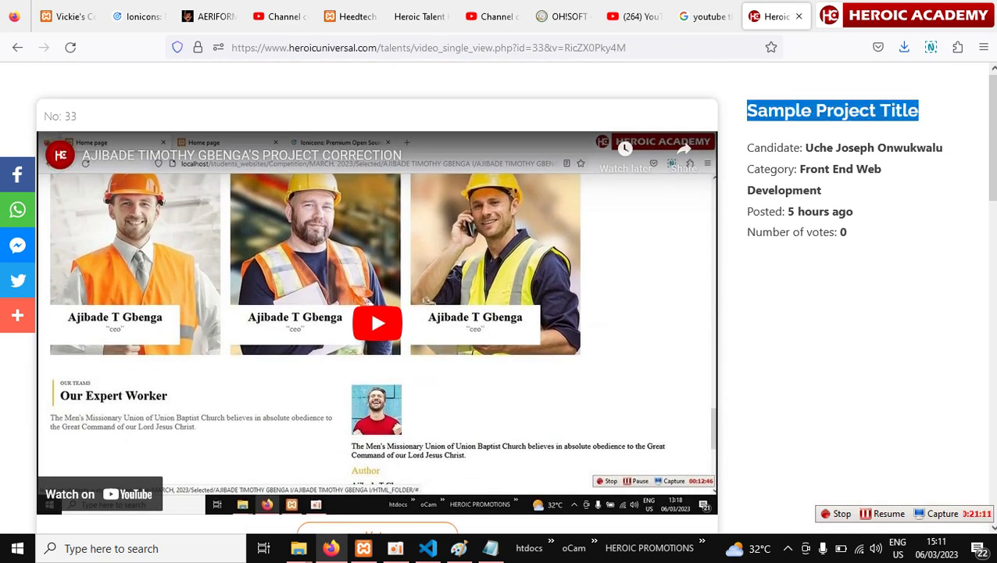
scroll(914, 110, down, 6)
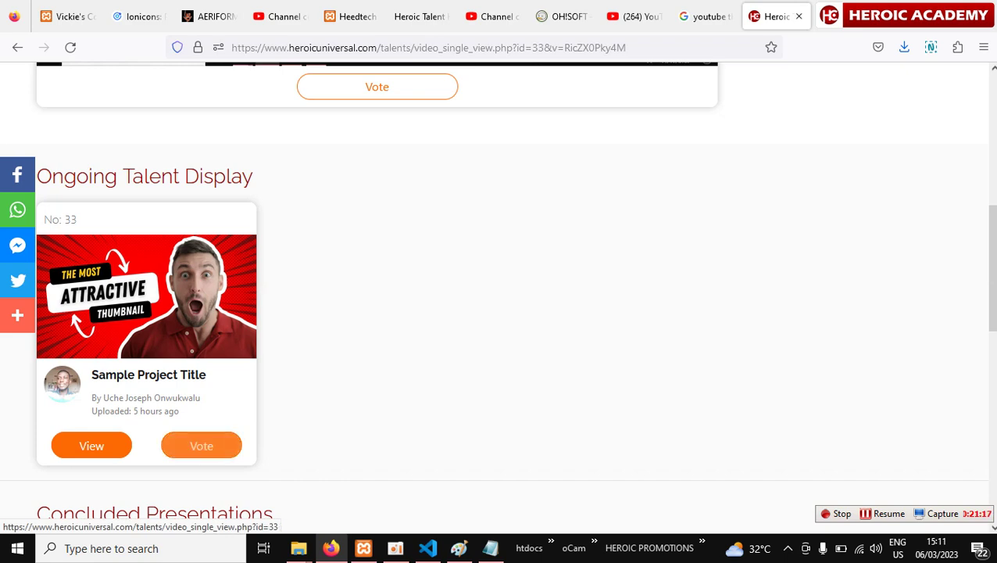
scroll(201, 446, down, 3)
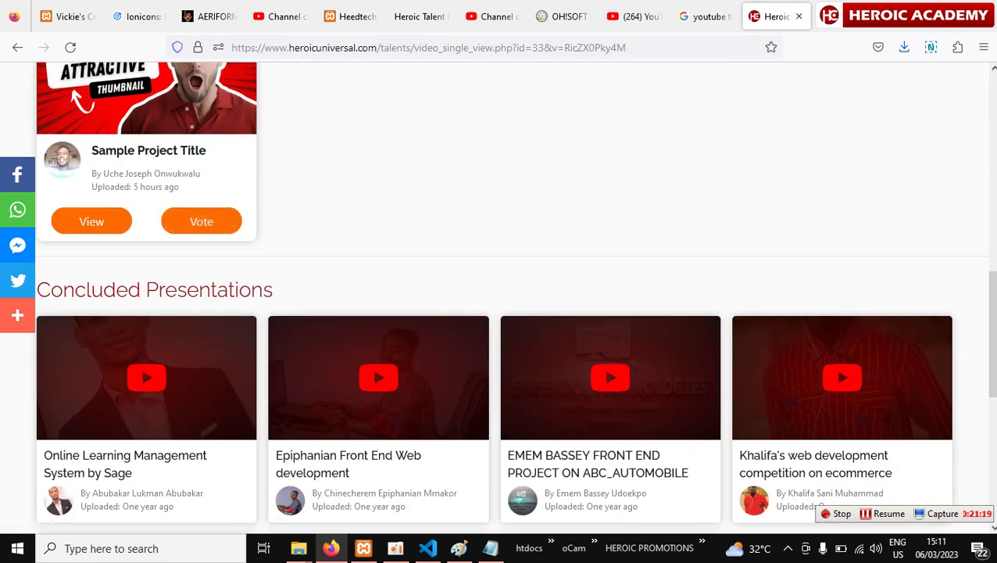
scroll(201, 221, up, 5)
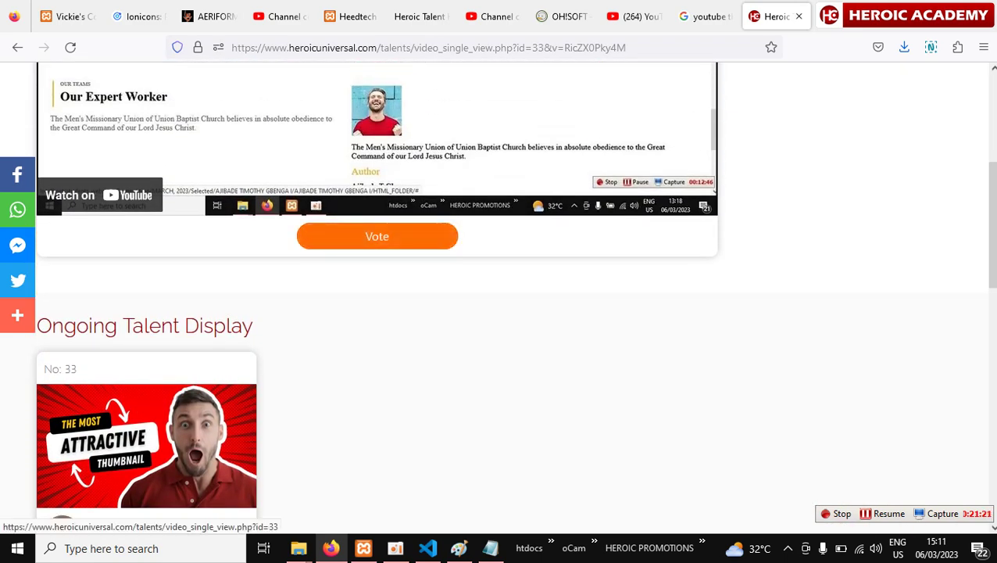
scroll(377, 236, up, 4)
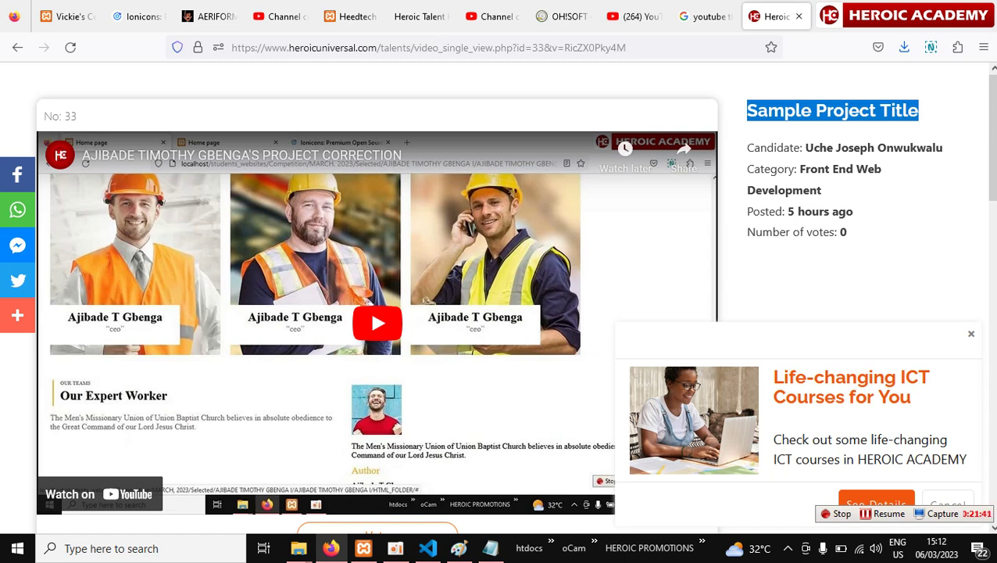
scroll(375, 312, down, 4)
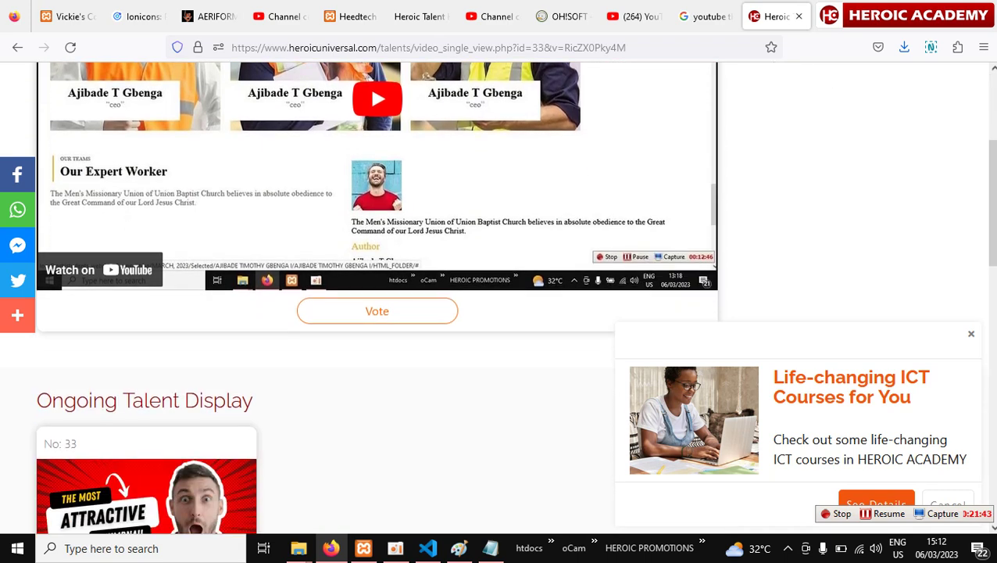
scroll(375, 312, up, 2)
scroll(375, 313, up, 2)
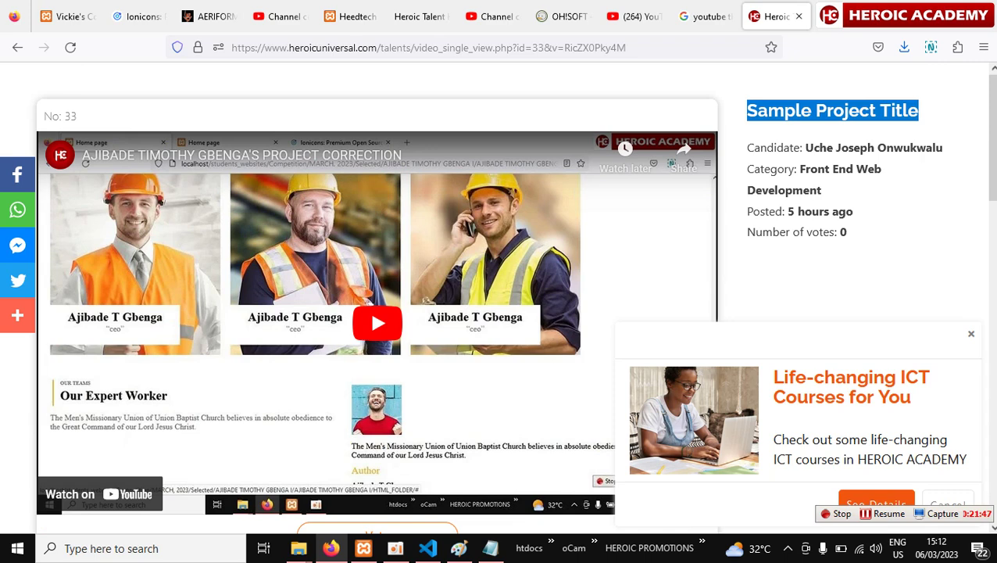
scroll(376, 438, down, 1)
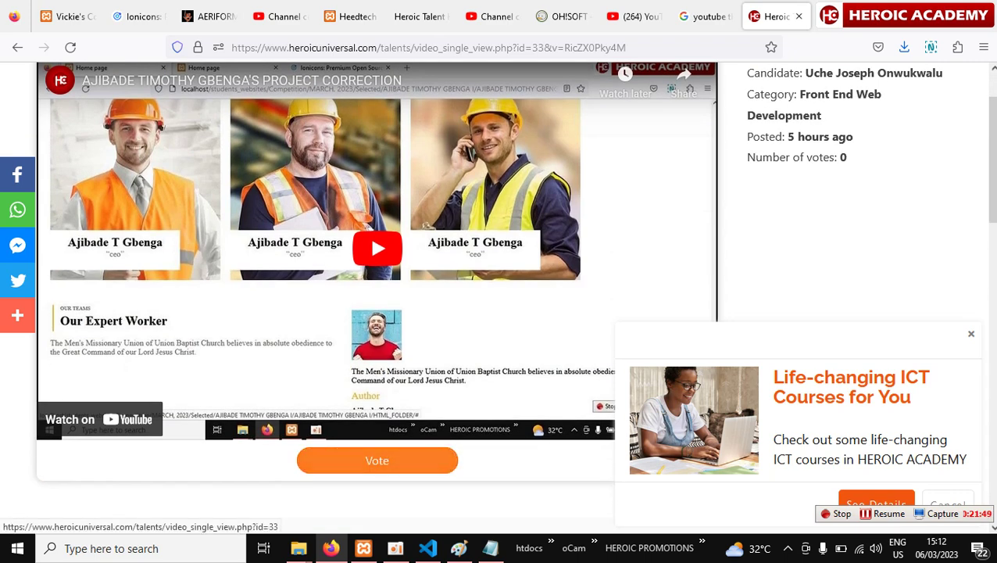
scroll(377, 459, down, 2)
scroll(377, 460, down, 1)
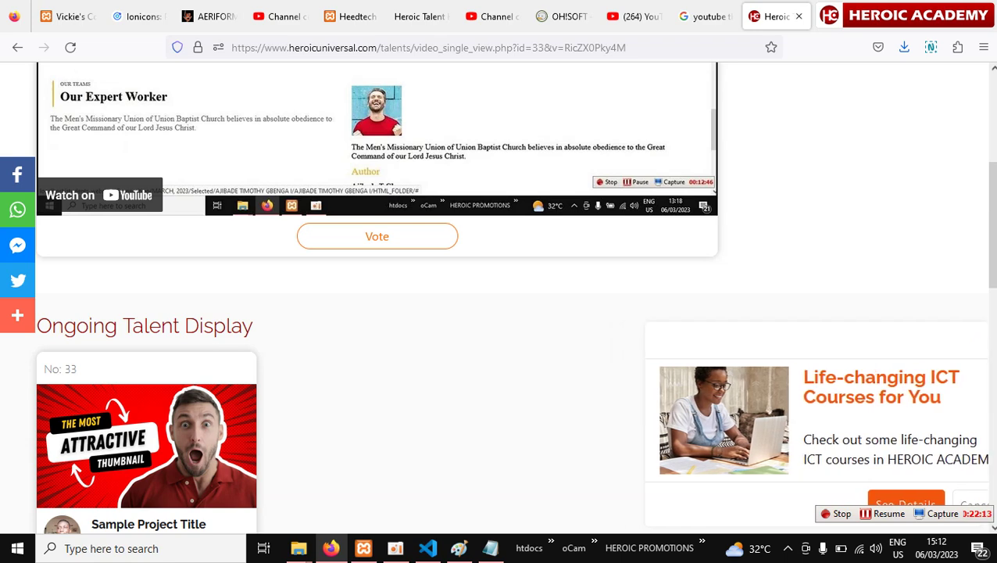
scroll(500, 297, down, 3)
scroll(500, 312, down, 2)
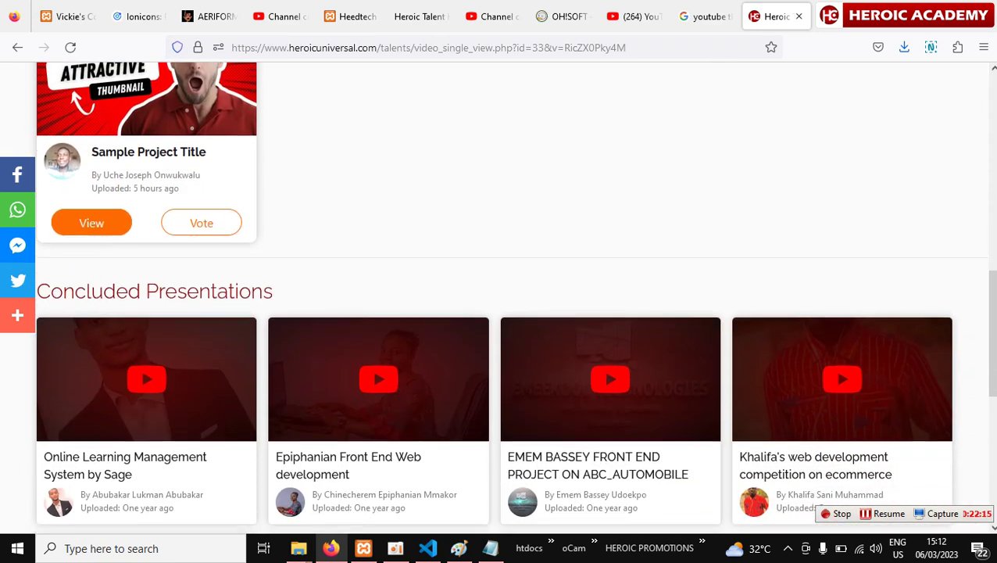
scroll(500, 313, up, 1)
scroll(500, 296, down, 5)
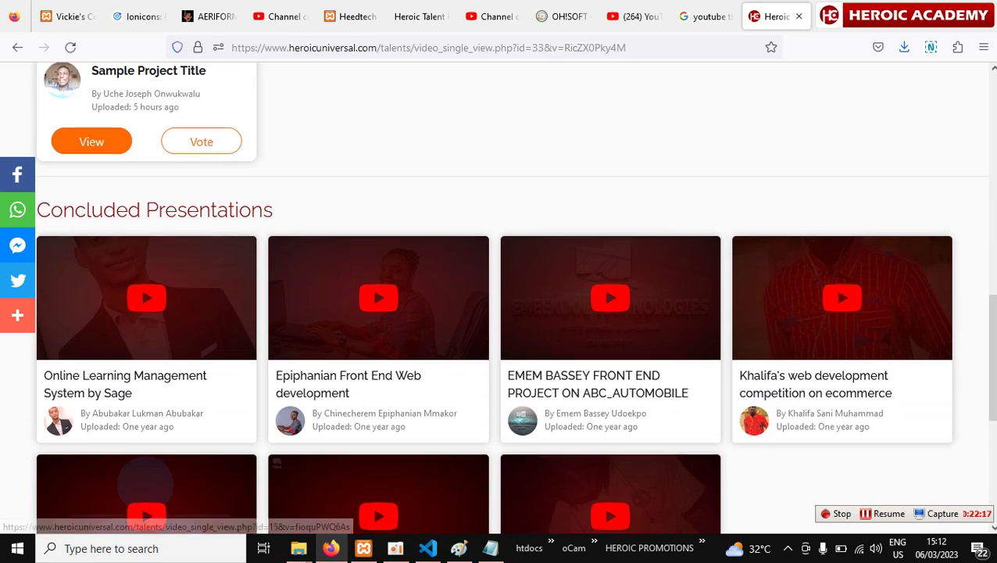
scroll(500, 297, up, 3)
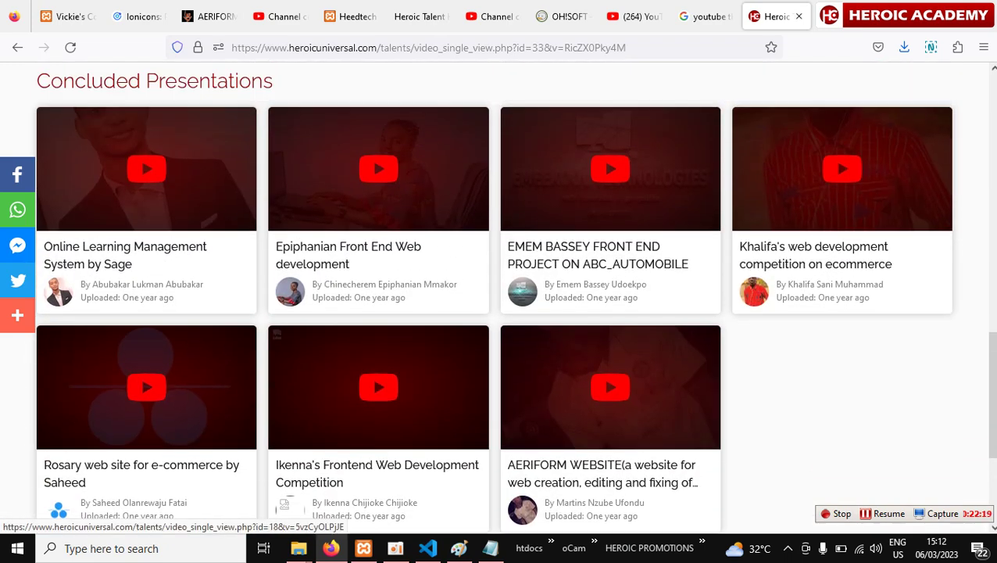
scroll(501, 297, down, 1)
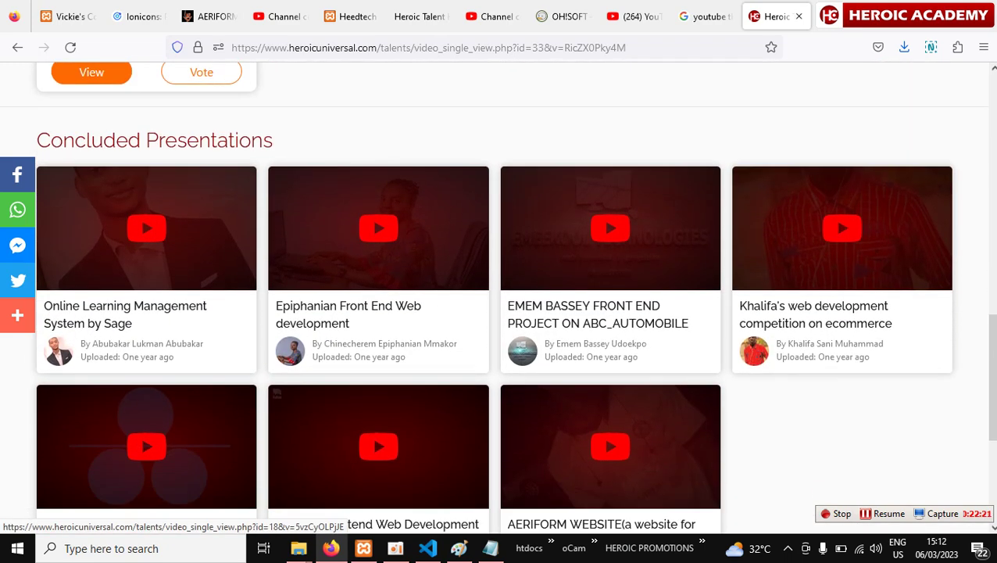
scroll(500, 297, down, 3)
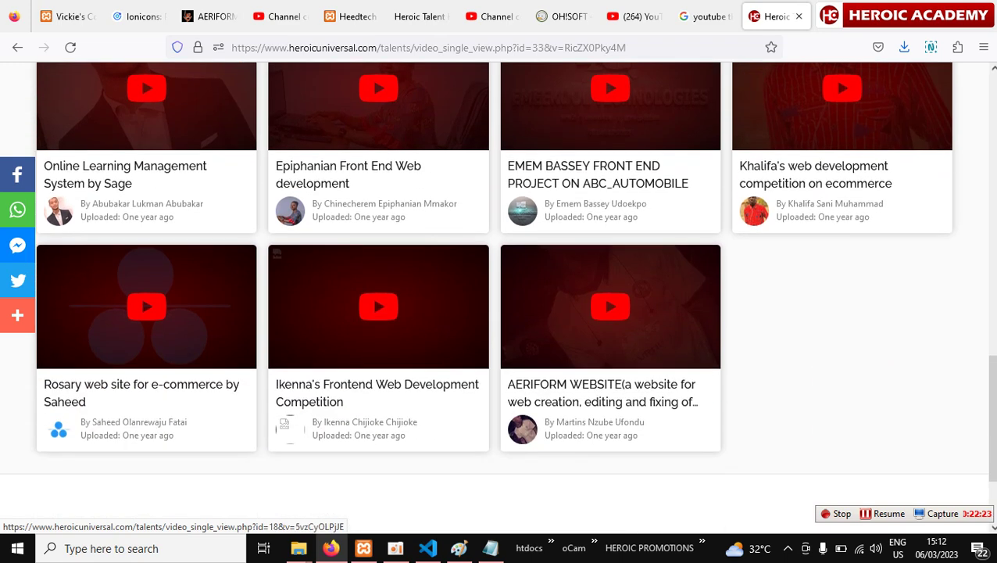
scroll(500, 297, up, 1)
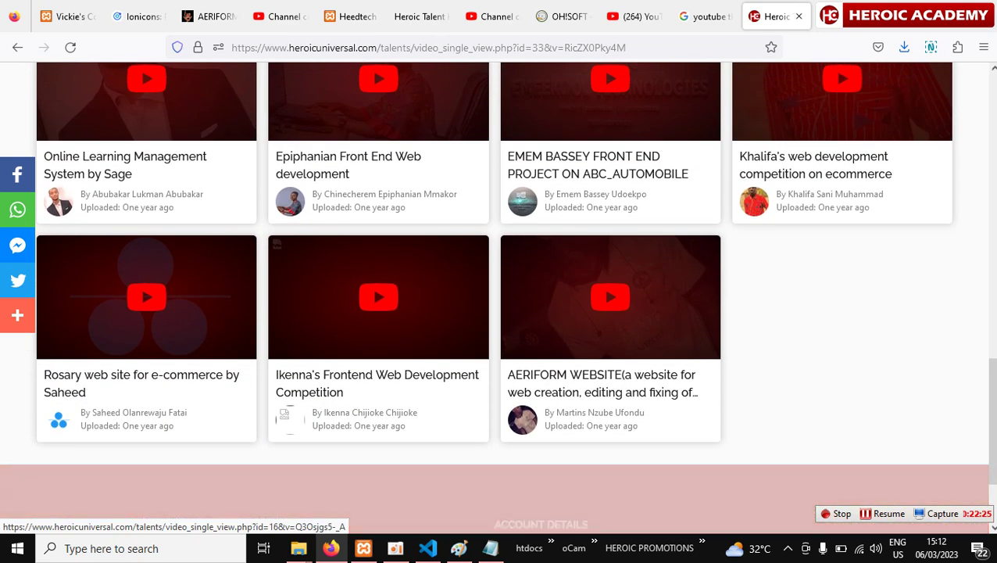
scroll(500, 297, up, 3)
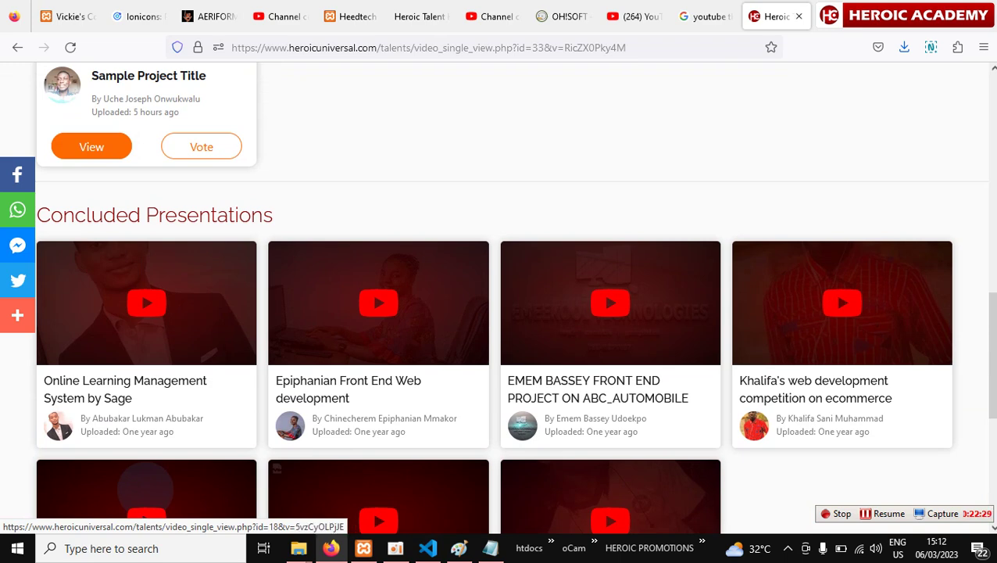
scroll(500, 297, down, 2)
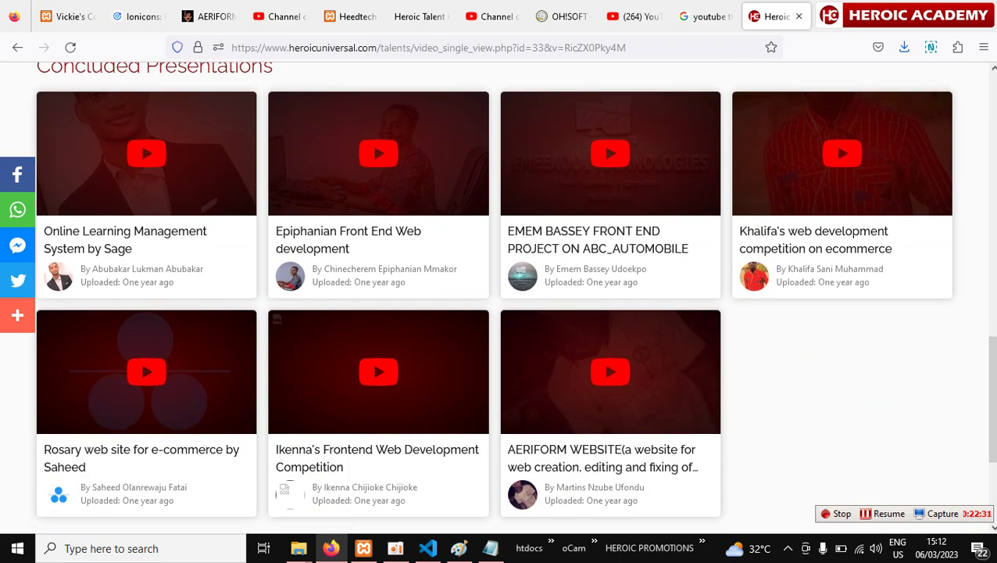
scroll(500, 297, up, 2)
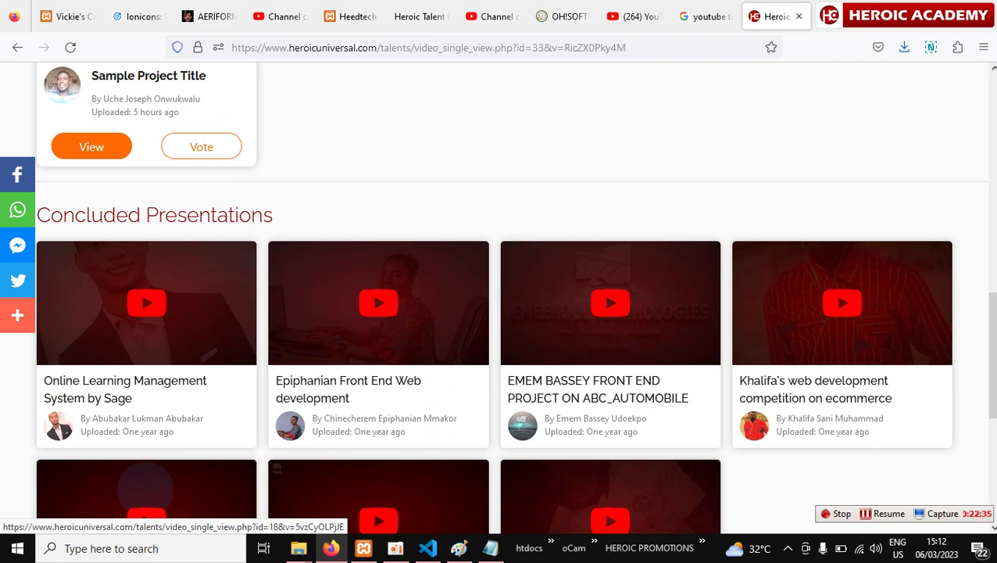
scroll(500, 297, down, 1)
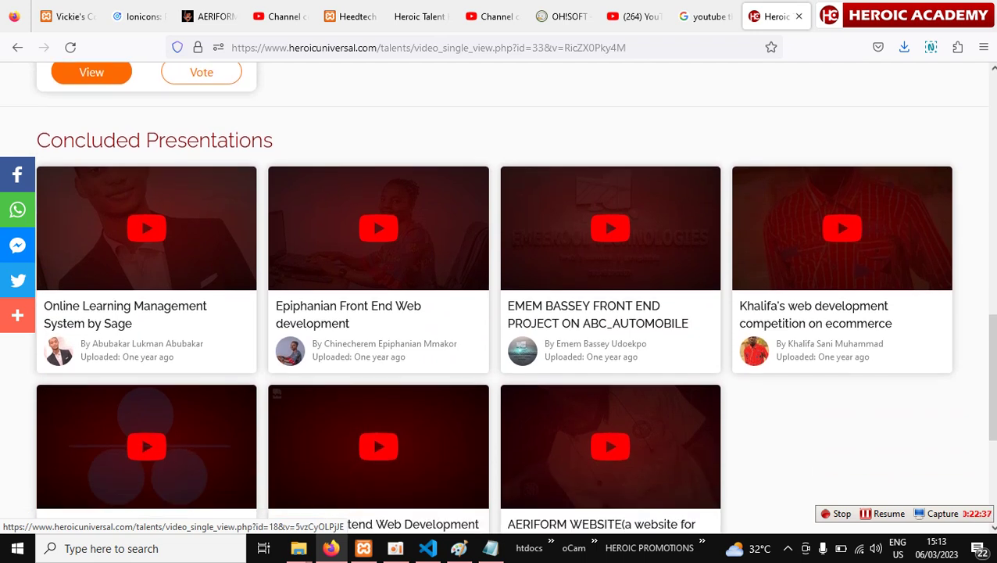
scroll(379, 453, down, 3)
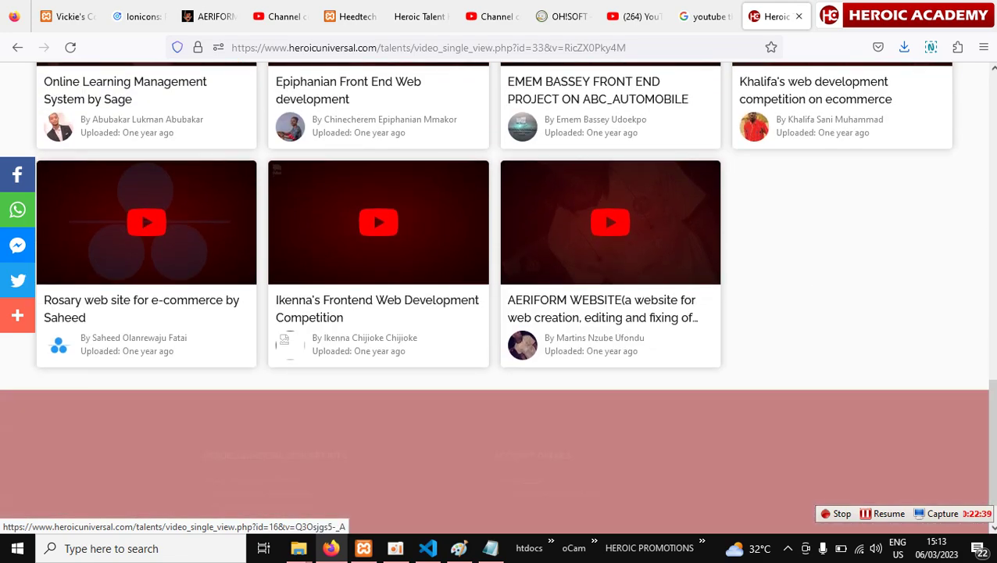
scroll(500, 297, up, 10)
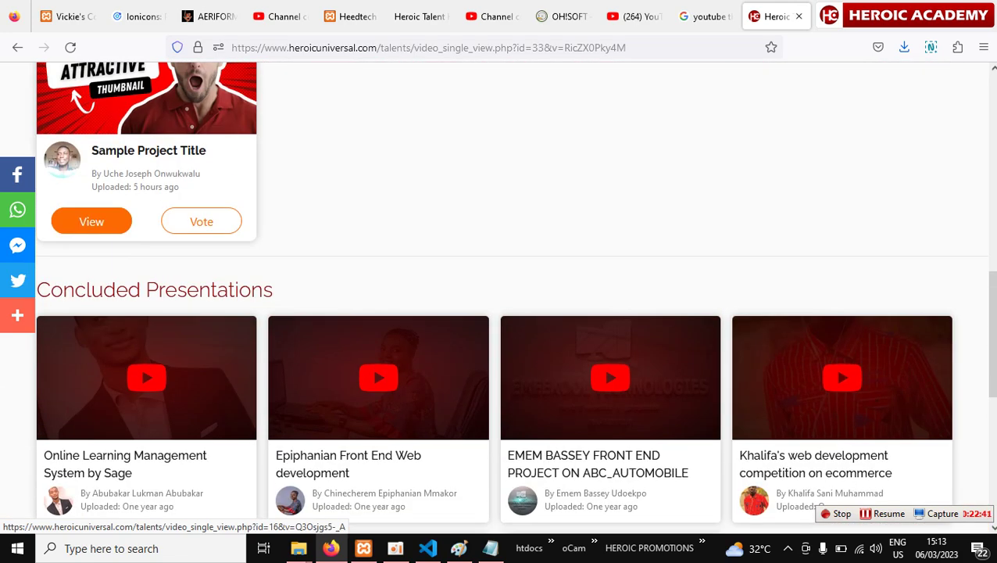
scroll(500, 297, up, 3)
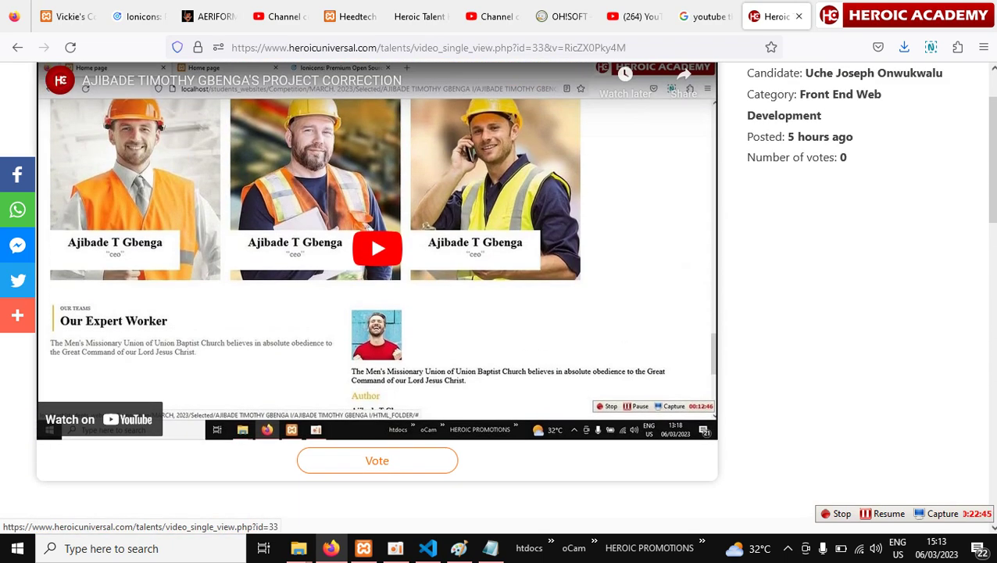
scroll(375, 290, up, 1)
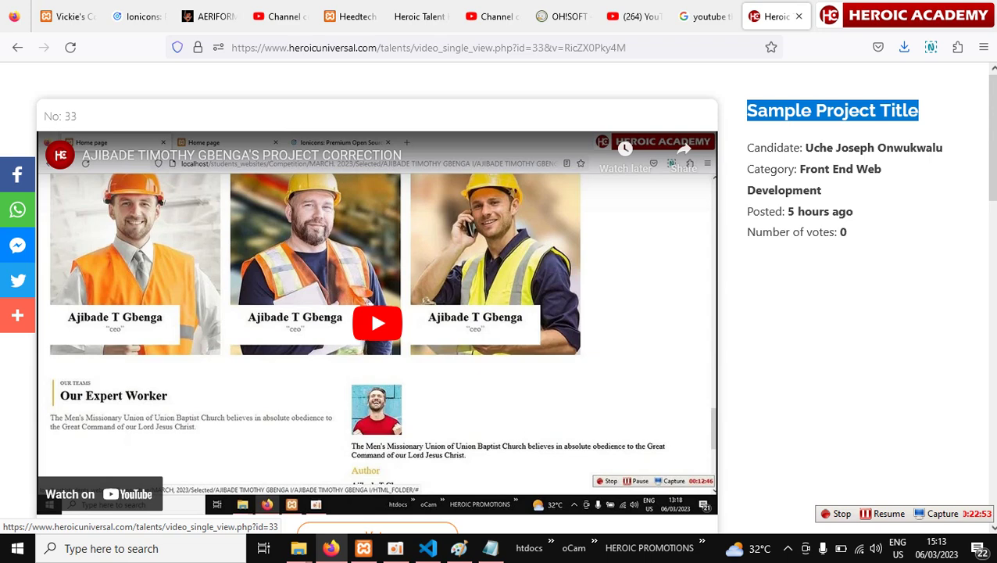
scroll(513, 297, down, 5)
scroll(512, 297, up, 5)
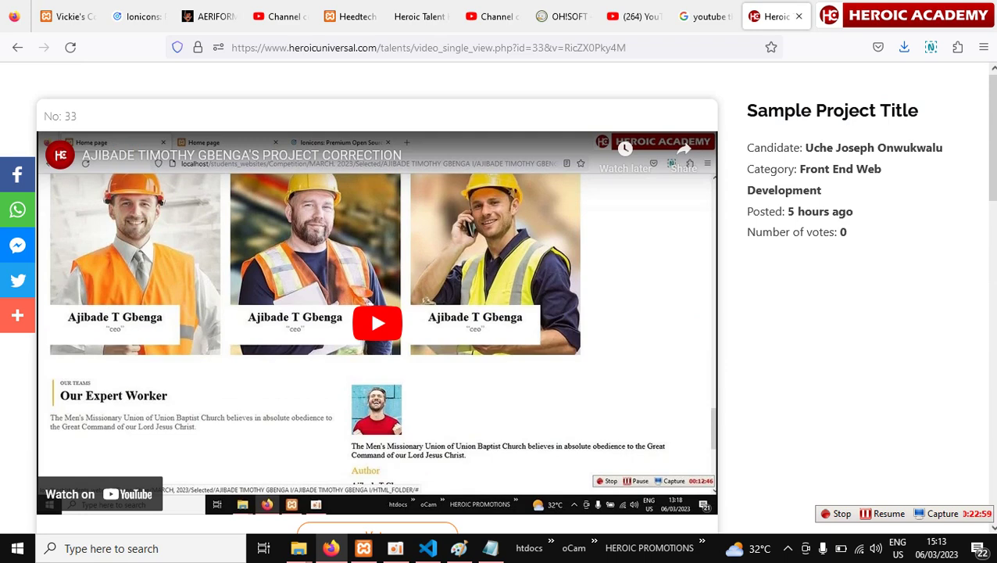
scroll(376, 297, down, 4)
scroll(377, 297, up, 3)
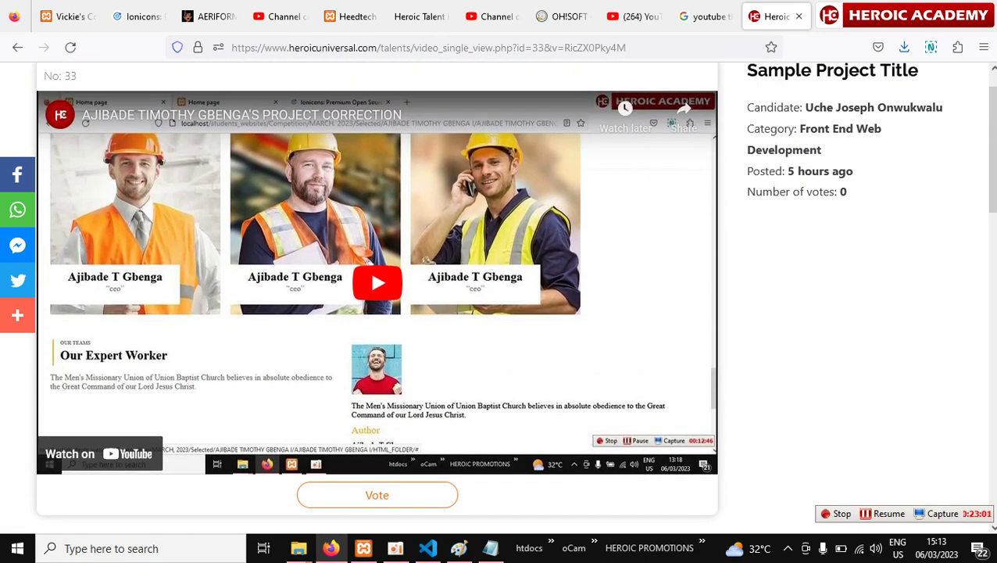
scroll(376, 297, up, 1)
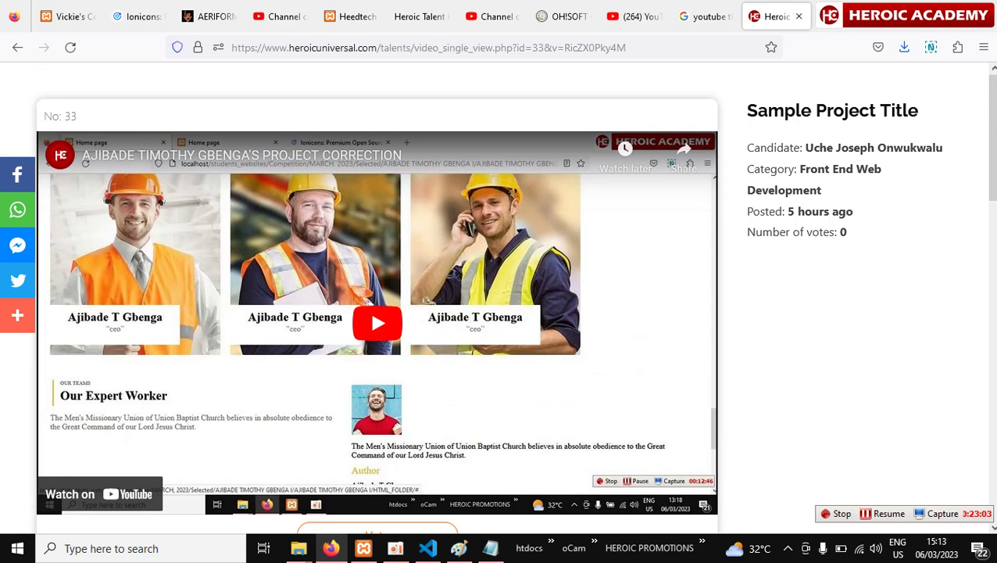